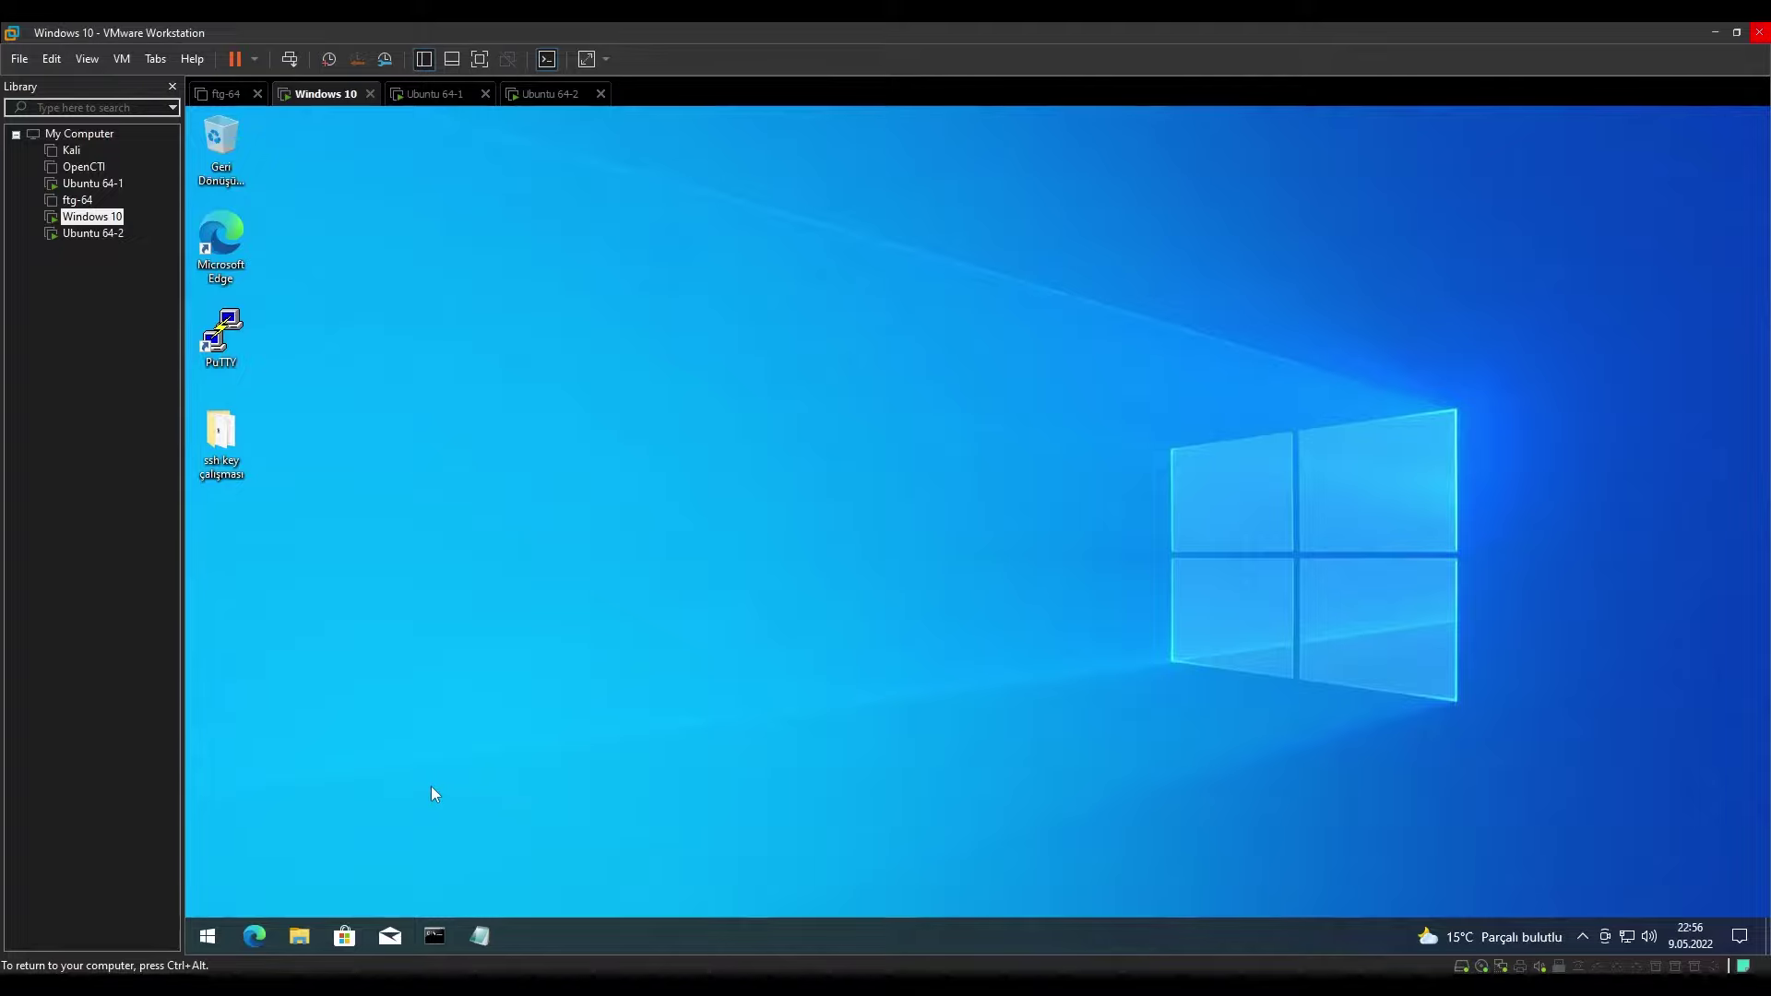
Search 'uzak' to reach the Remote Desktop settings page, then close Settings.
click(207, 937)
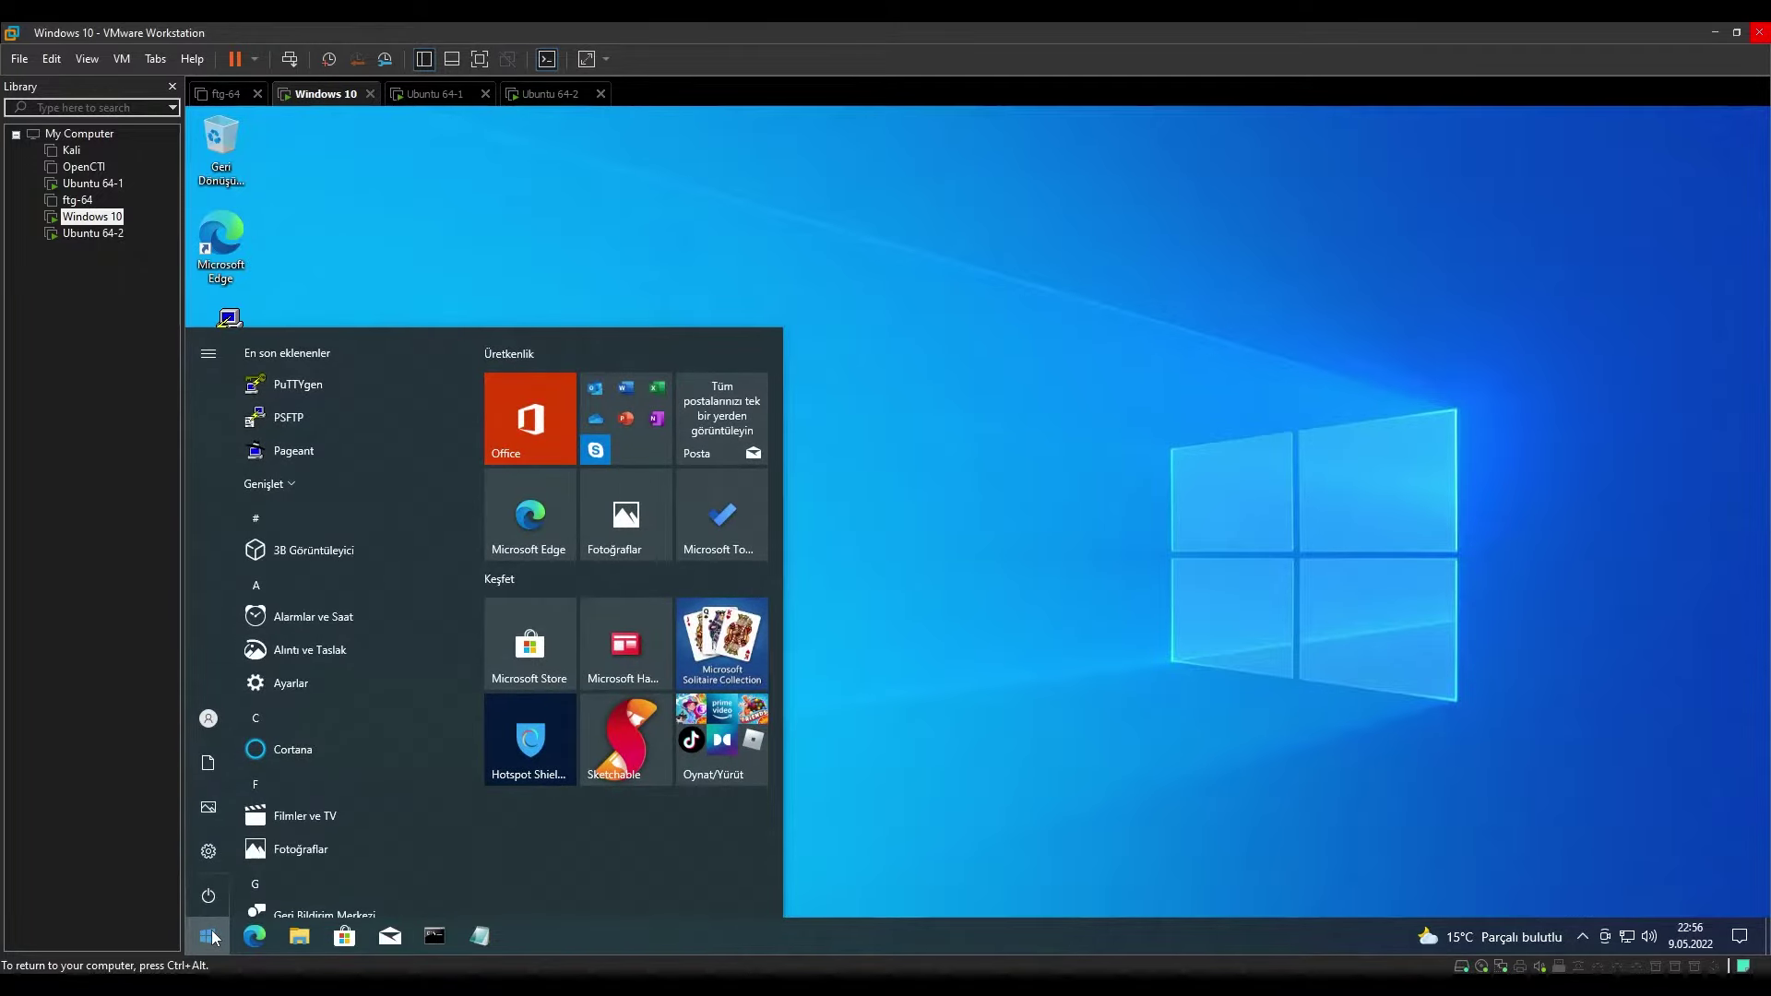
text(uzak)
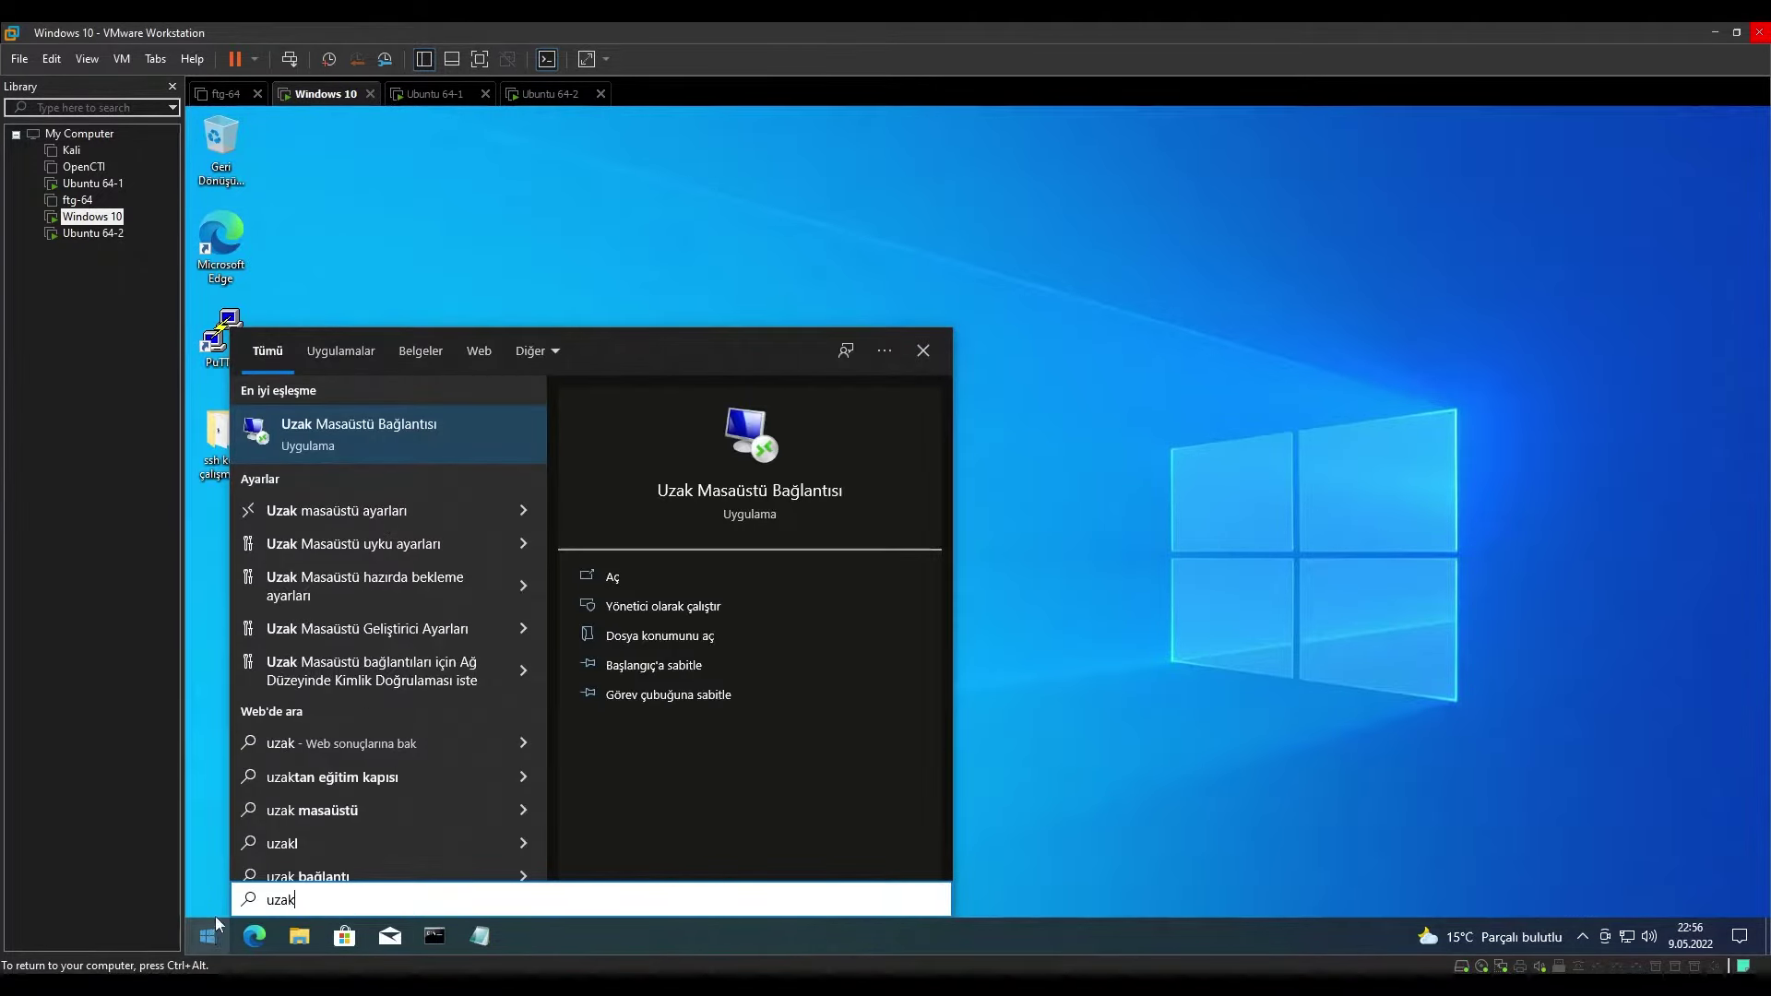
click(398, 512)
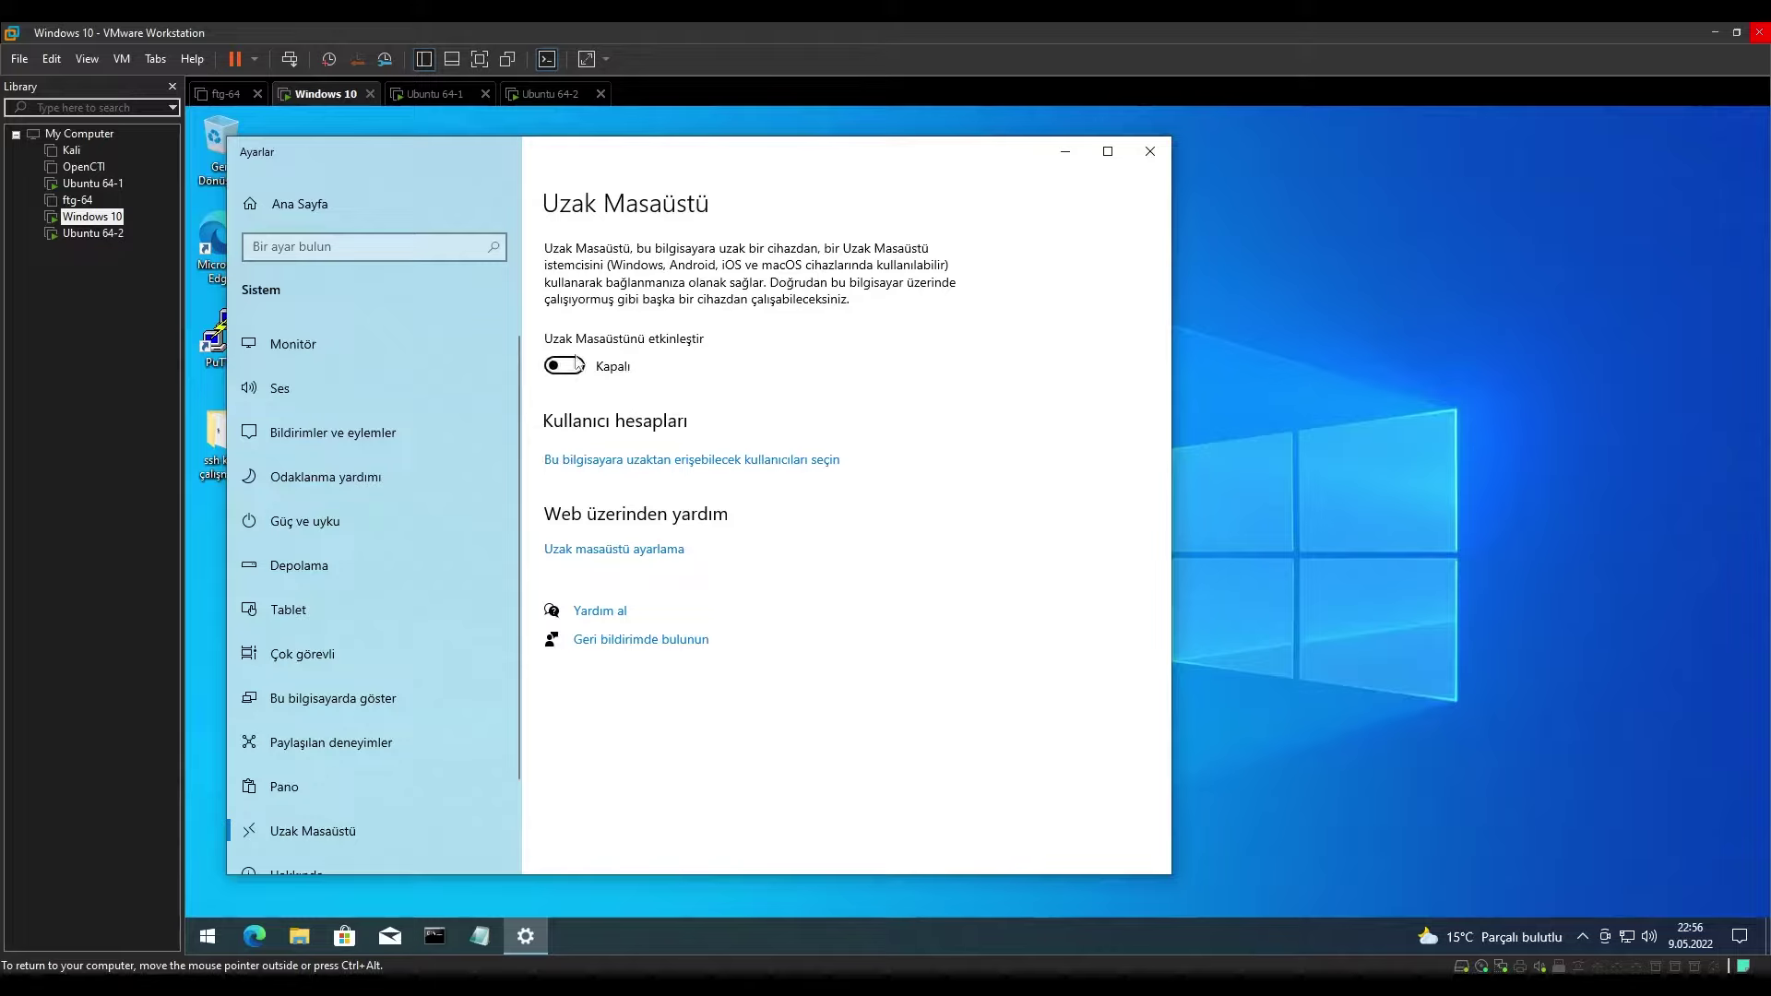
click(1150, 152)
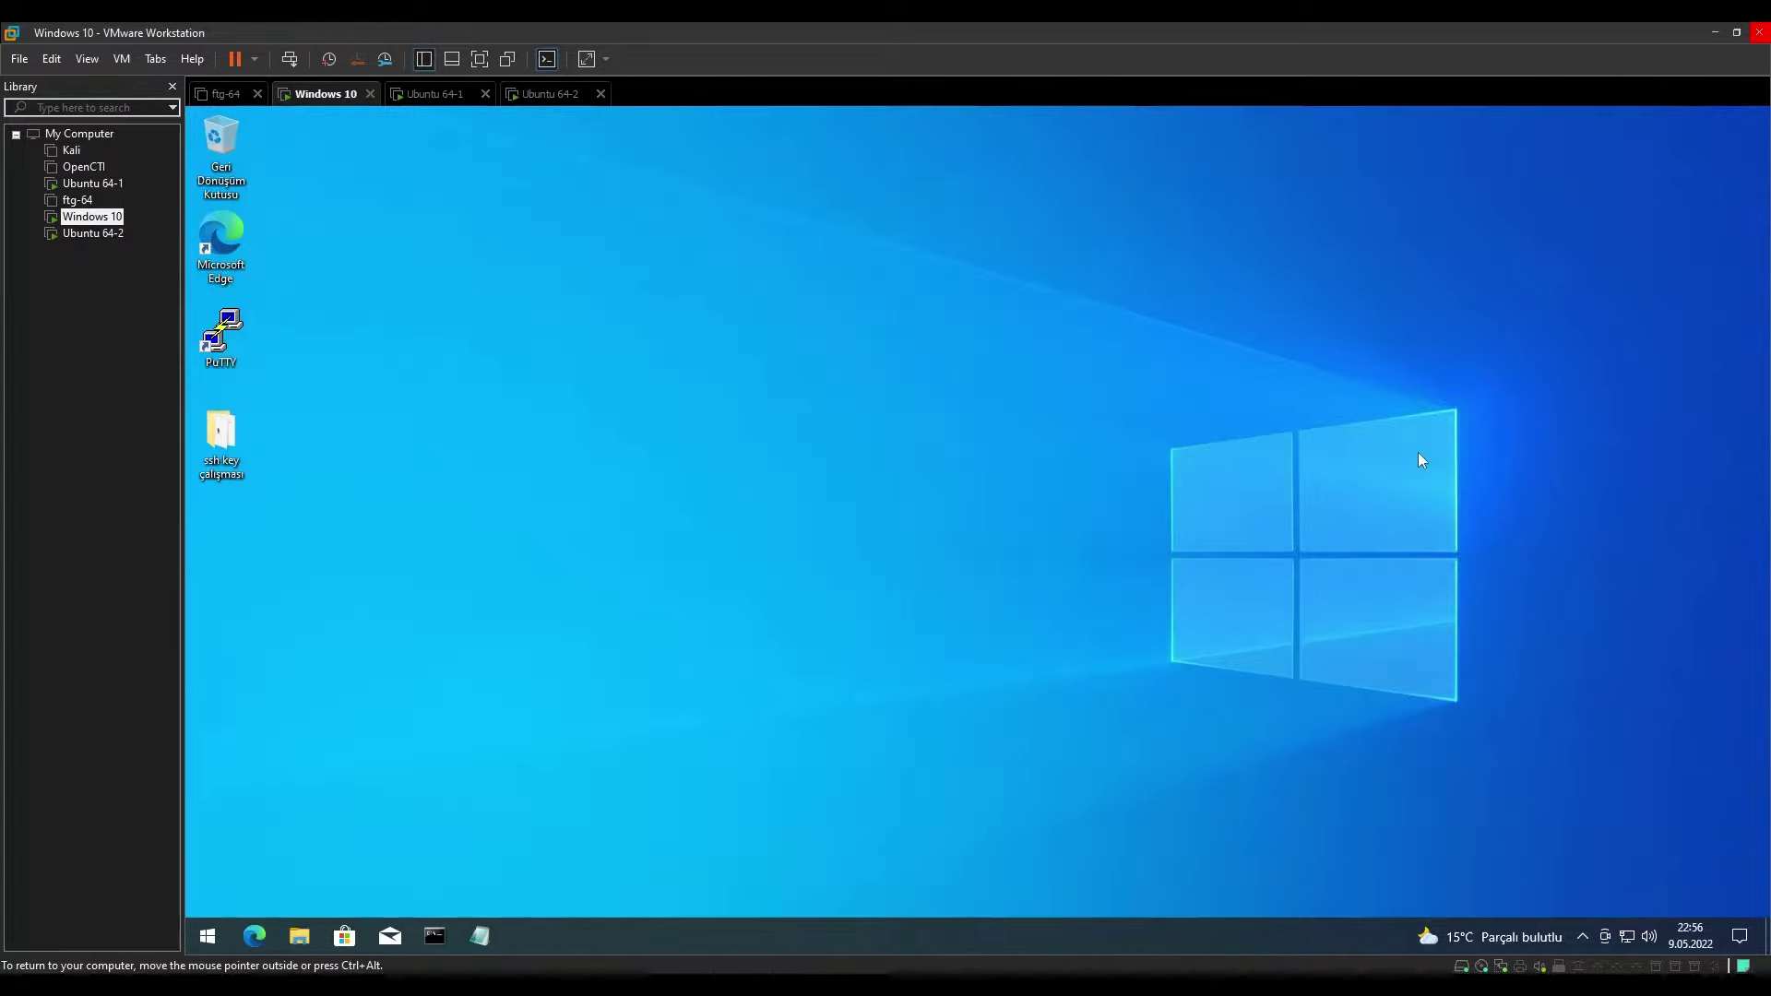
Reopen Settings from the Action Center and go to System > Uzak Masaüstü.
click(1739, 936)
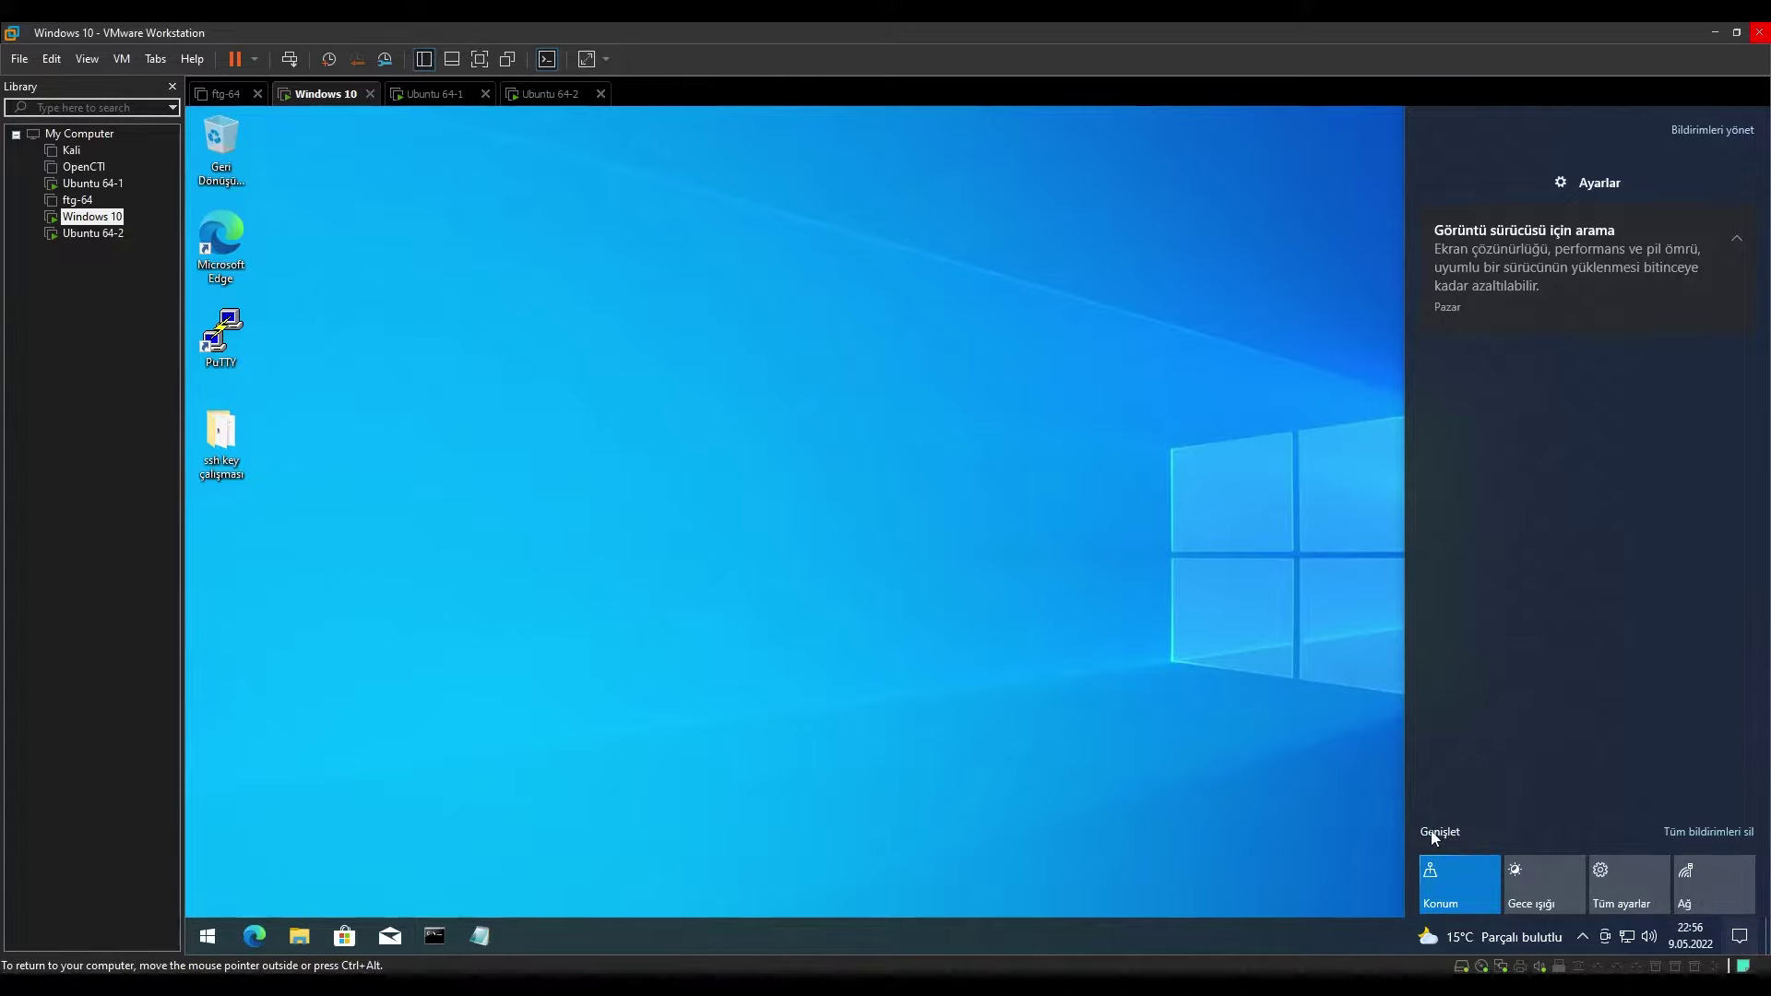
click(1437, 832)
click(1630, 756)
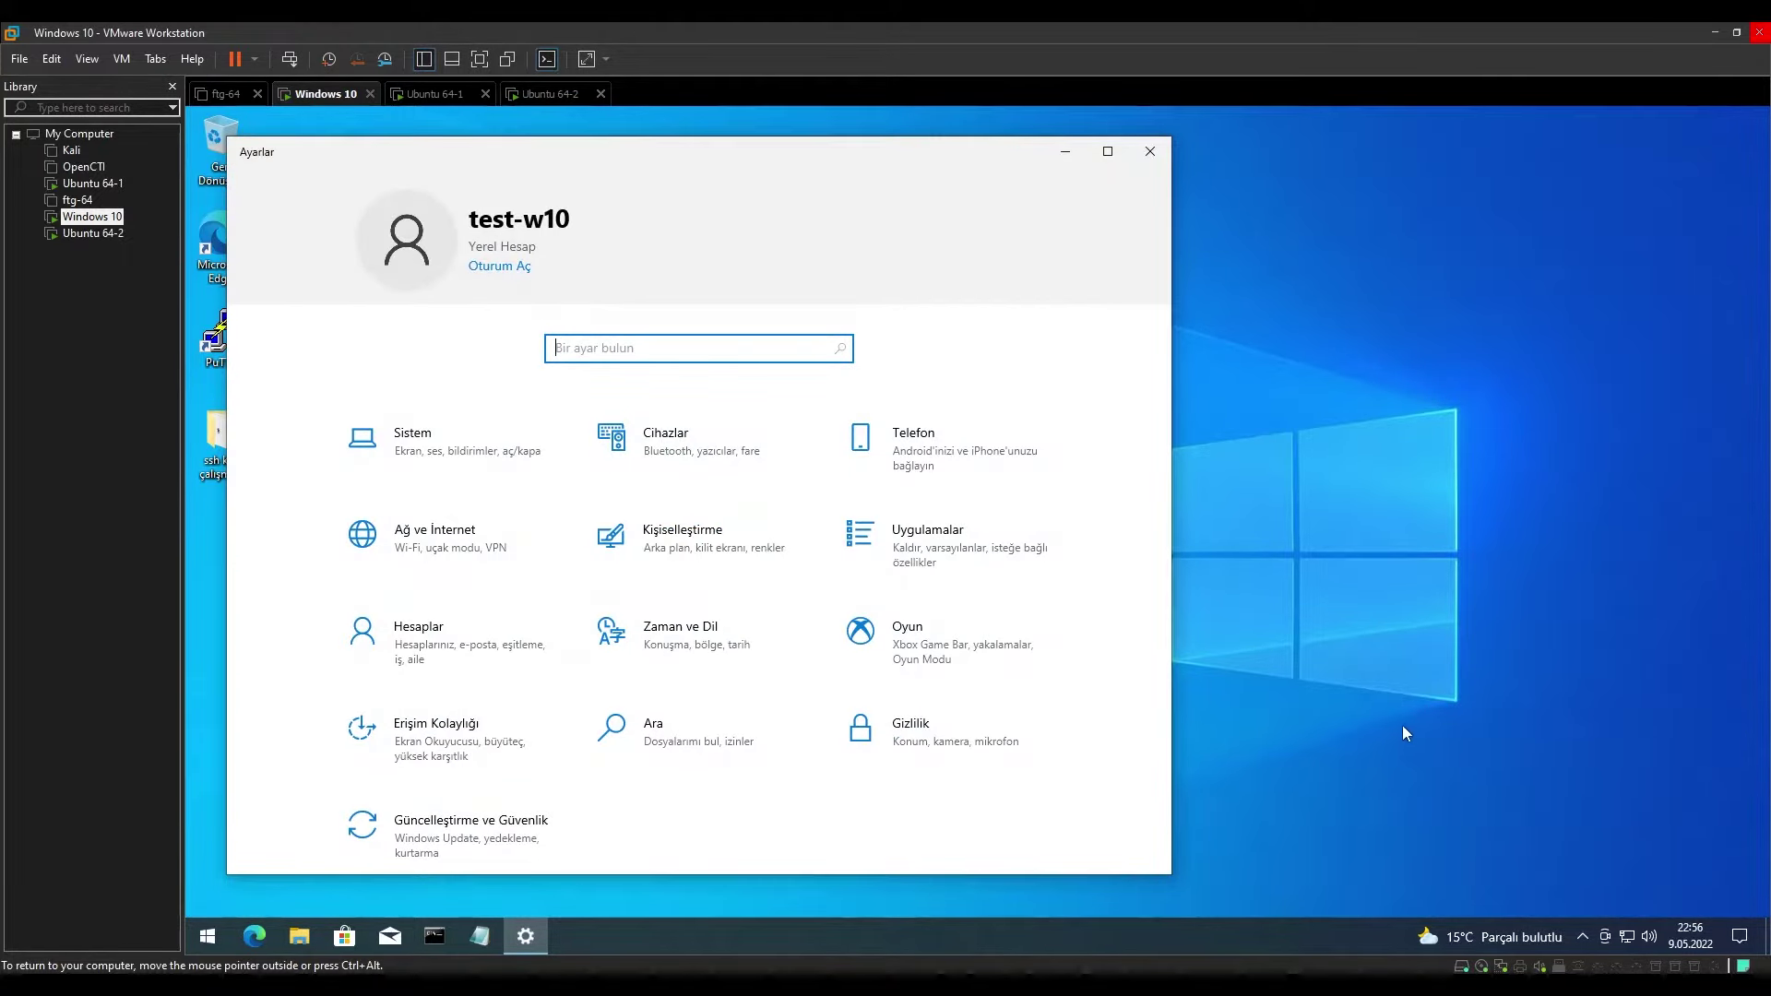
click(439, 445)
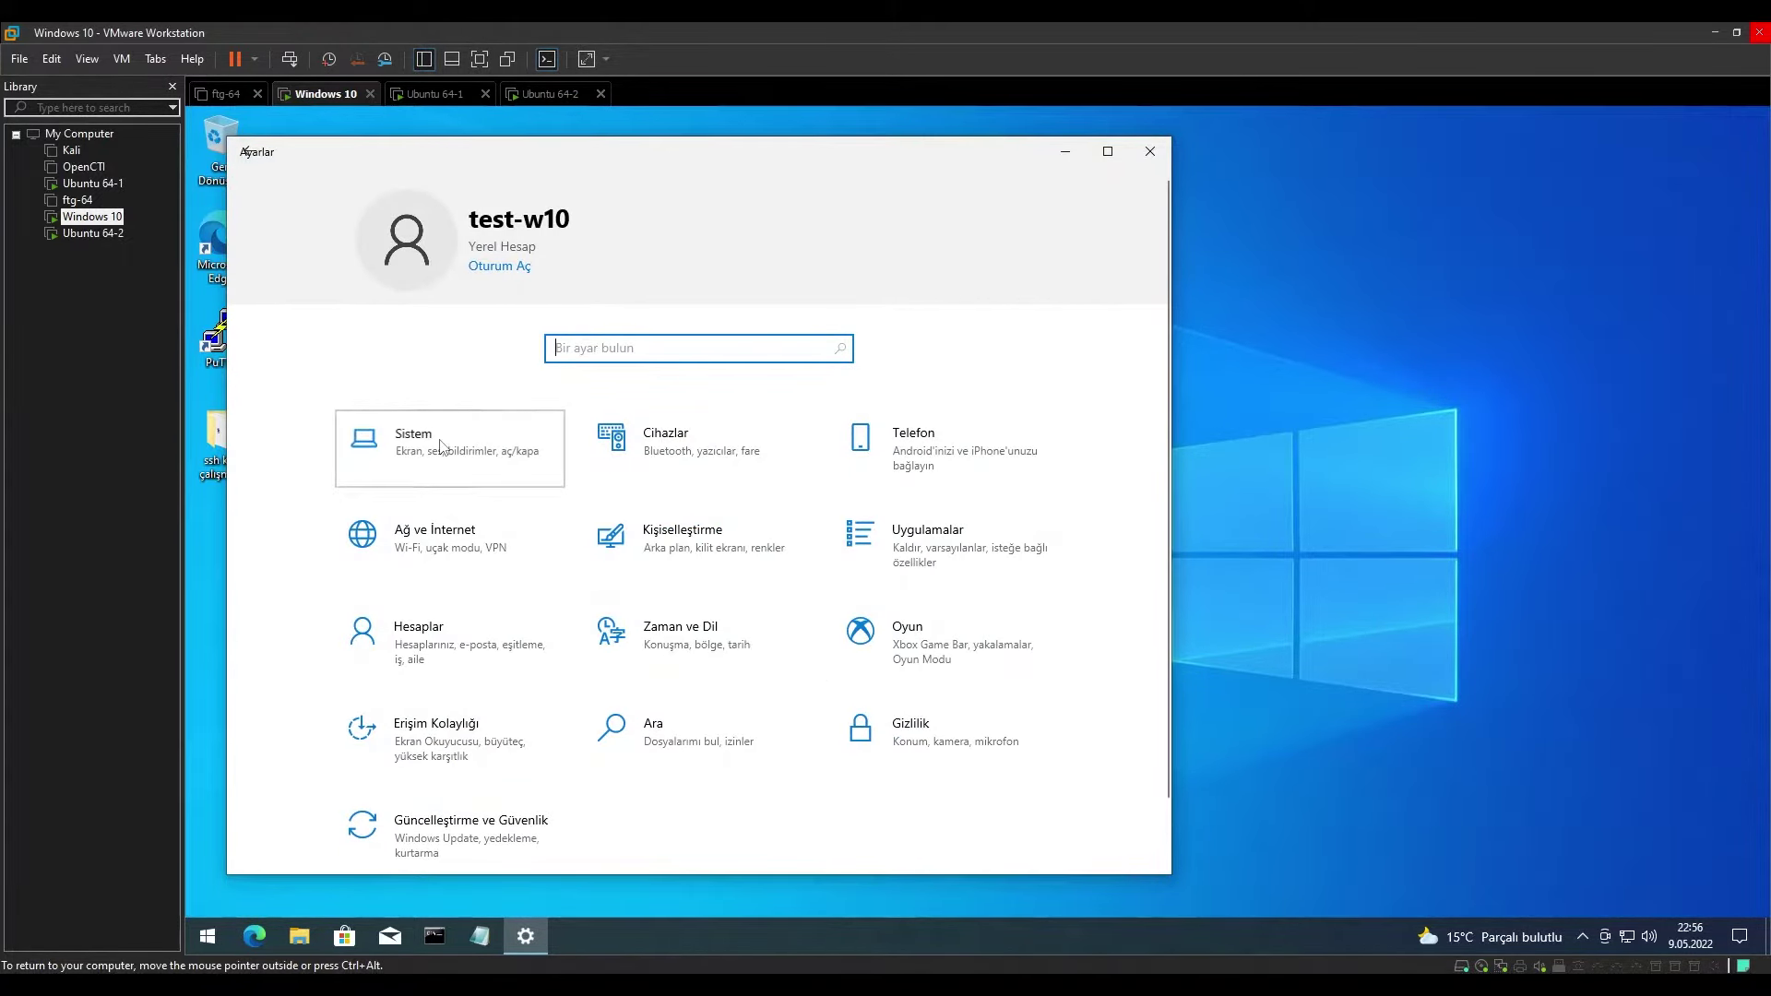
scroll(388, 793, down, 2)
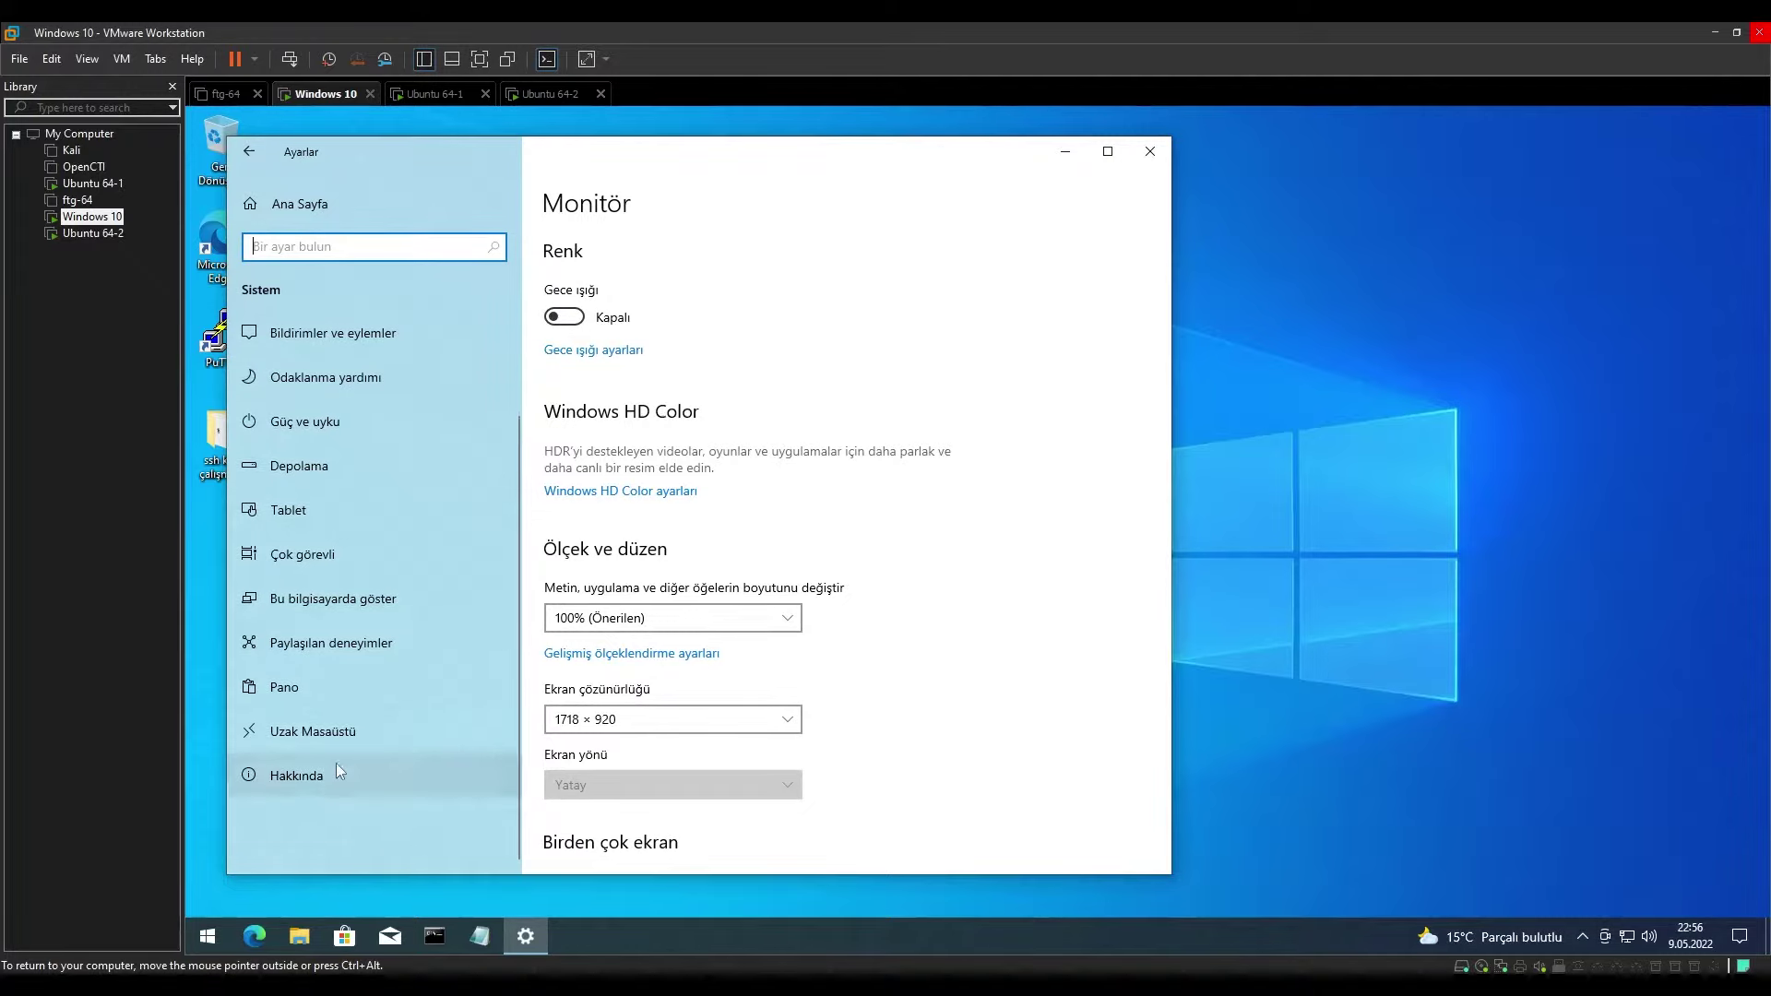
click(384, 737)
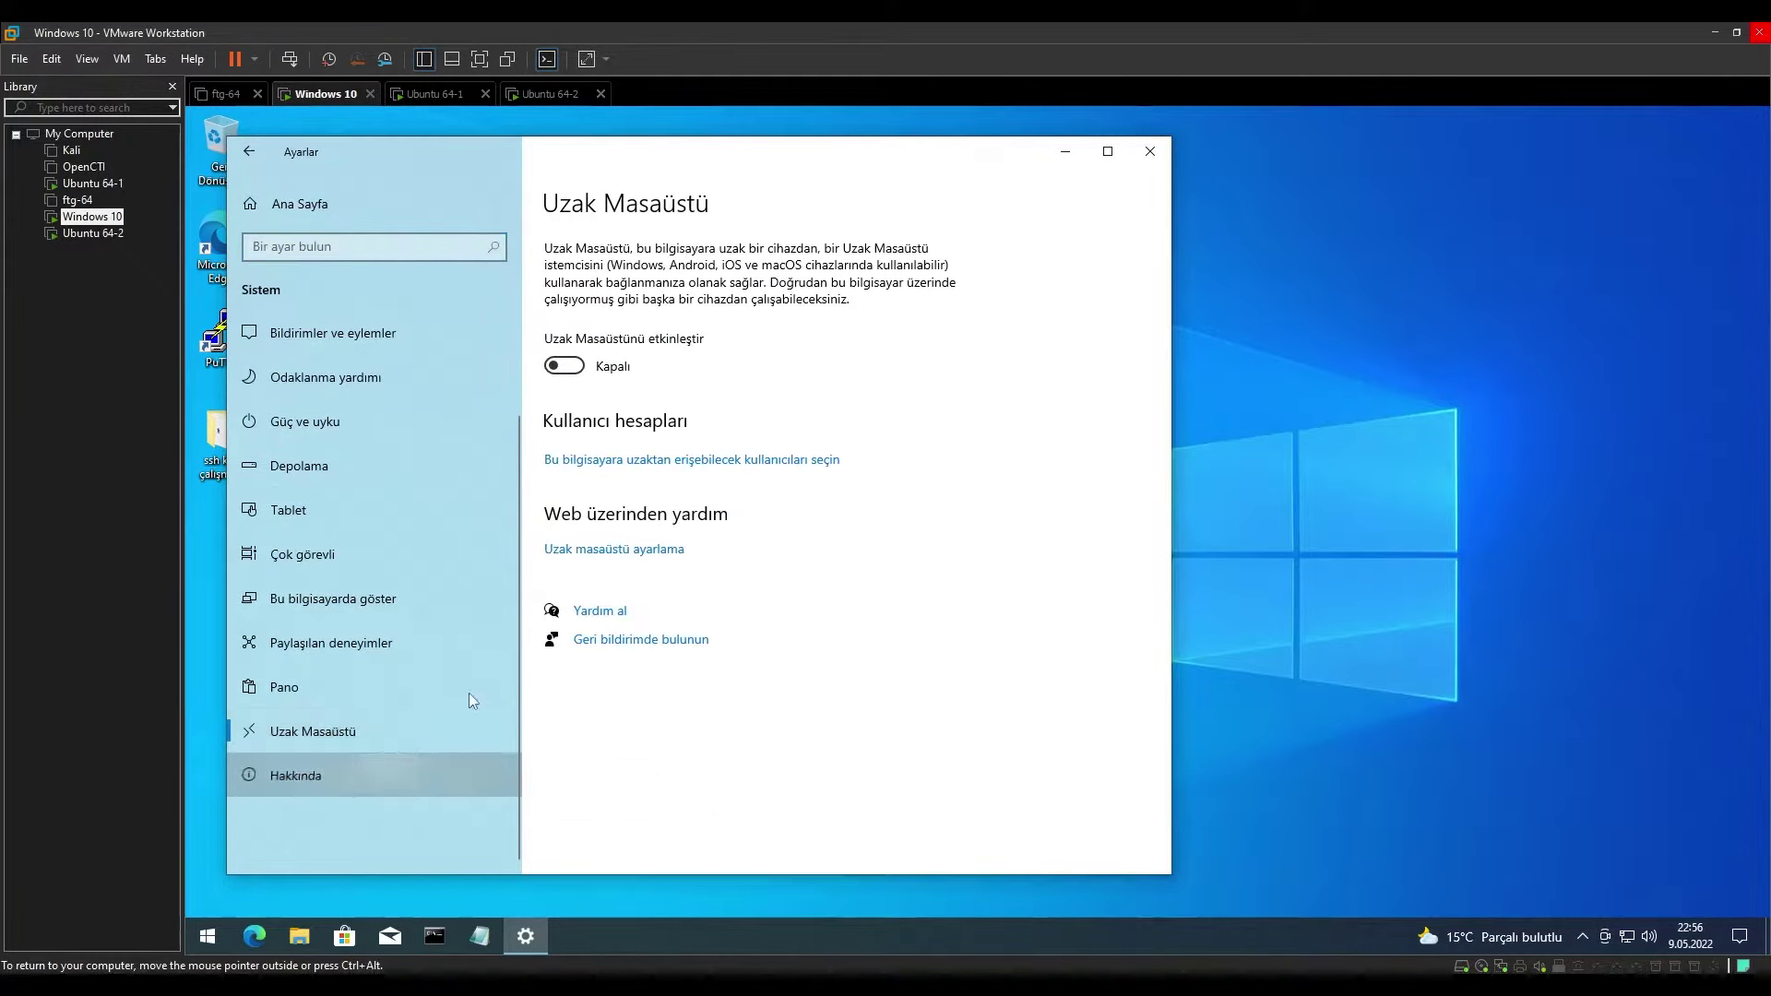
Glance at the About page, then return to Uzak Masaüstü and switch Remote Desktop on.
click(373, 774)
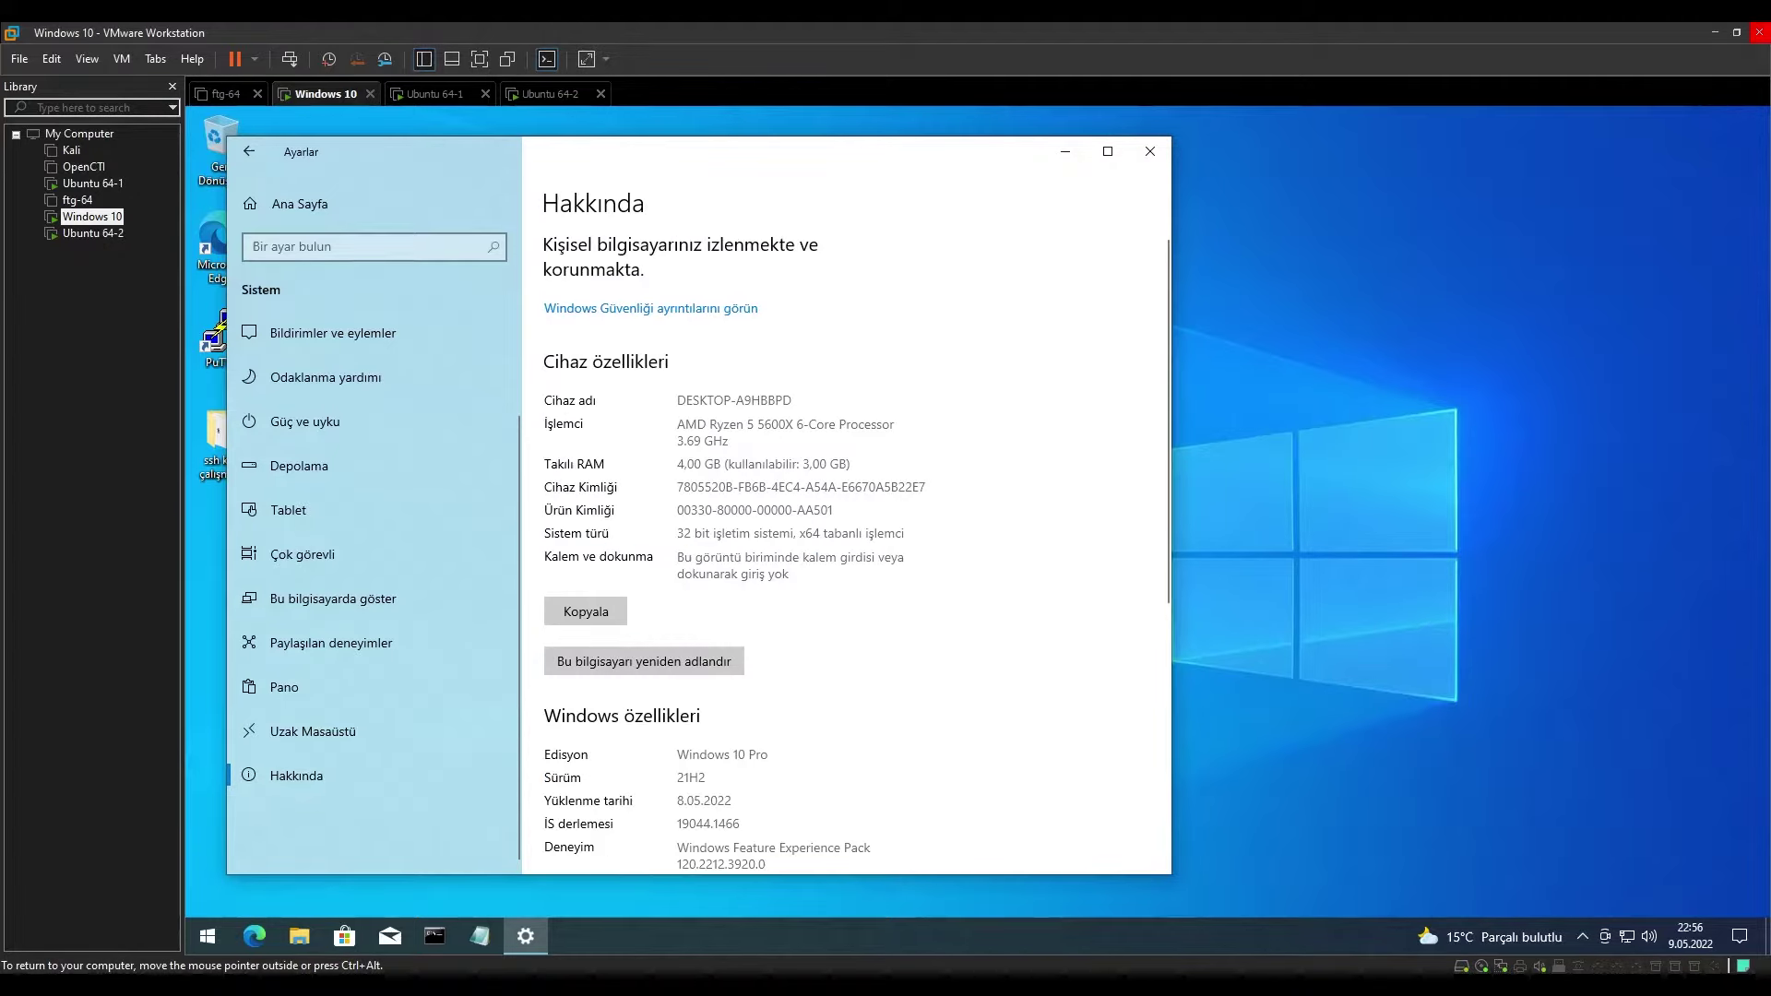
scroll(861, 694, down, 3)
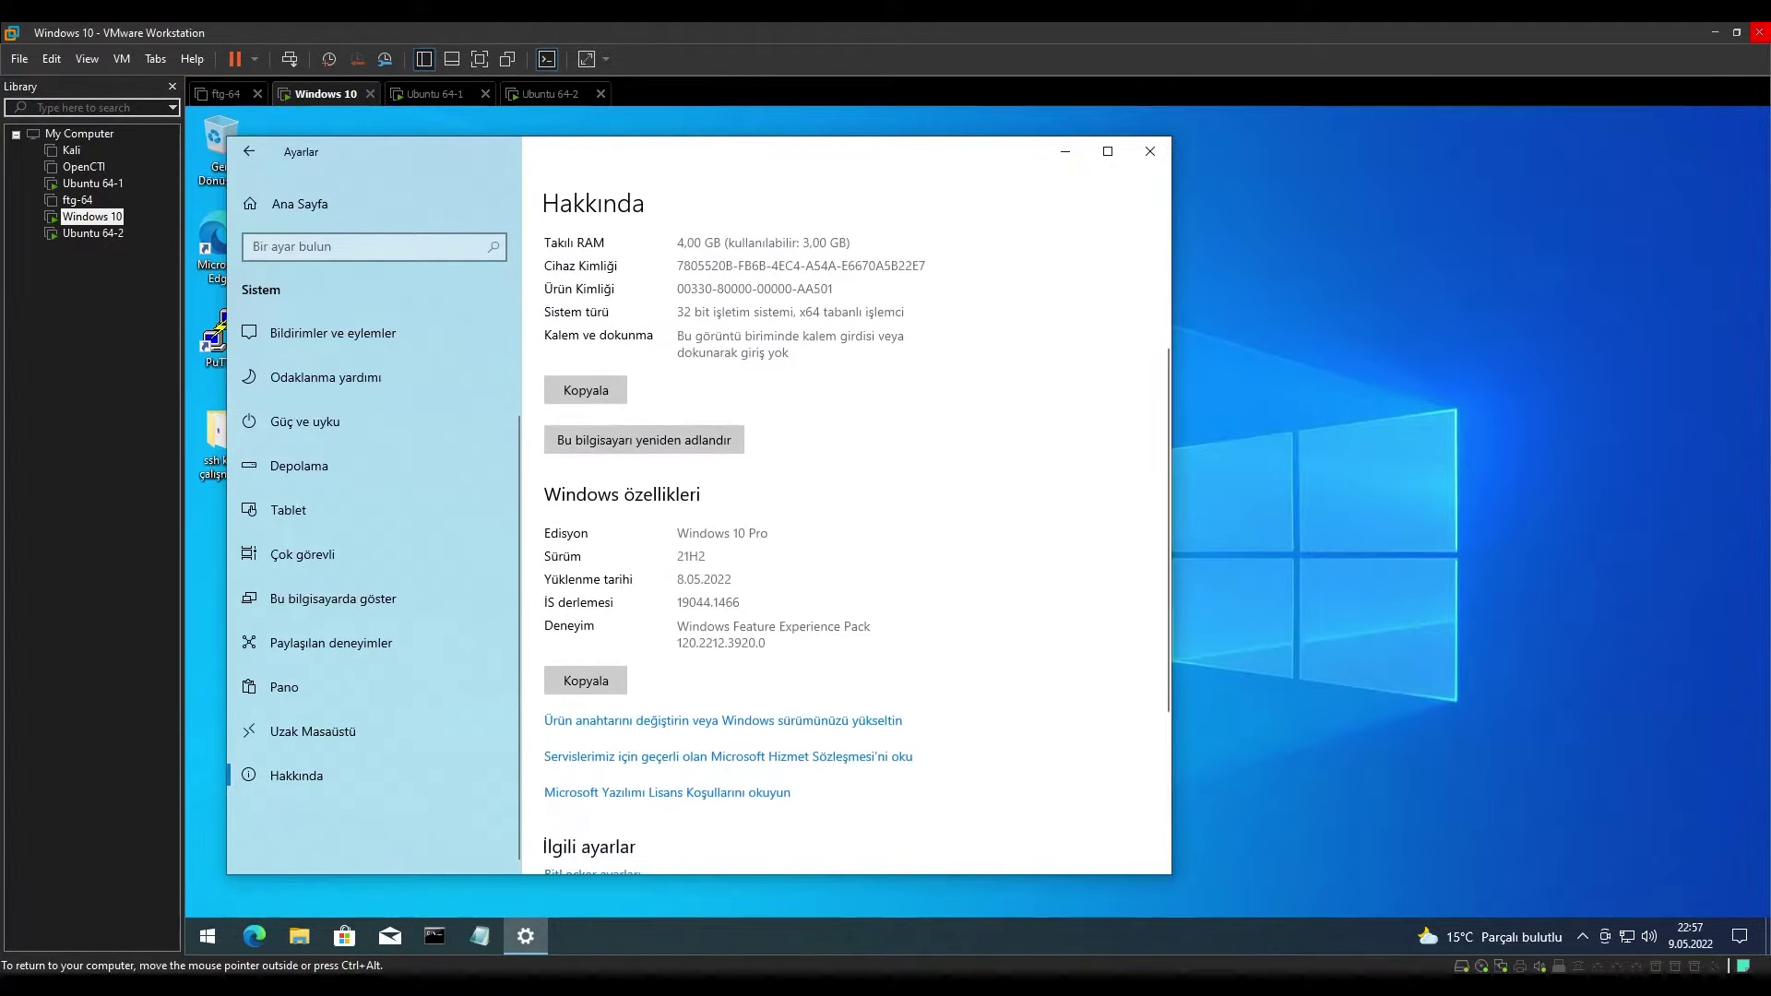
scroll(863, 693, up, 3)
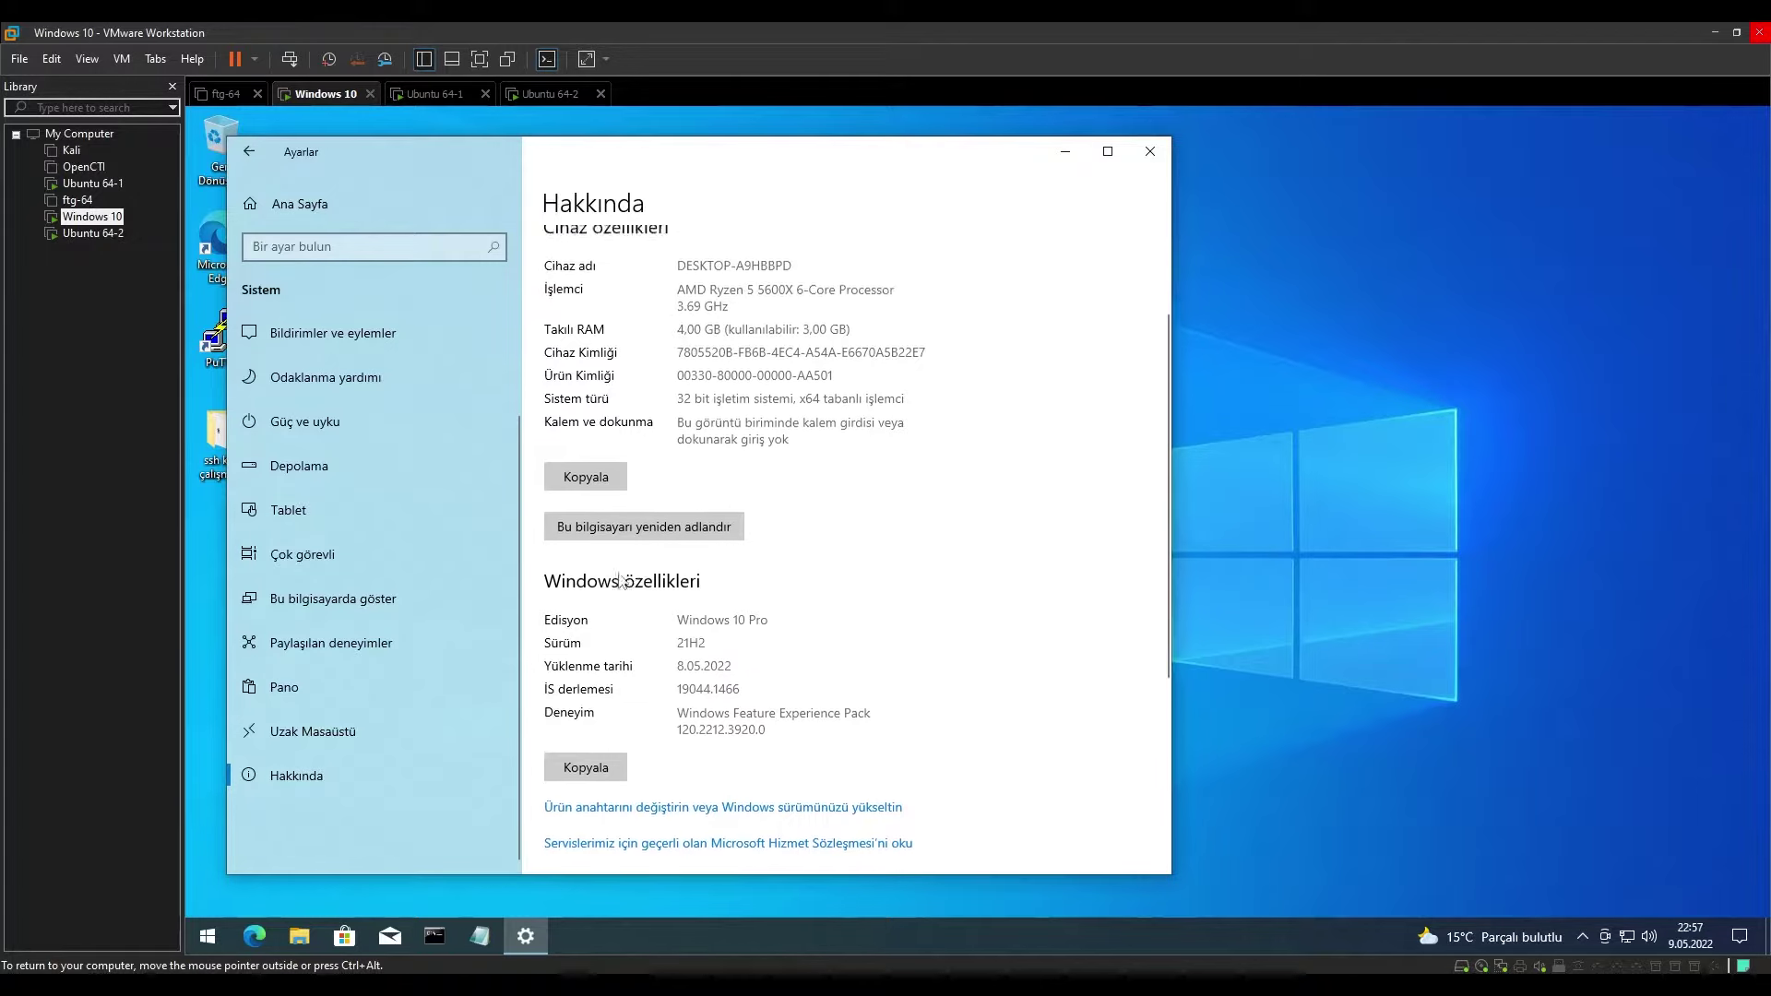
scroll(478, 651, up, 2)
scroll(398, 683, down, 1)
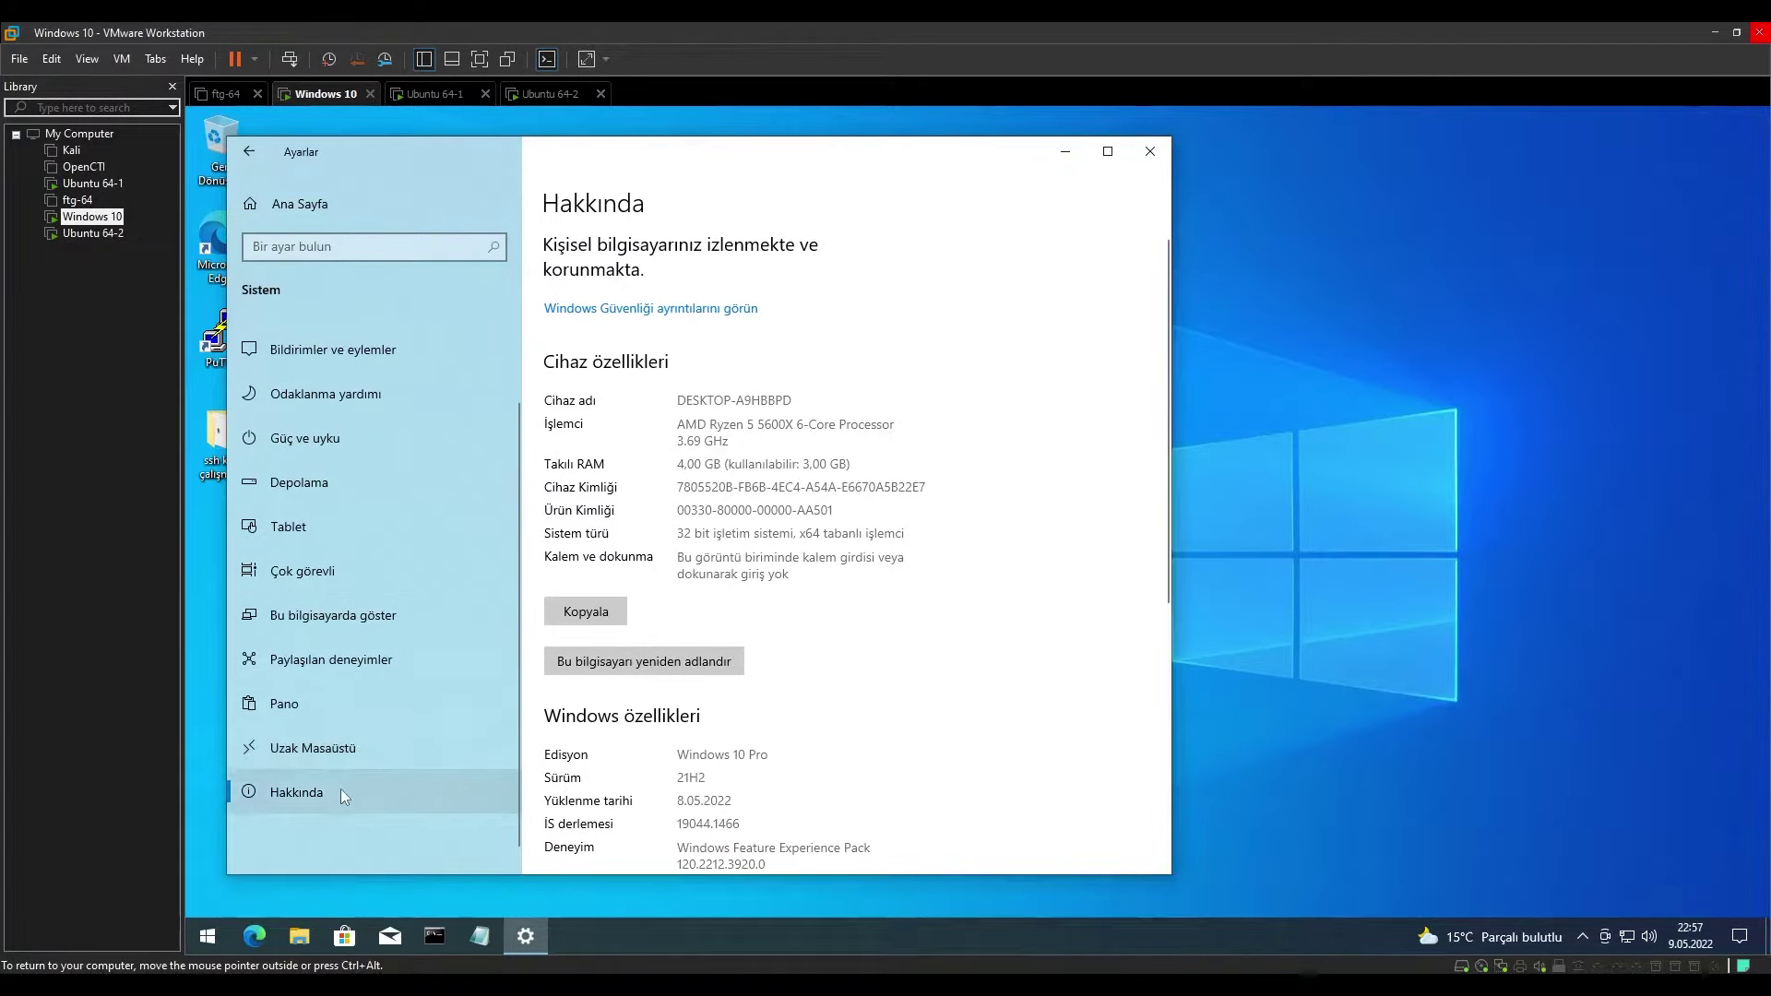
click(334, 752)
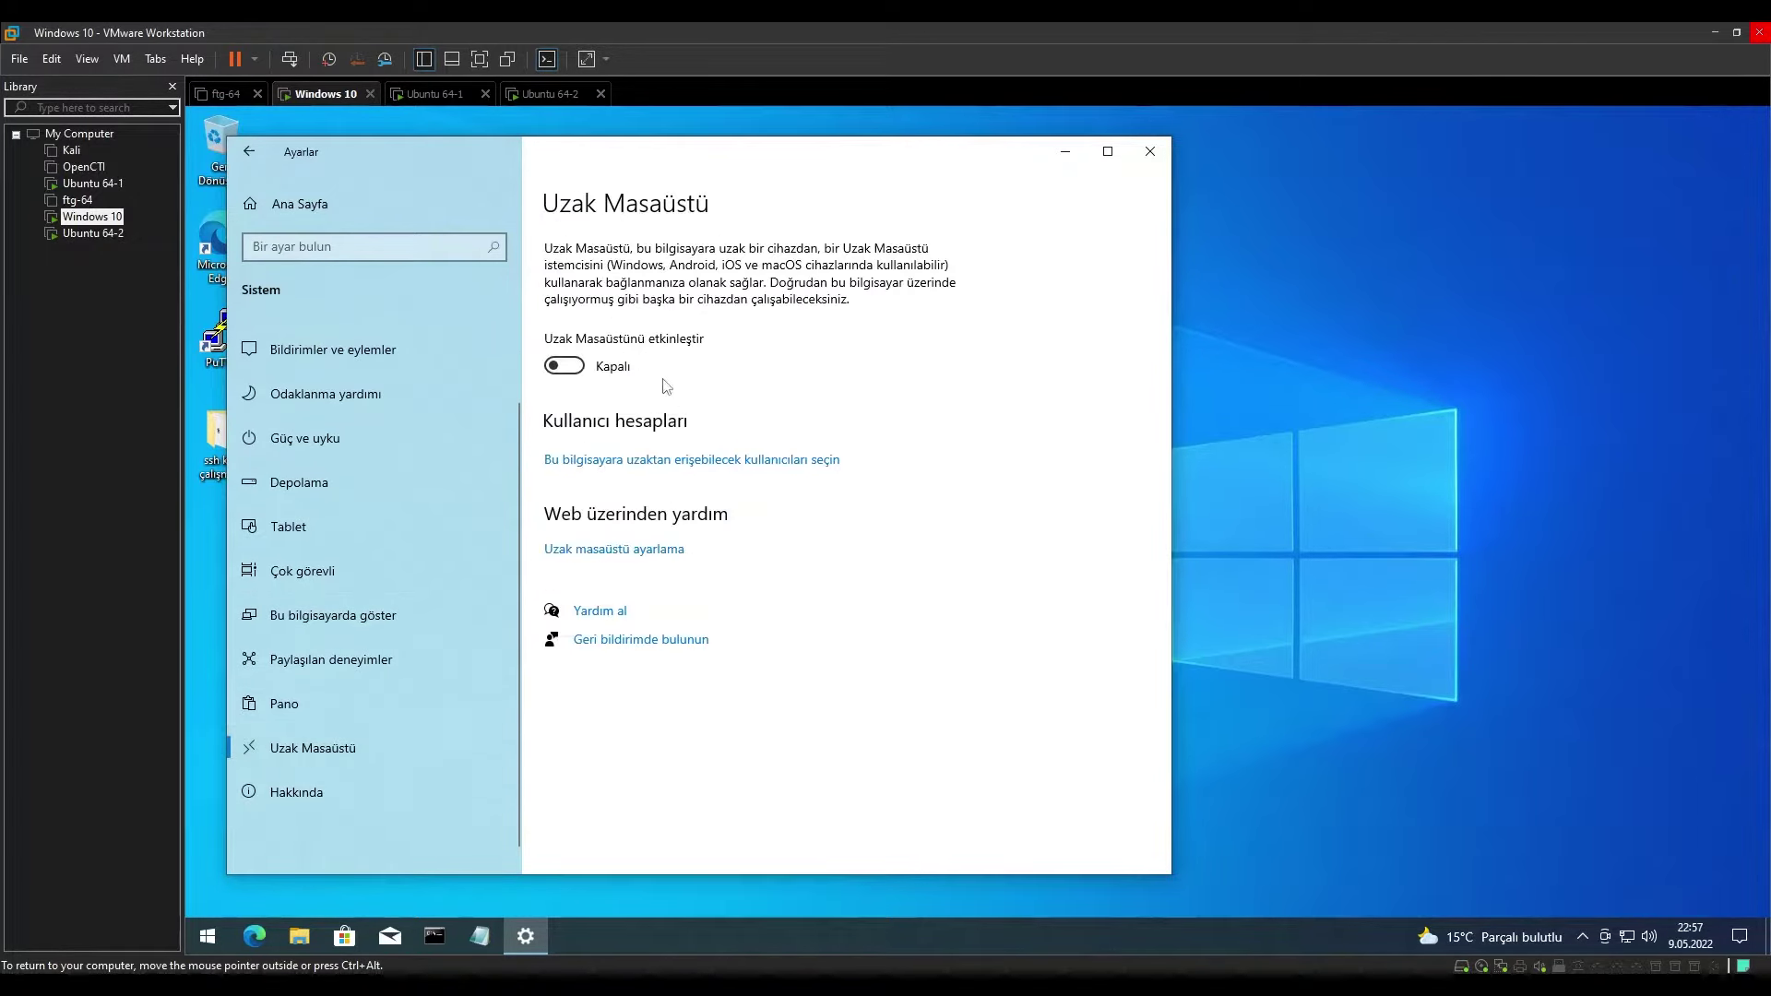
click(566, 367)
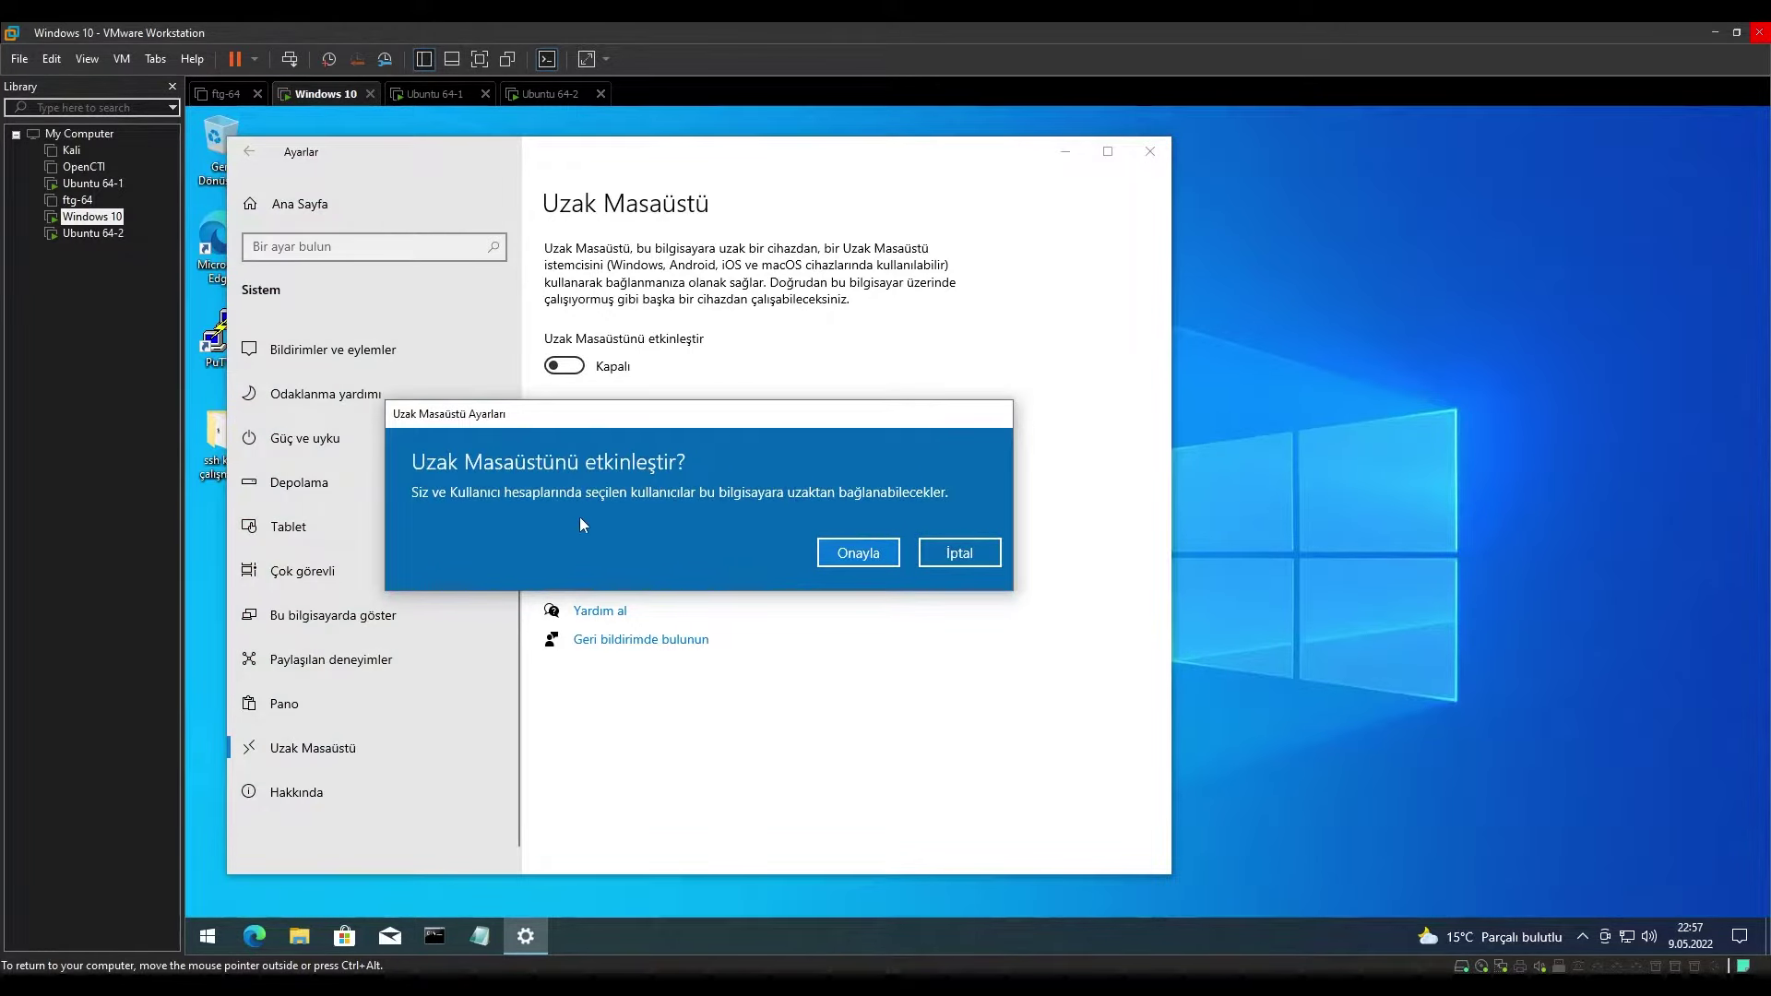
Confirm enabling Remote Desktop with Onayla and go to the Güç ve uyku settings.
click(857, 552)
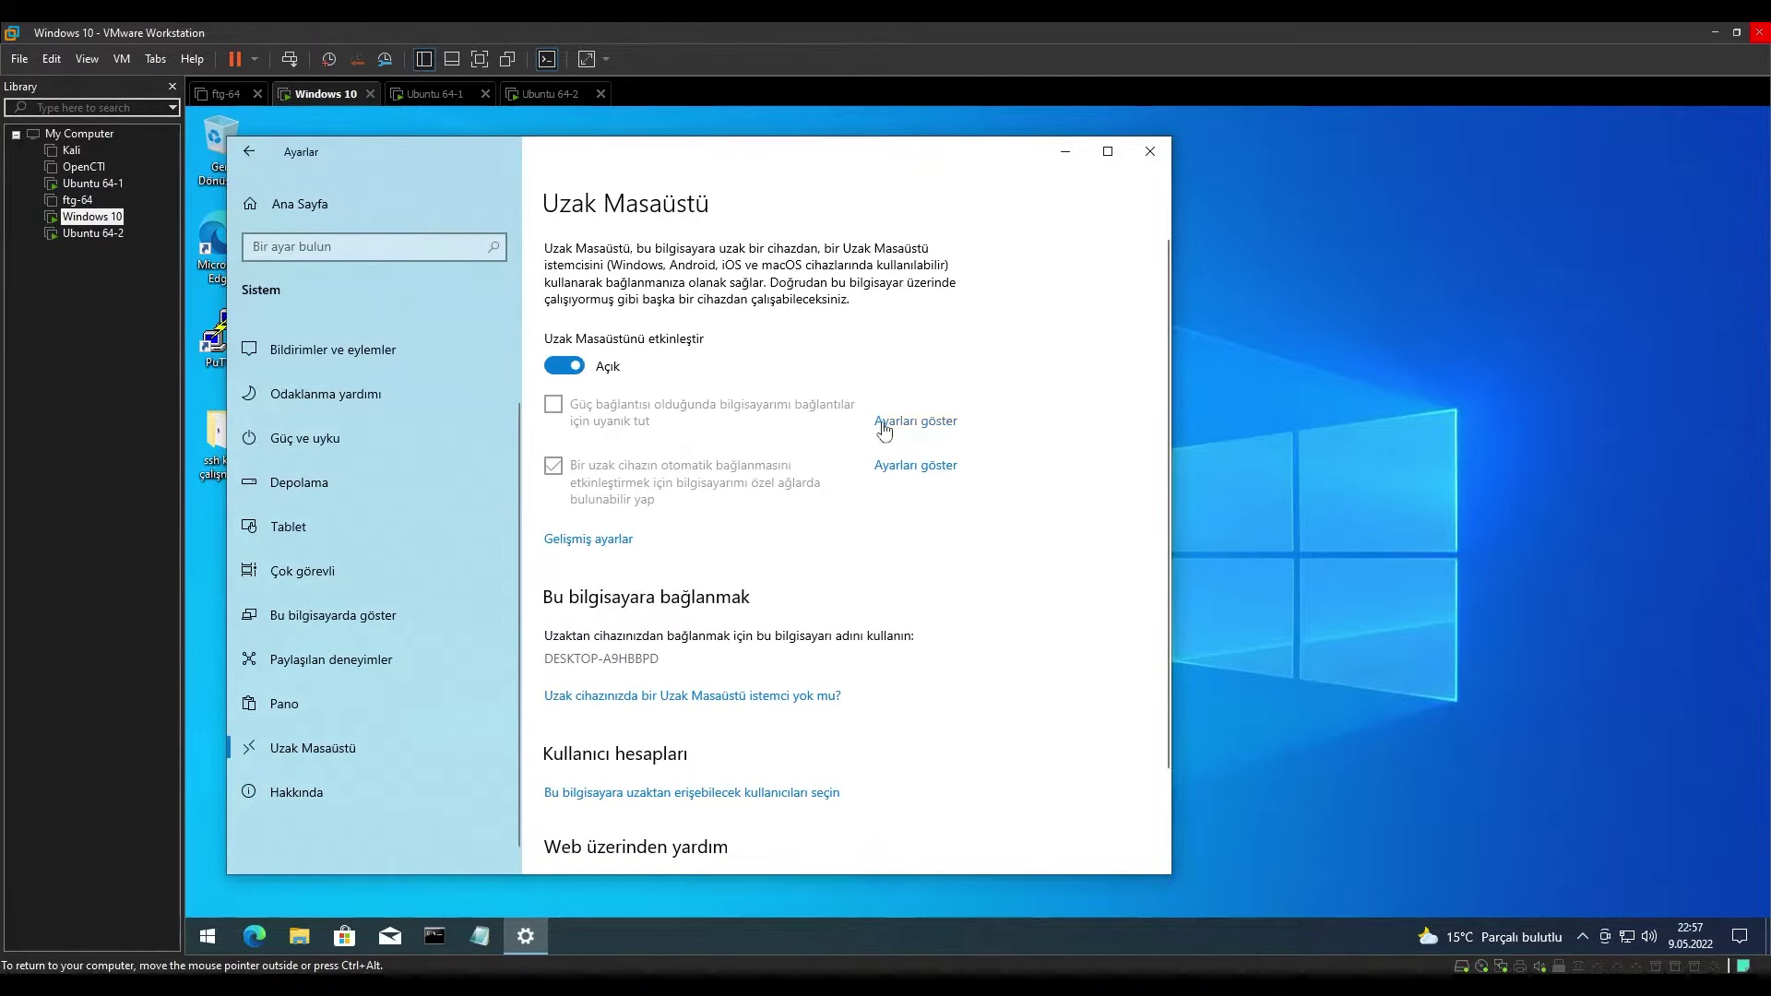
click(918, 422)
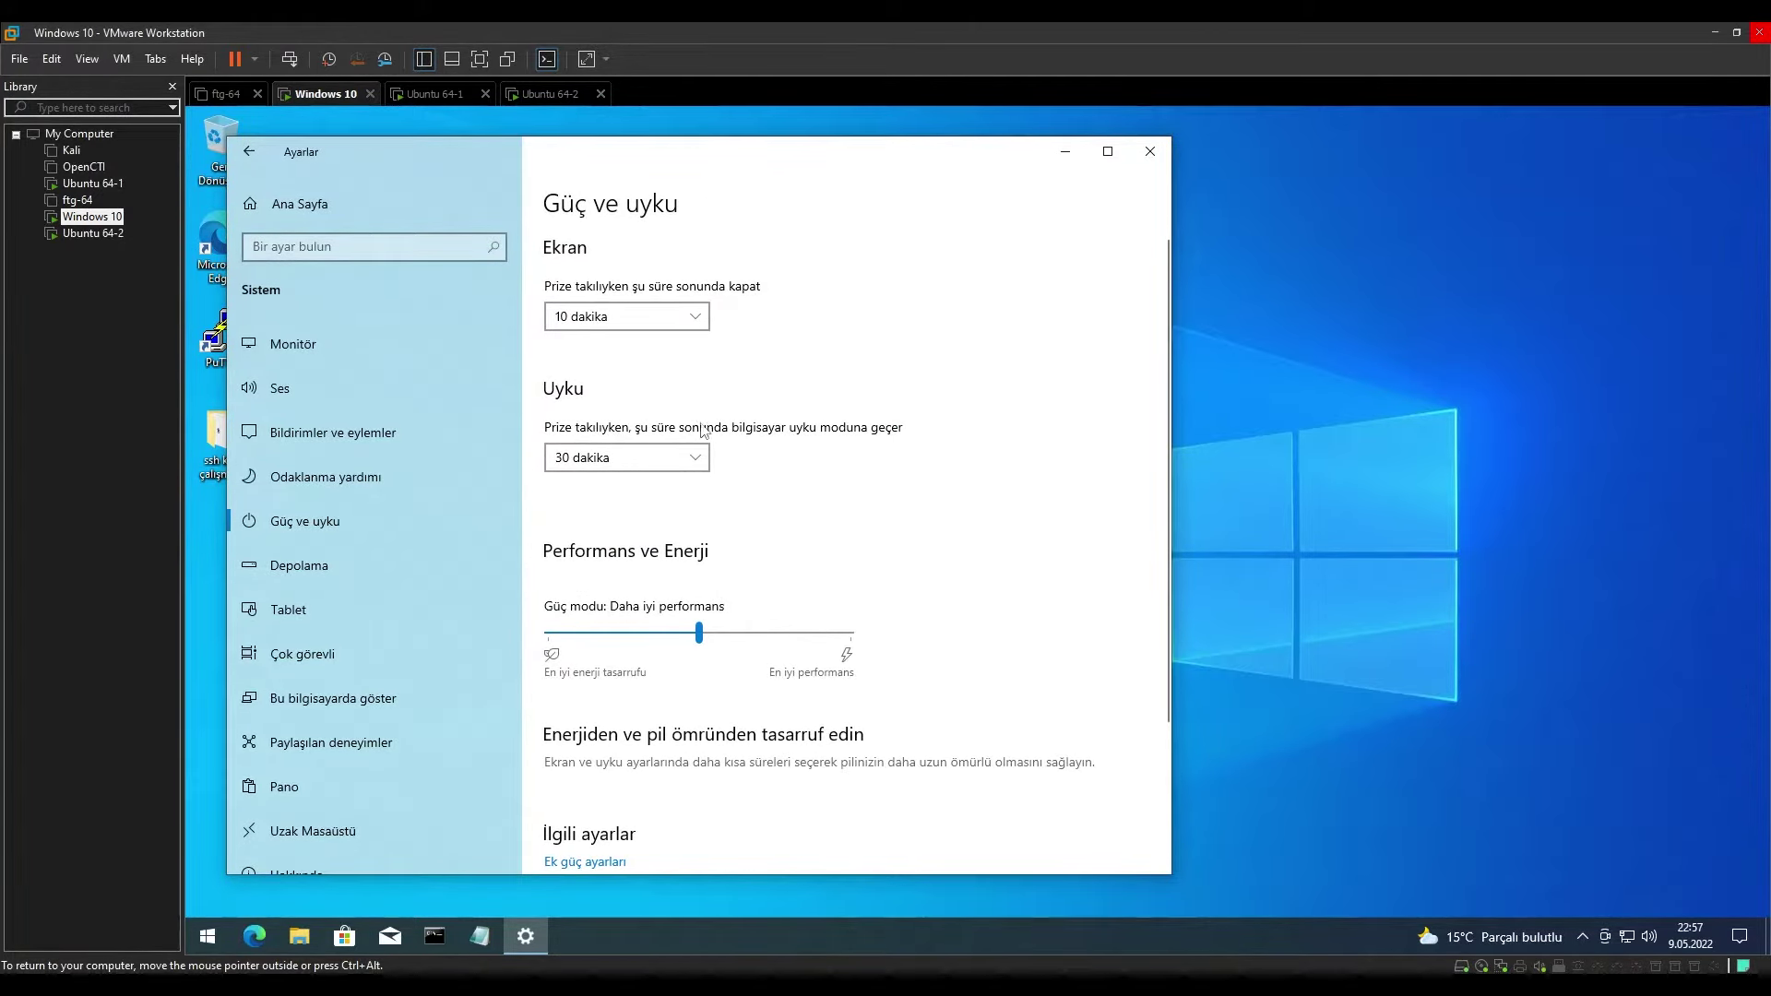
Set sleep when plugged in to Hiçbir zaman and go back to Uzak Masaüstü.
click(695, 461)
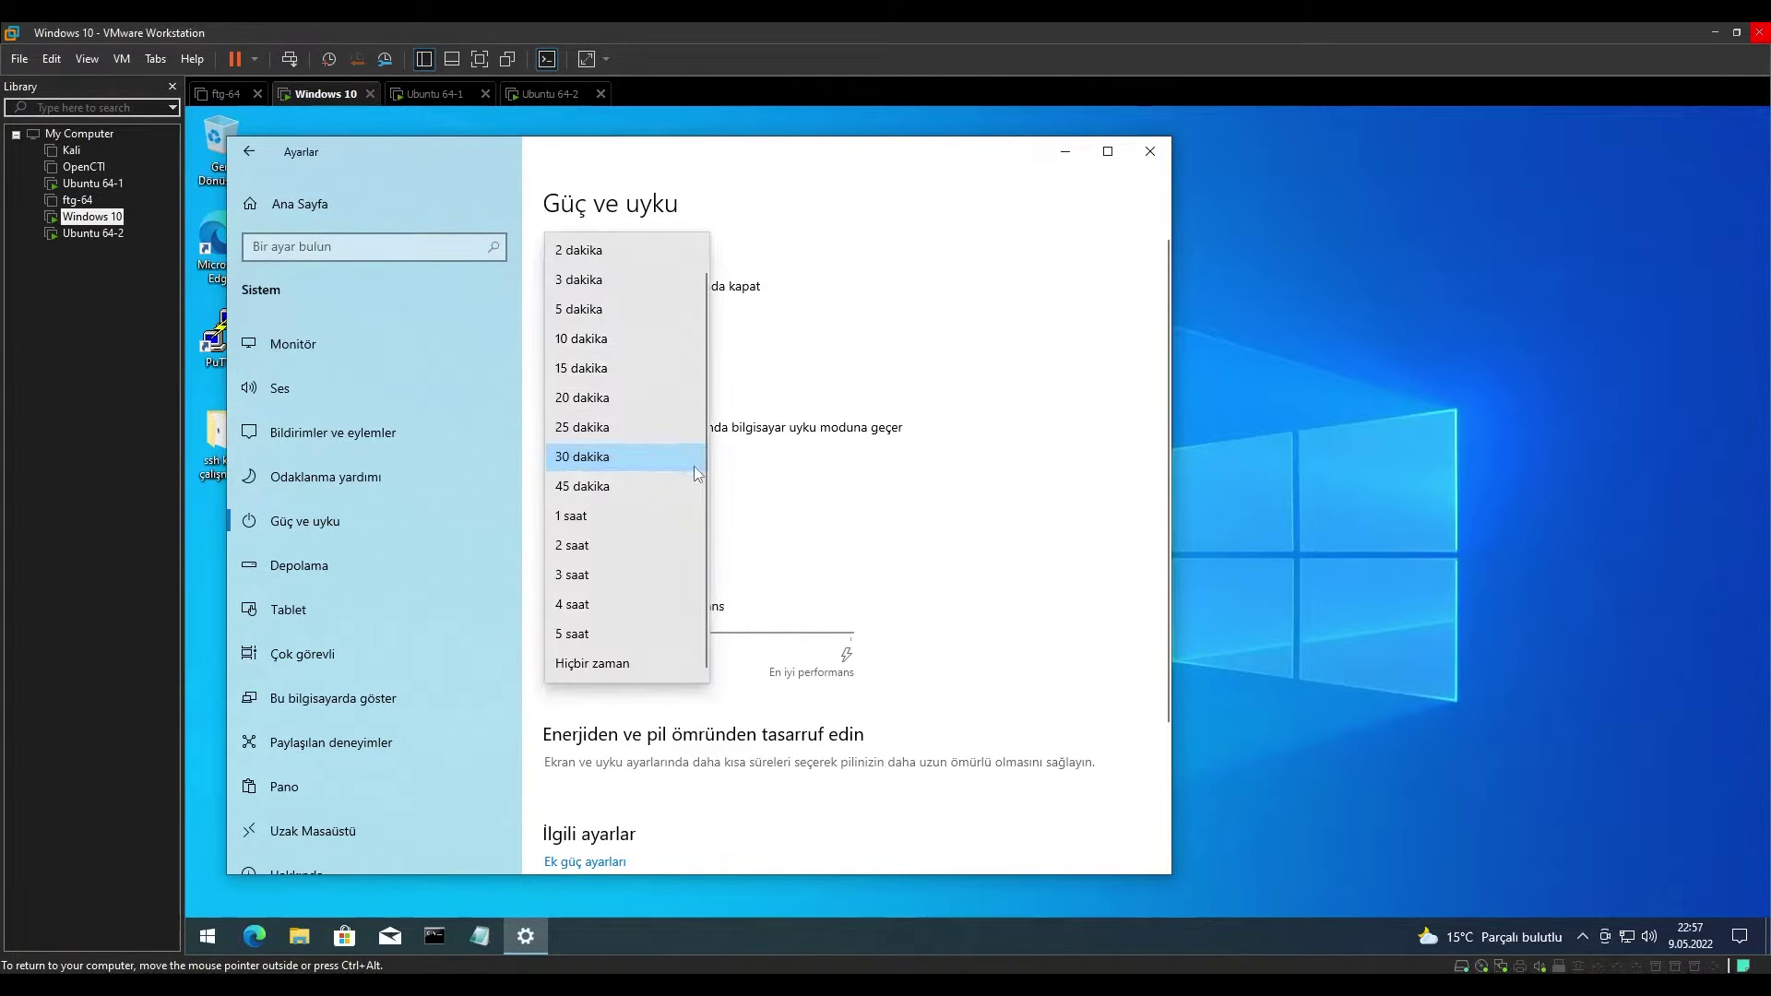
click(640, 667)
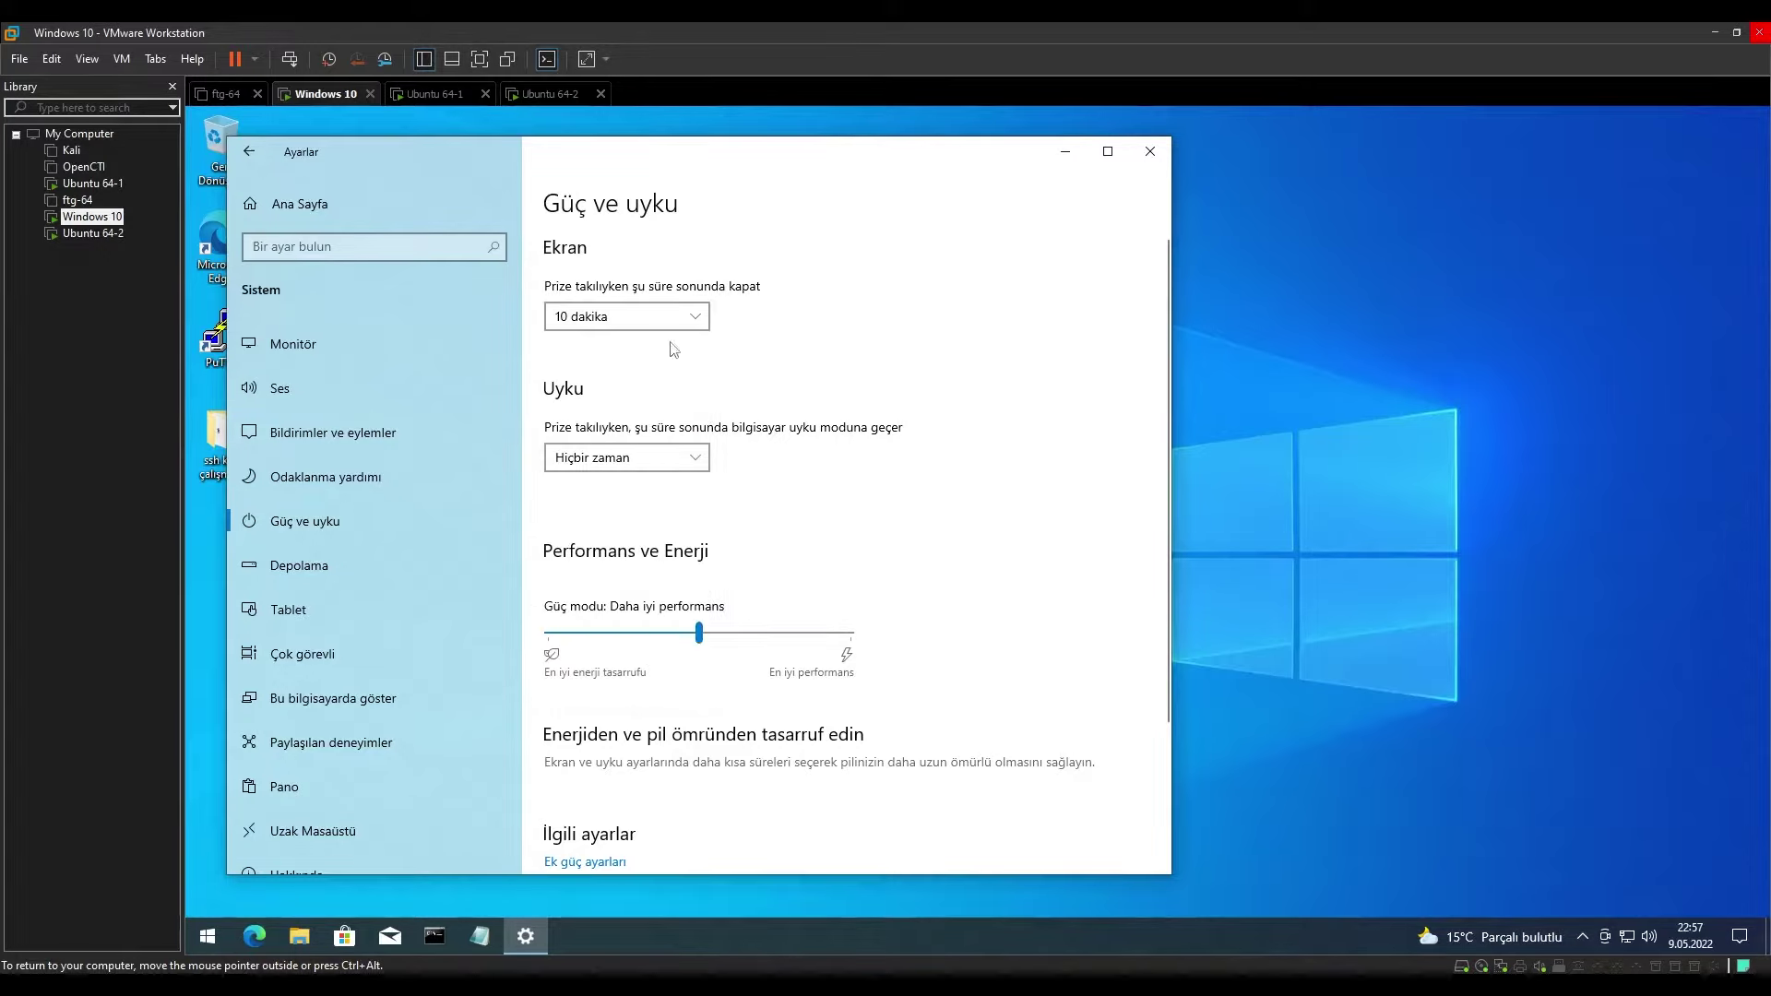
scroll(930, 635, down, 3)
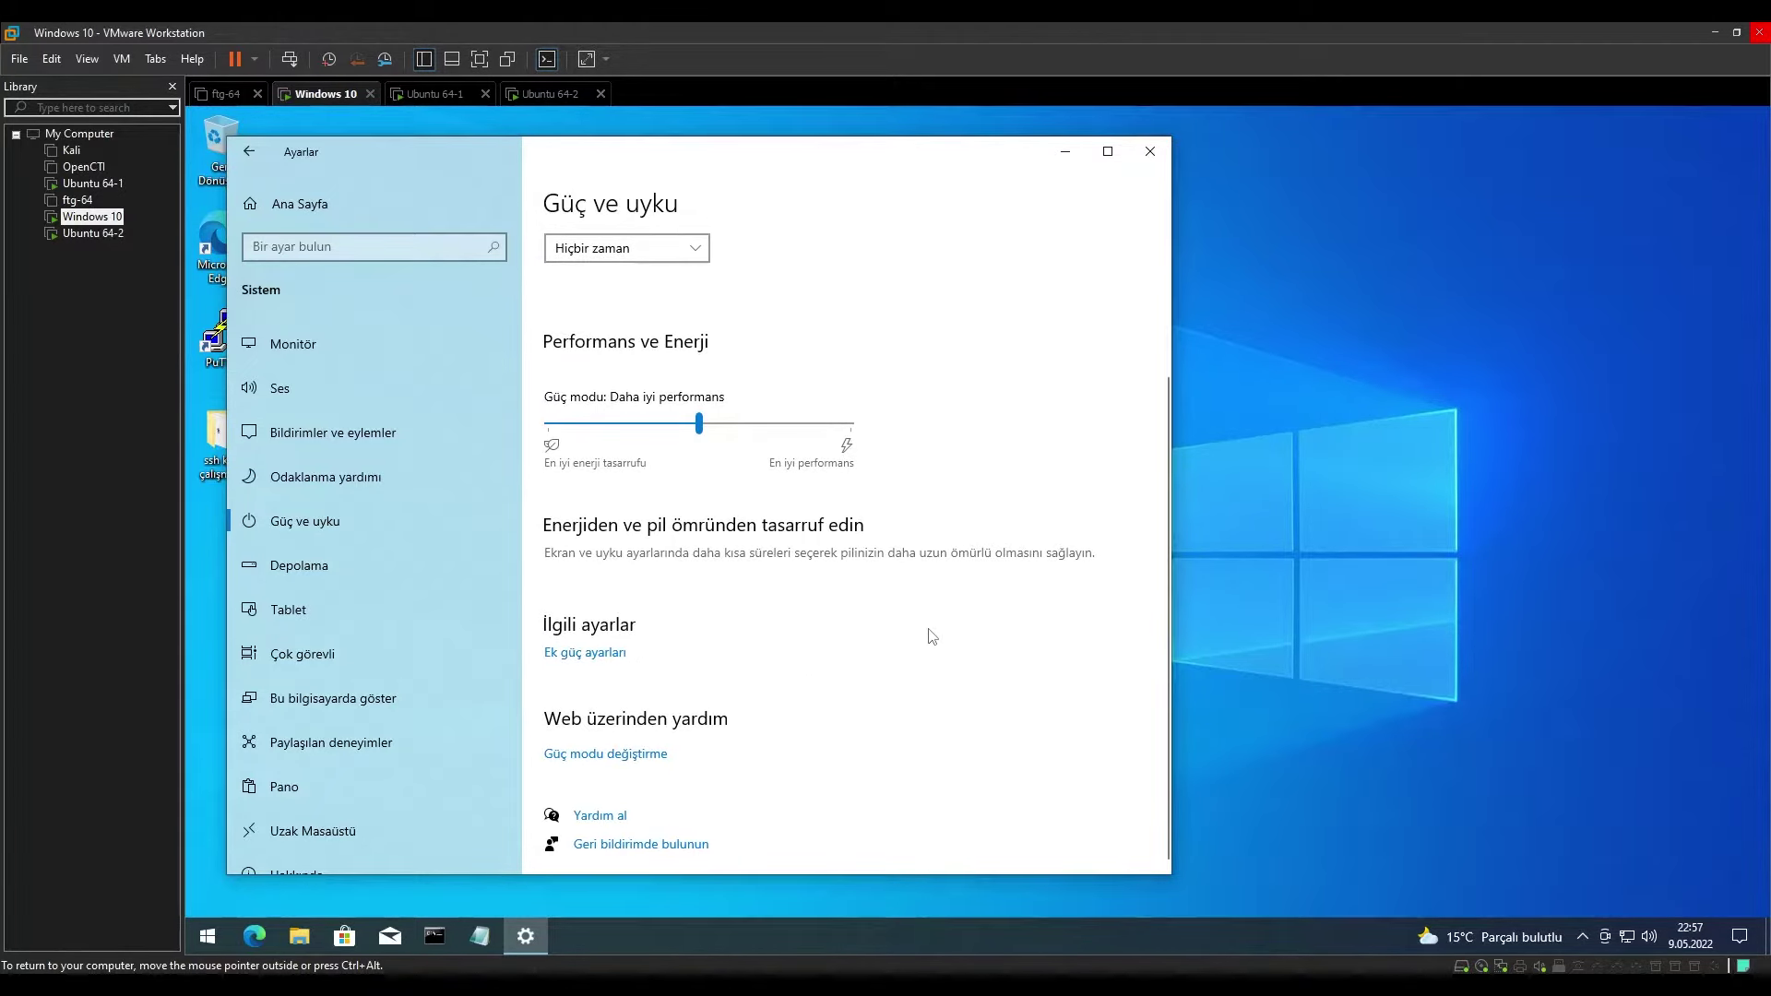
click(313, 831)
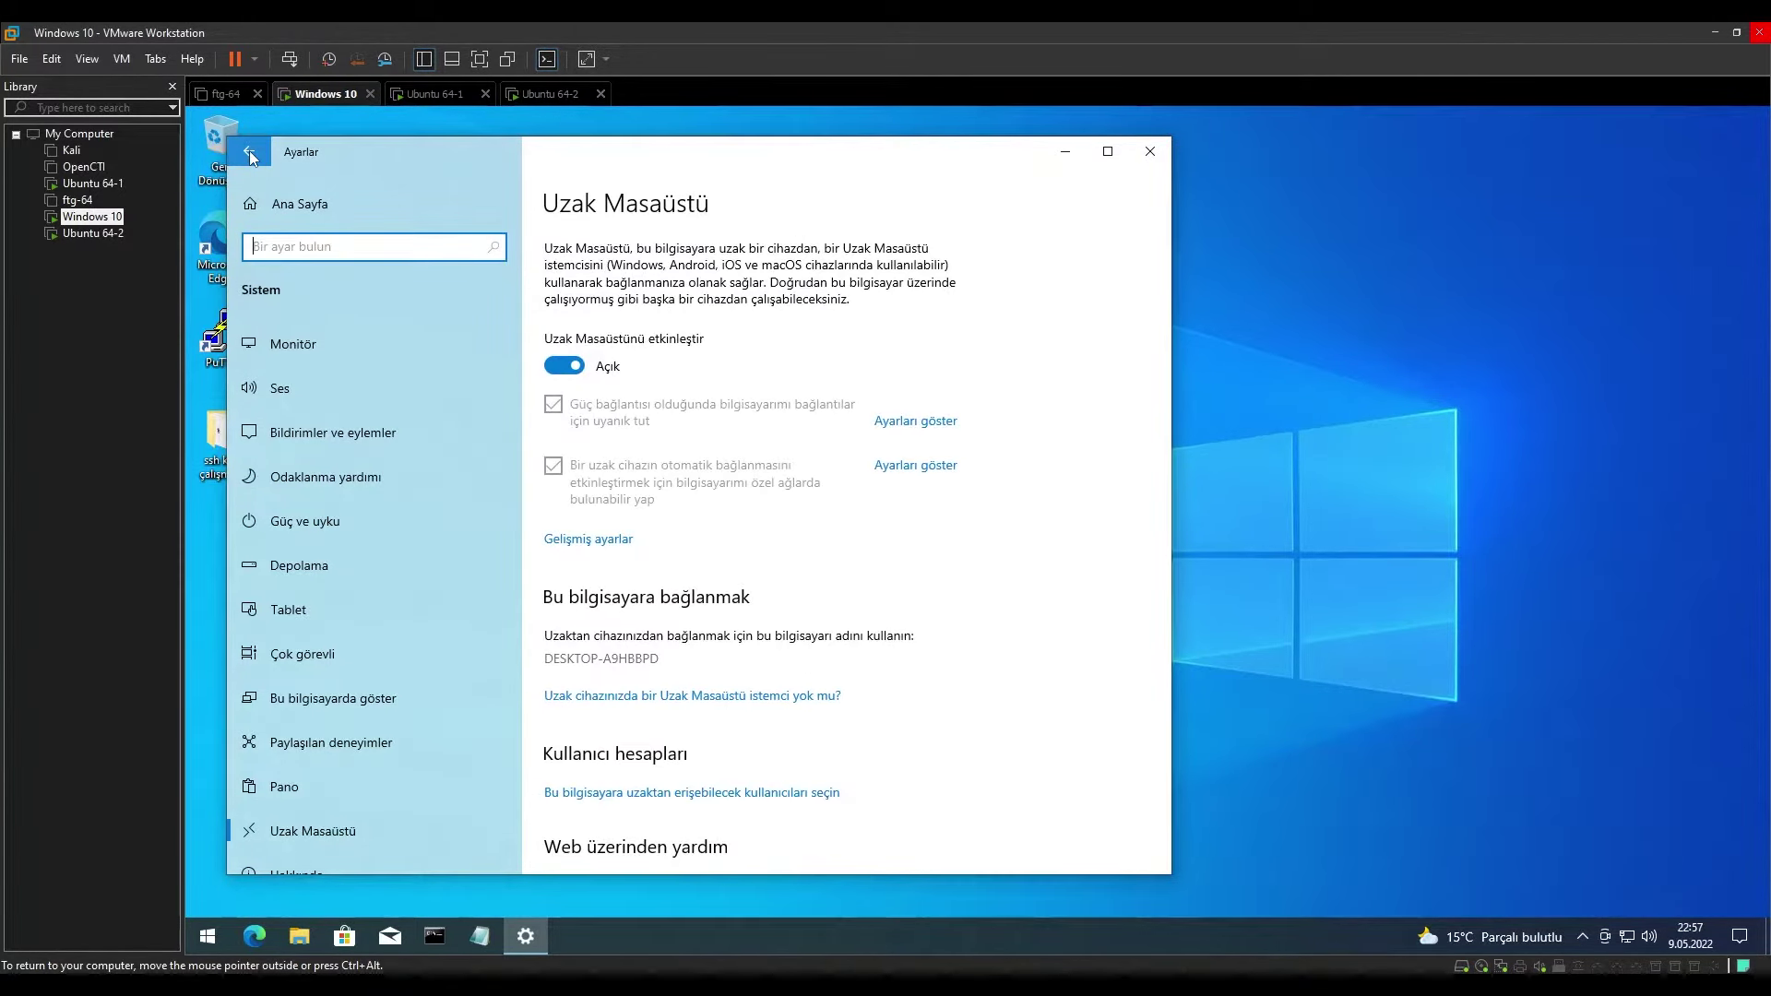
Open Gelişmiş ayarlar for Remote Desktop, showing NLA and port 3389, and shift the window right.
scroll(934, 693, down, 2)
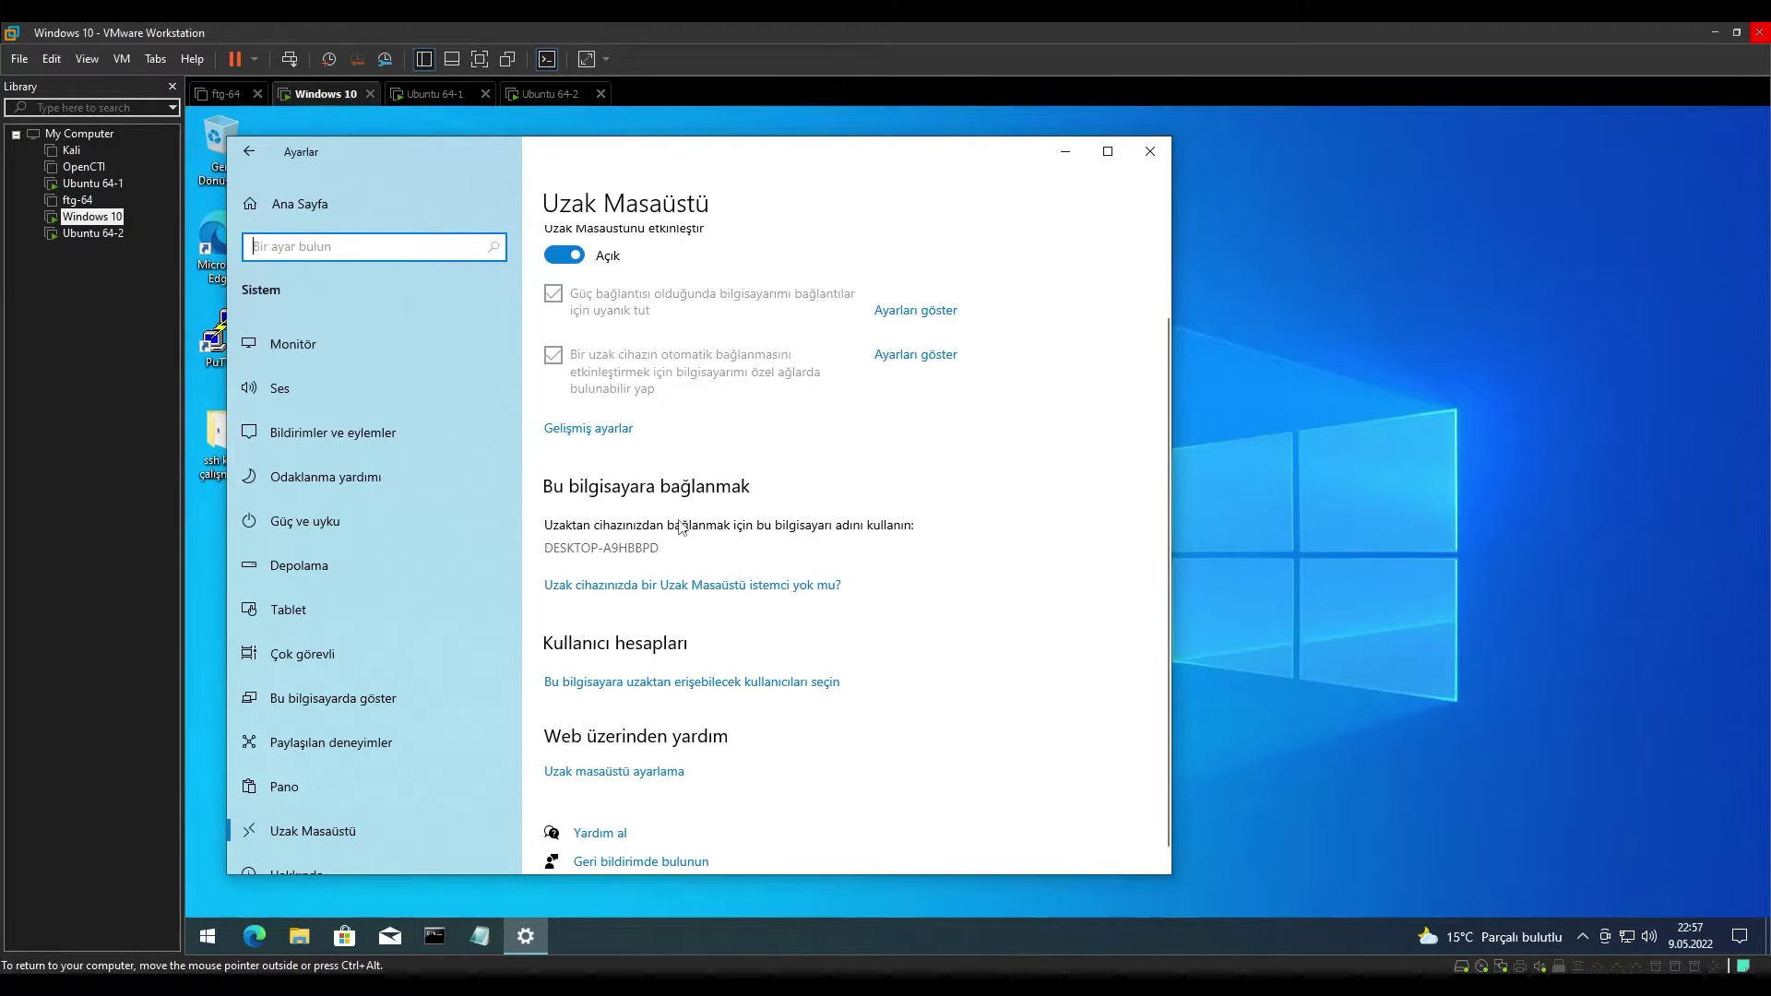
click(626, 446)
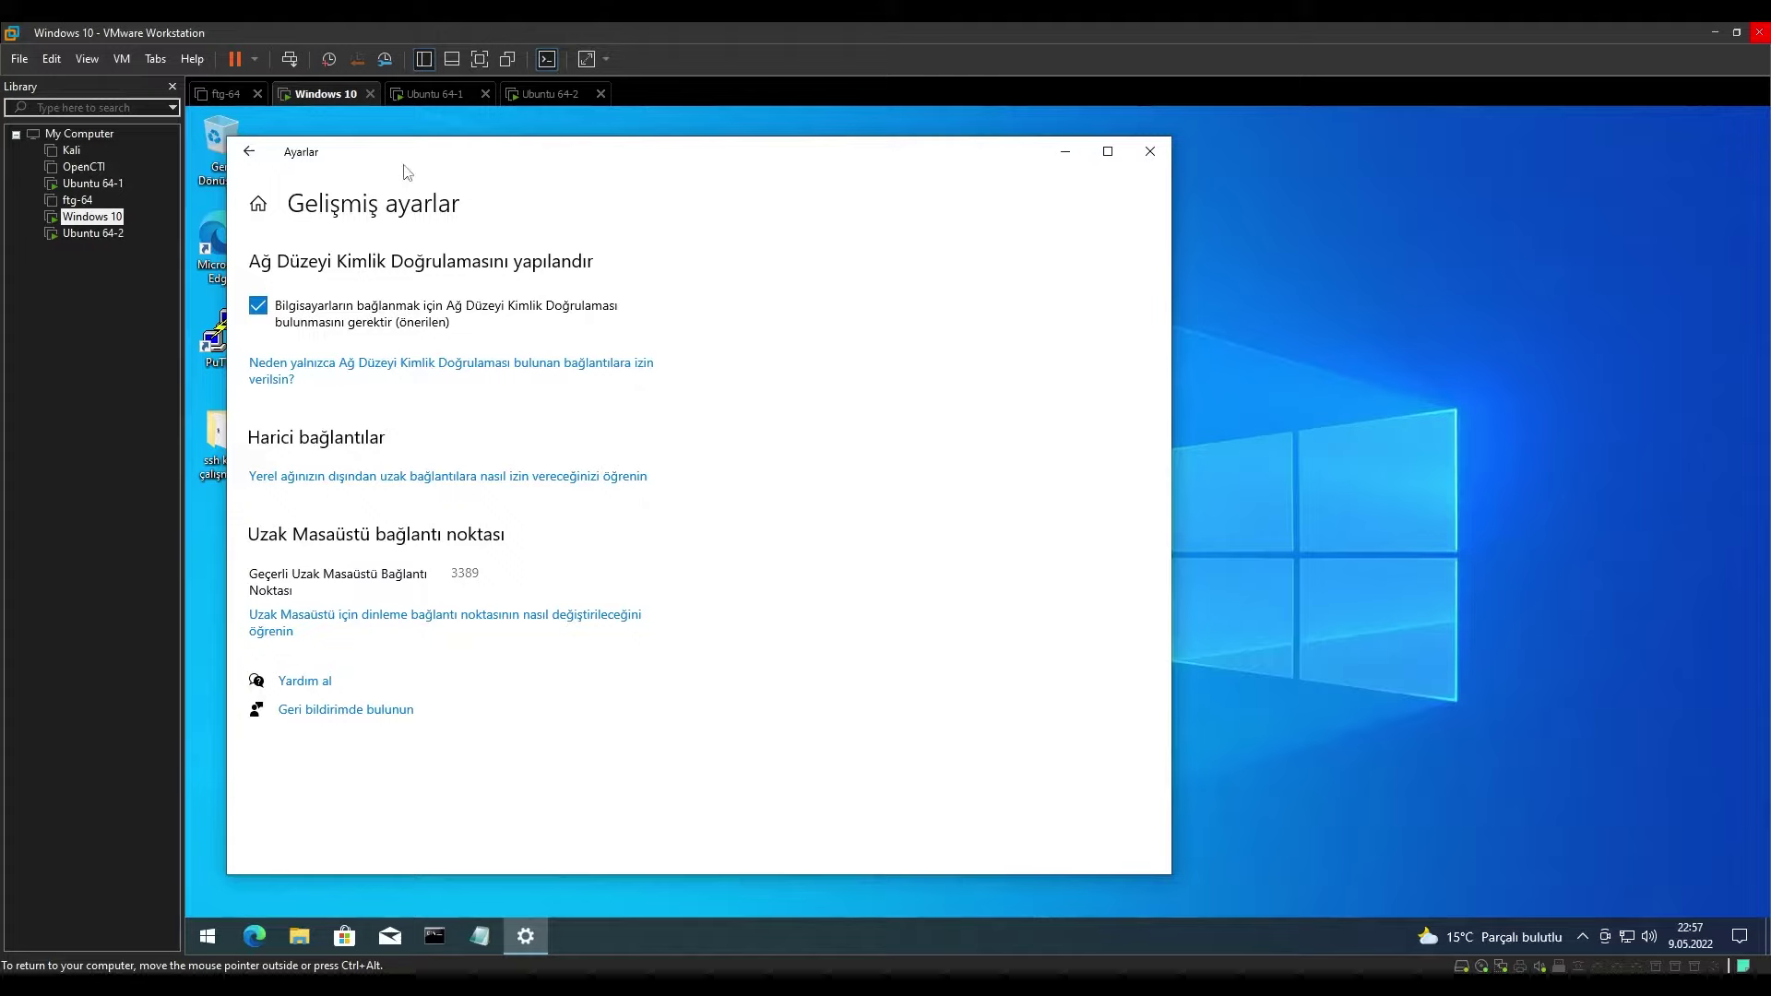
drag(399, 158, 599, 162)
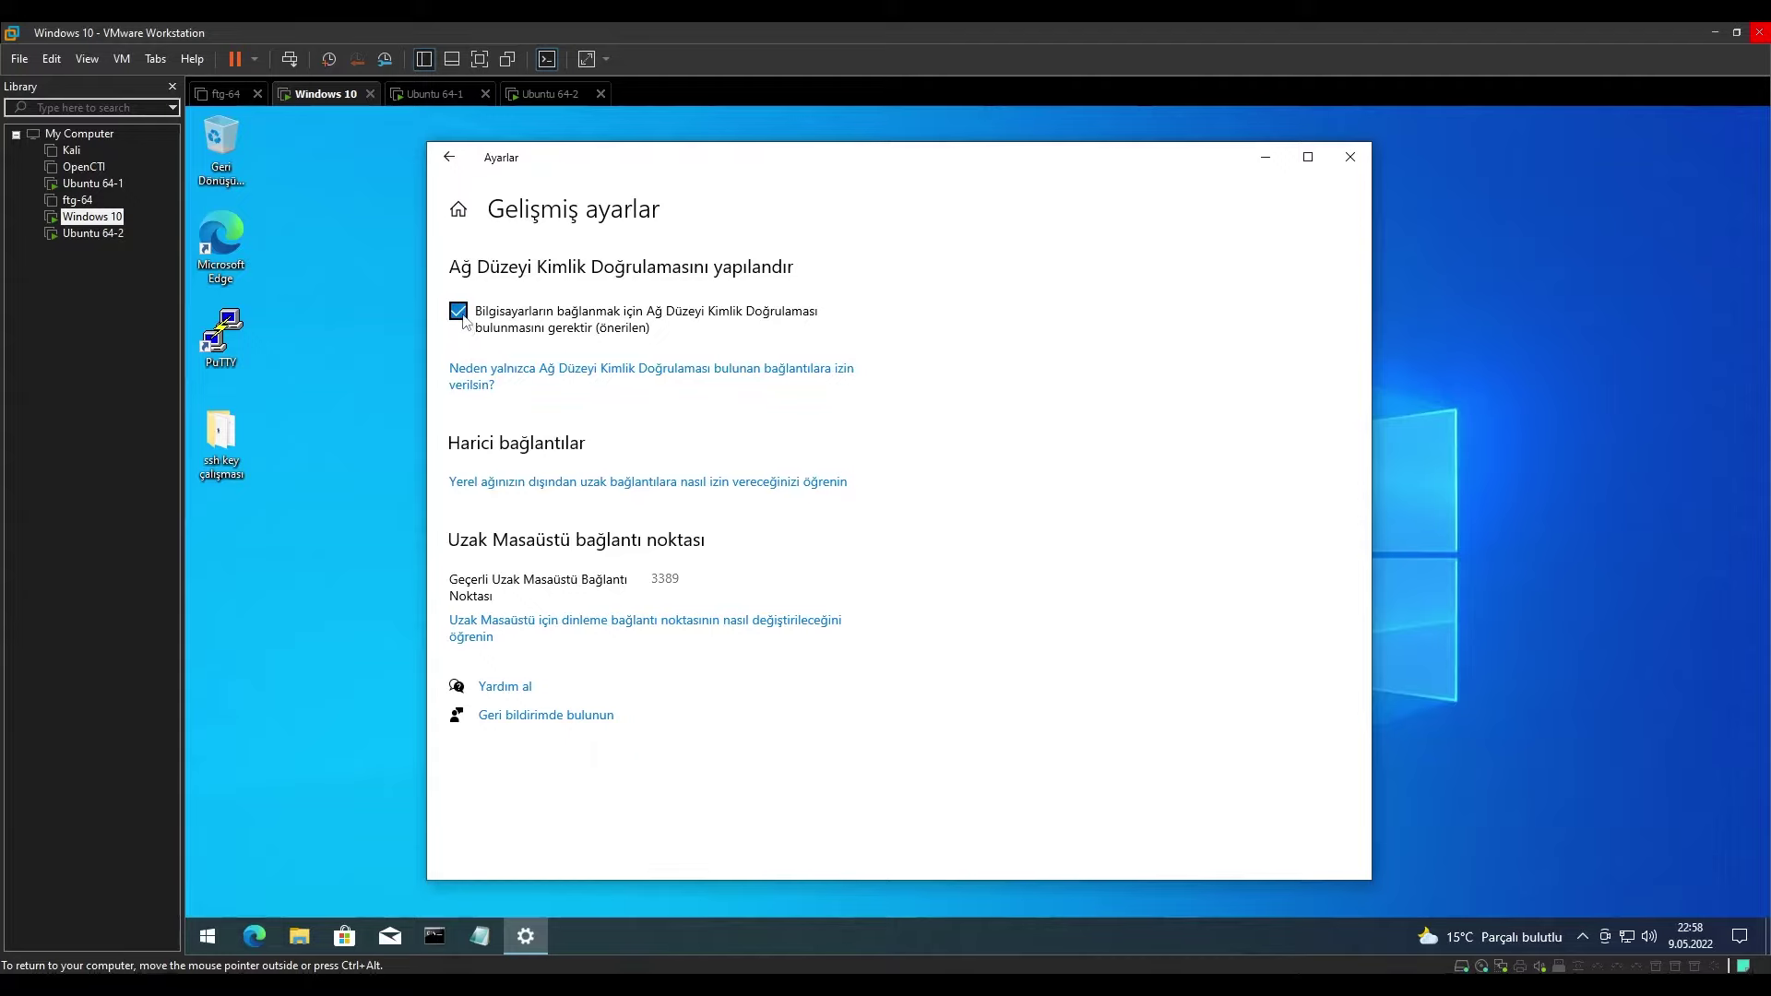
Uncheck the Network Level Authentication requirement, accept the 'Yine de ilerle' warning, and go back.
click(459, 312)
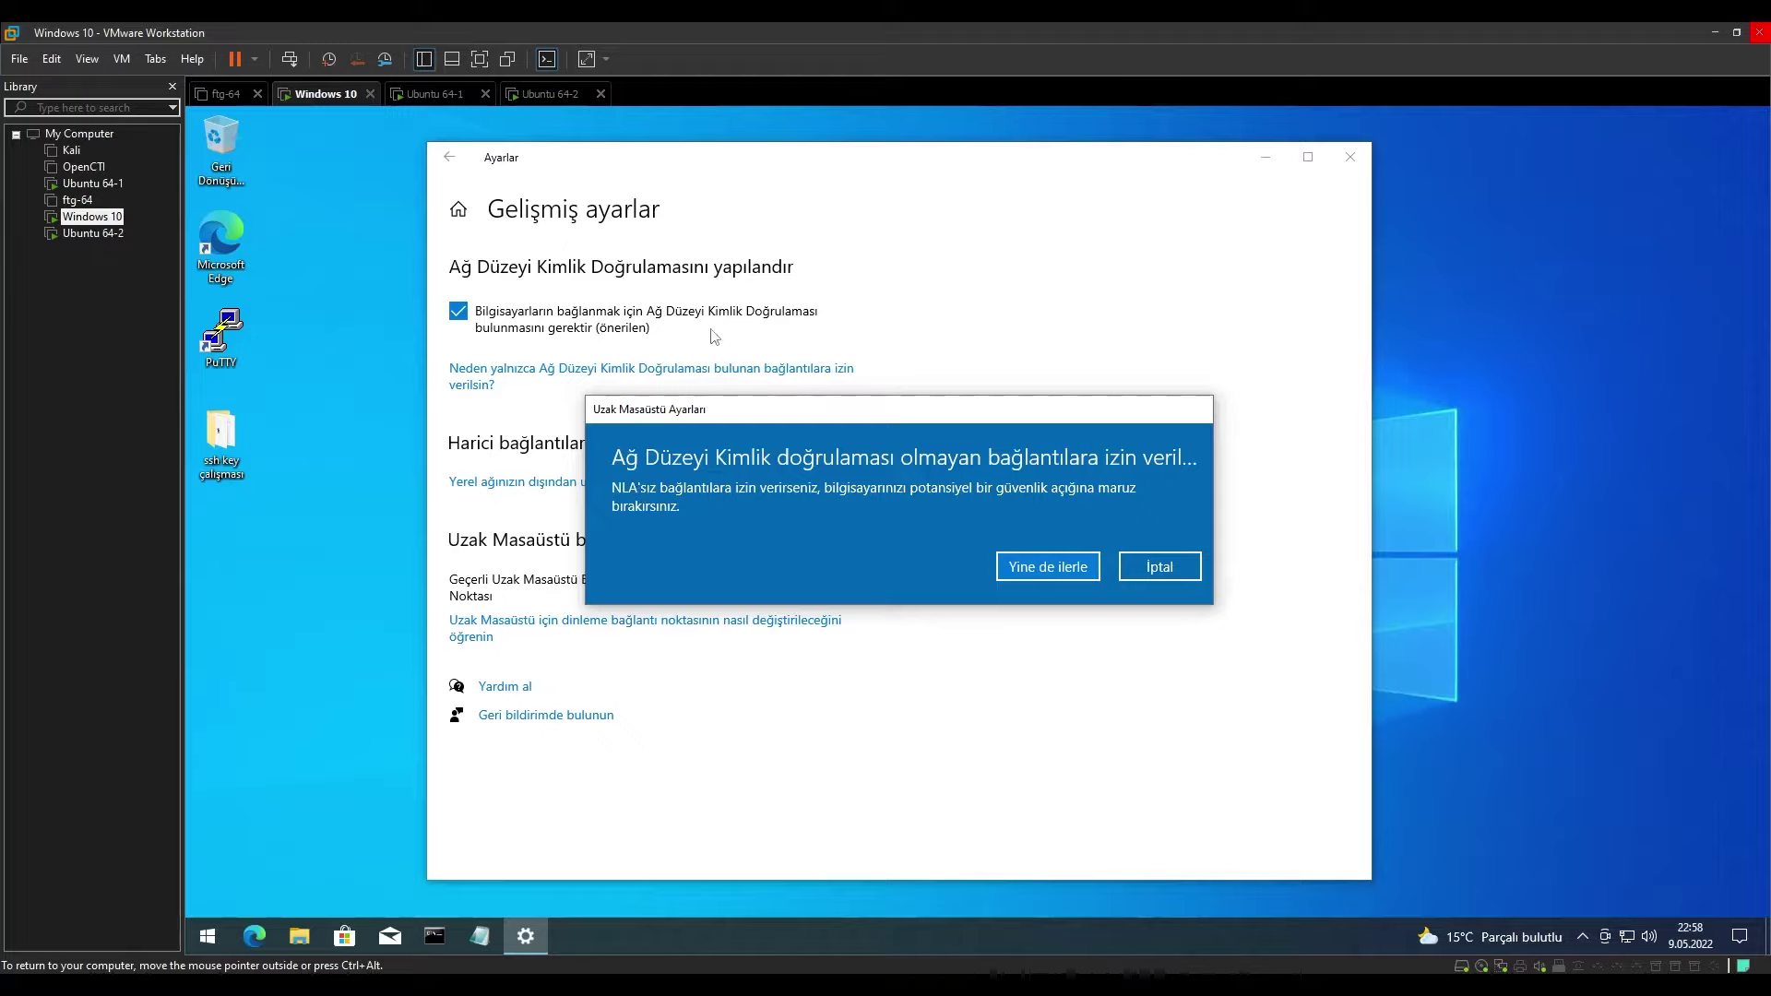
click(1065, 569)
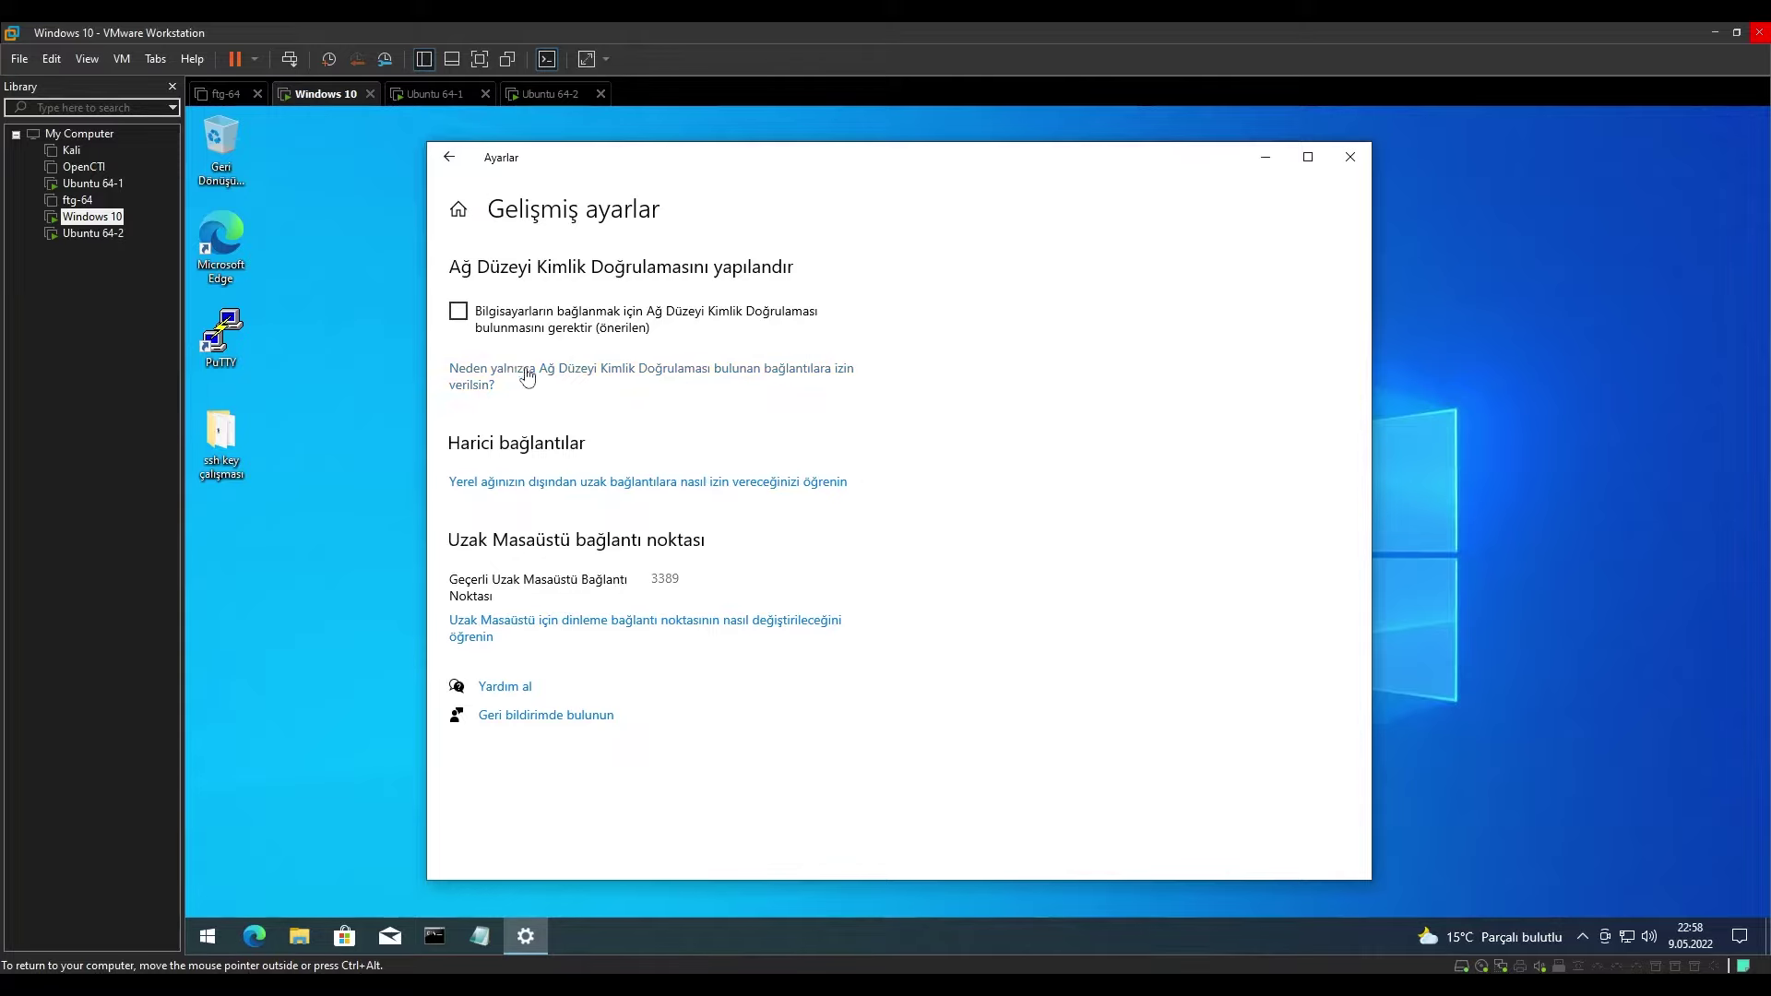
click(462, 163)
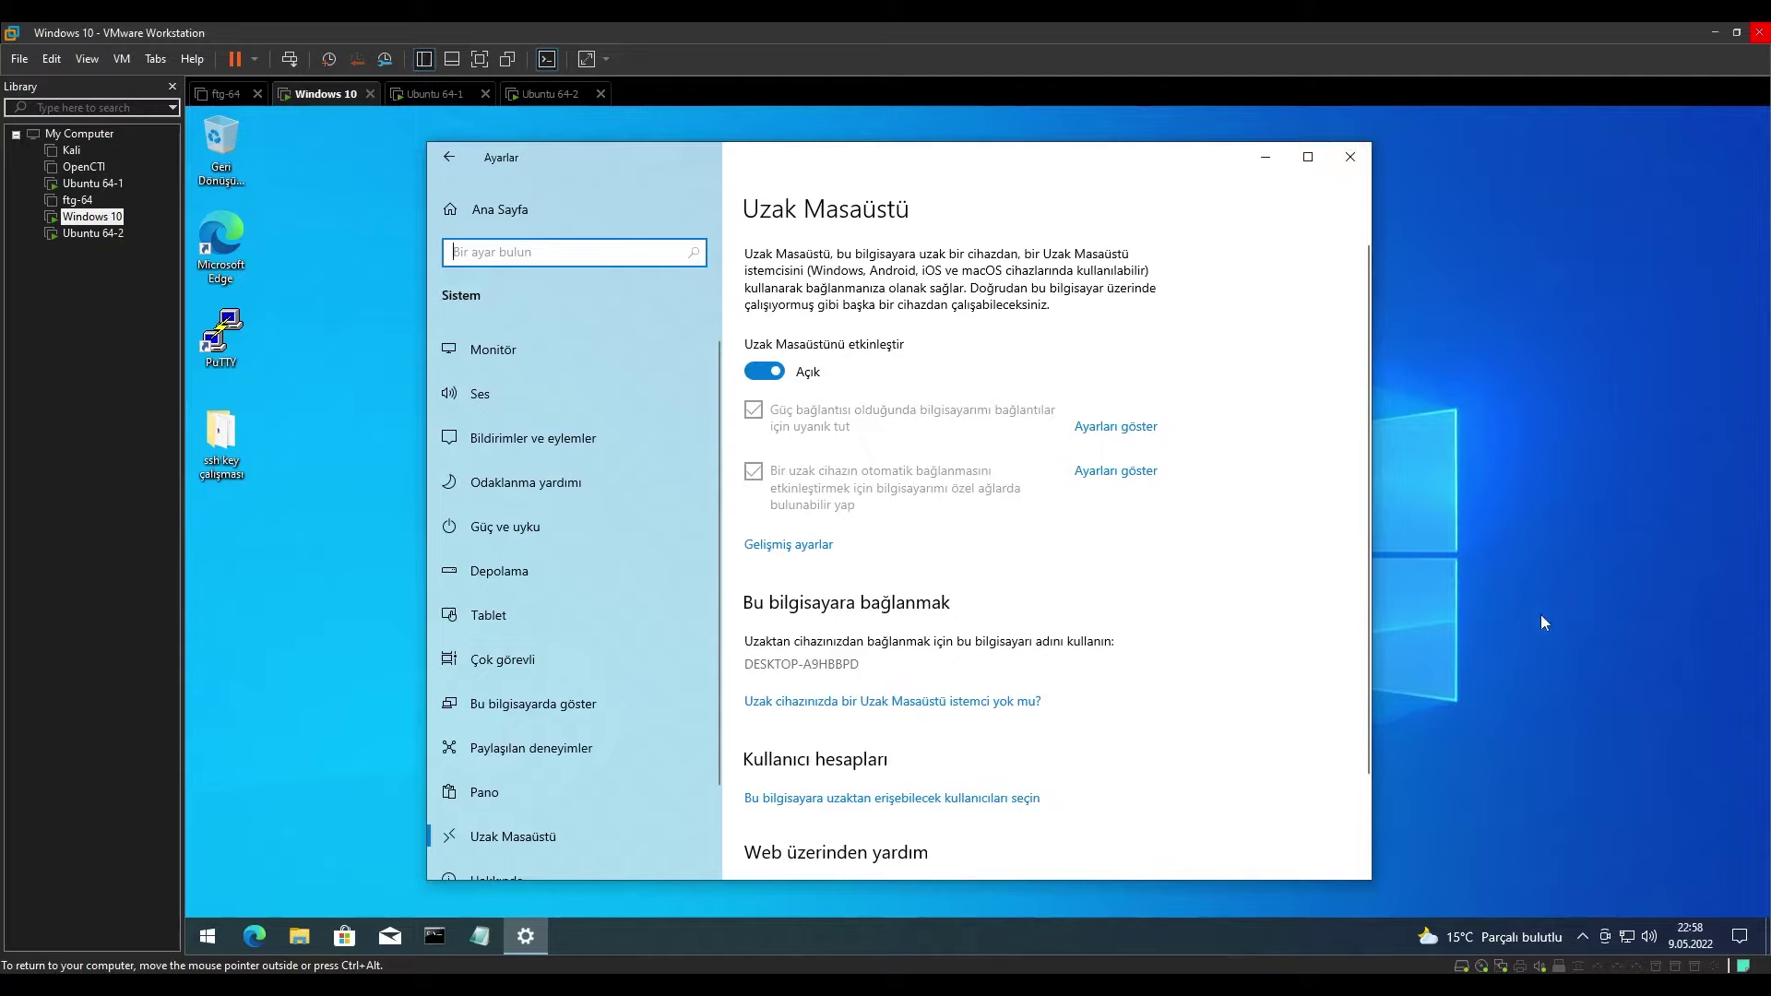
Open Ethernet0's connection details and pick out its IPv4 address 192.168.31.175.
right_click(1625, 933)
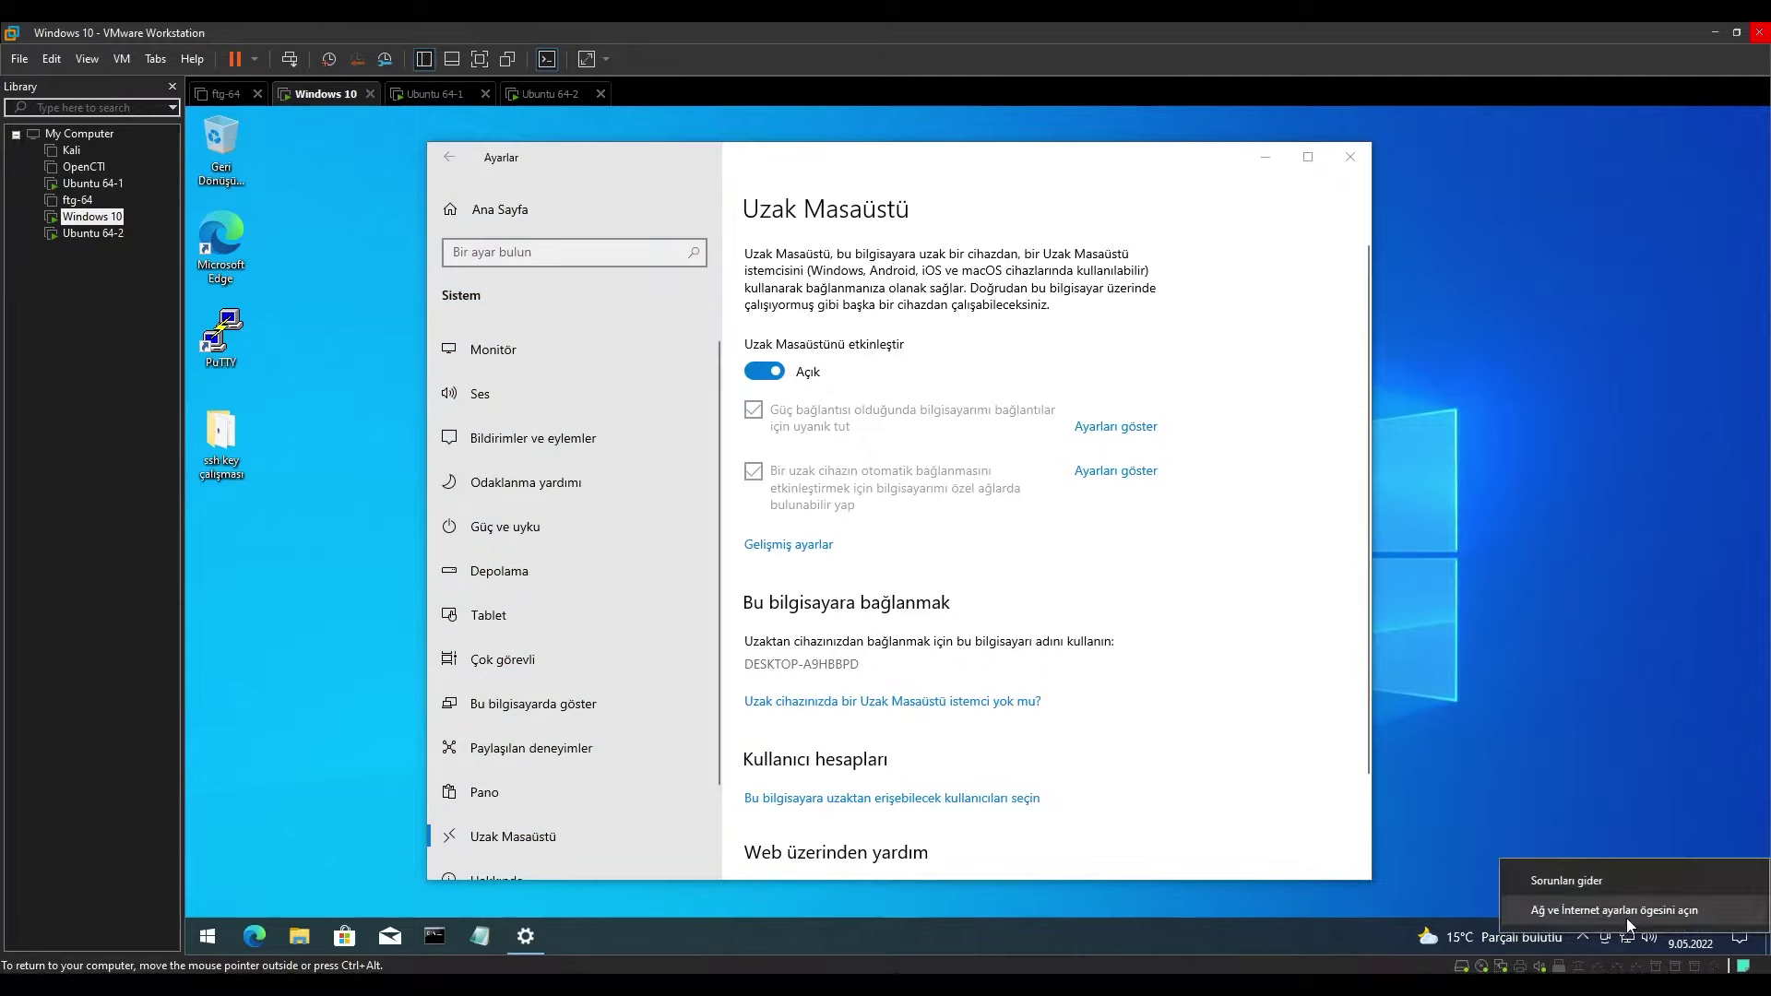
click(1627, 917)
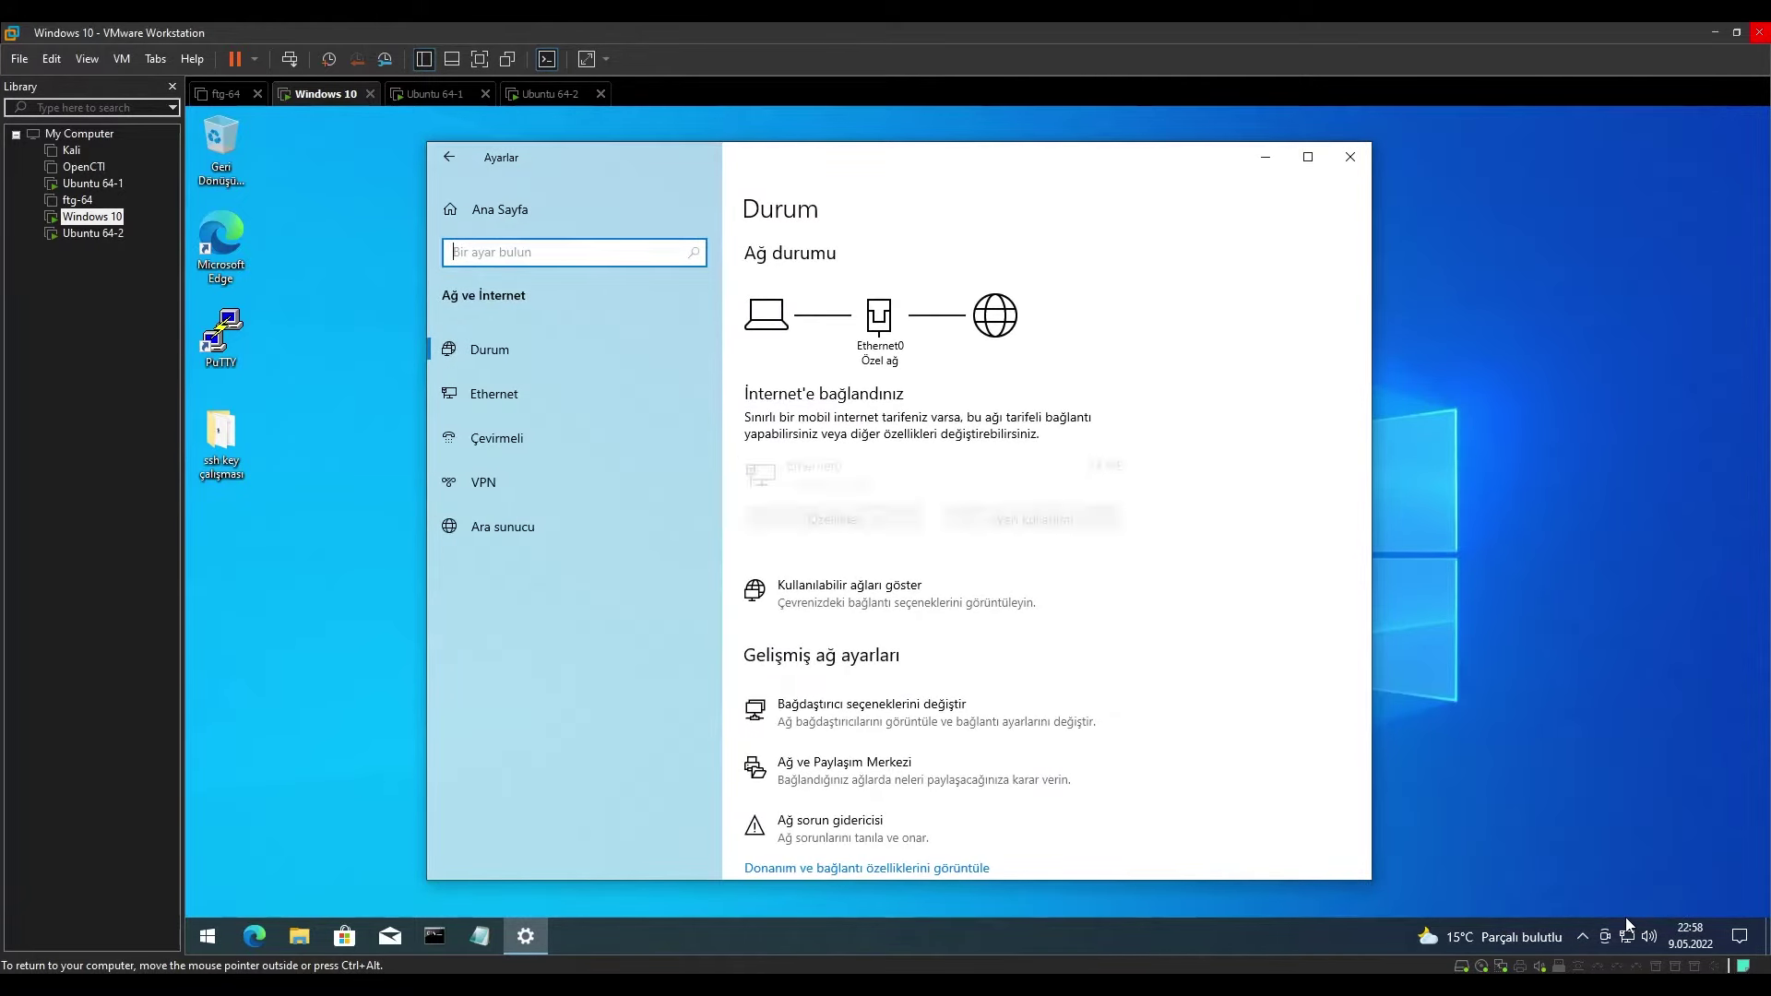
click(883, 729)
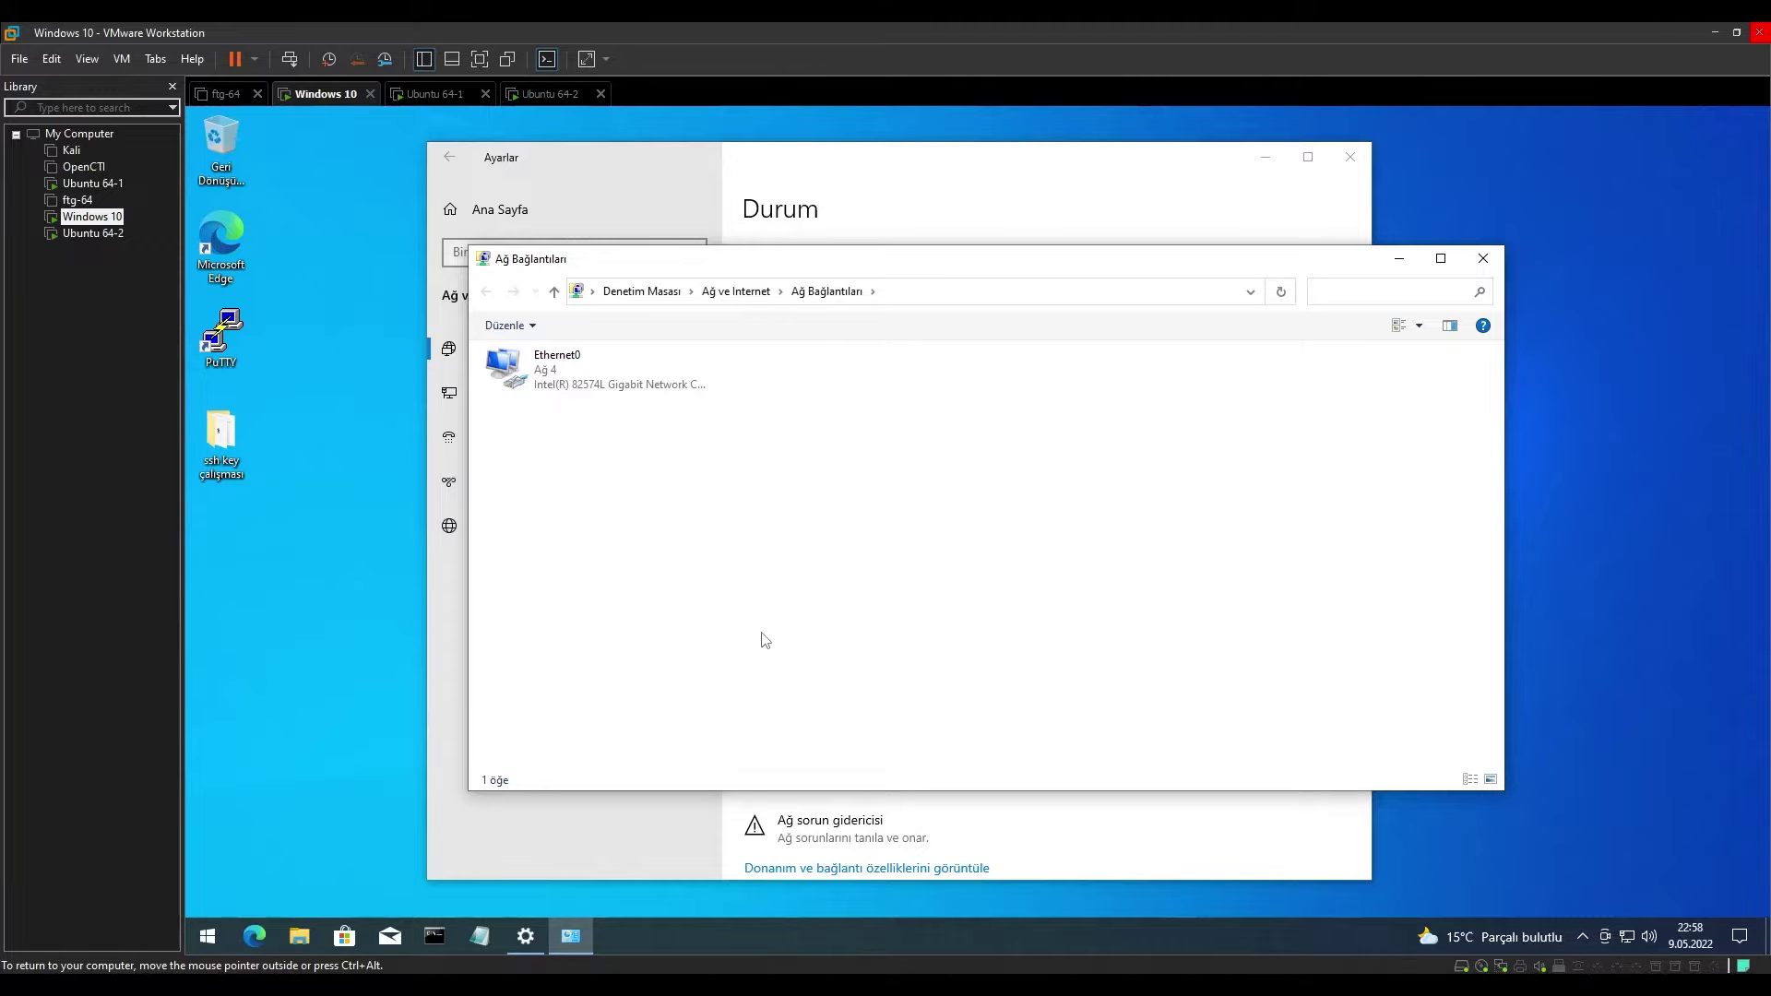
double_click(590, 378)
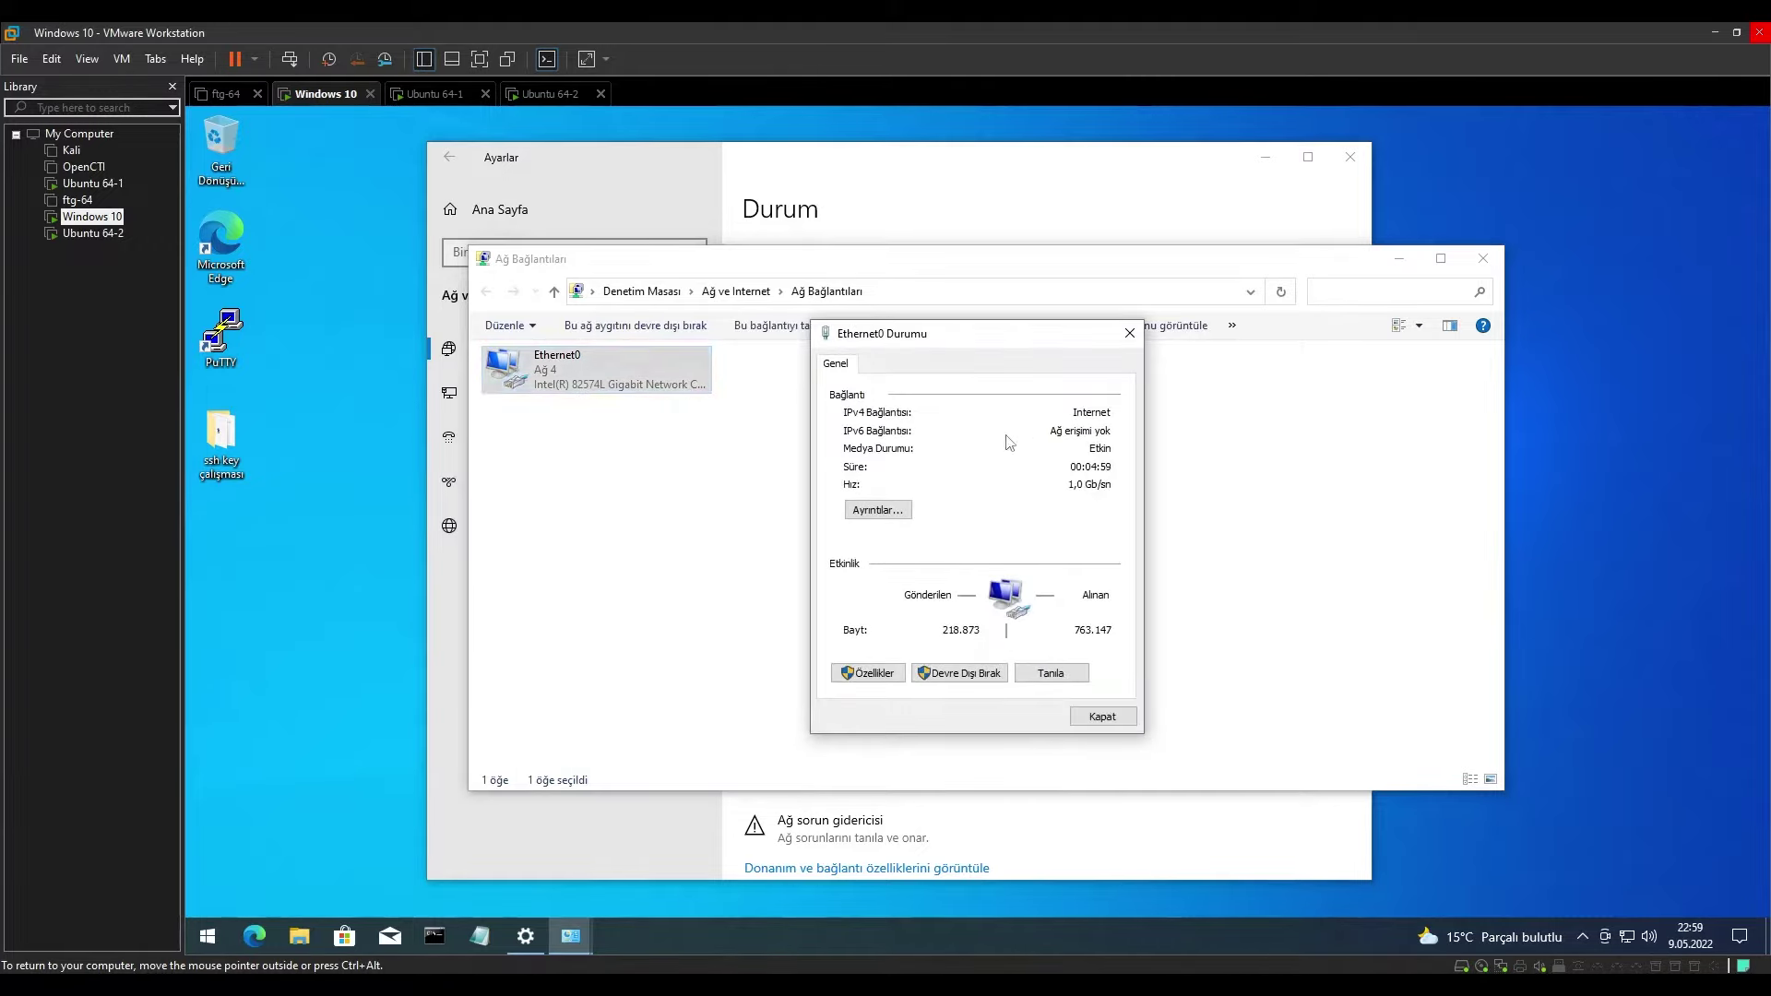
click(878, 510)
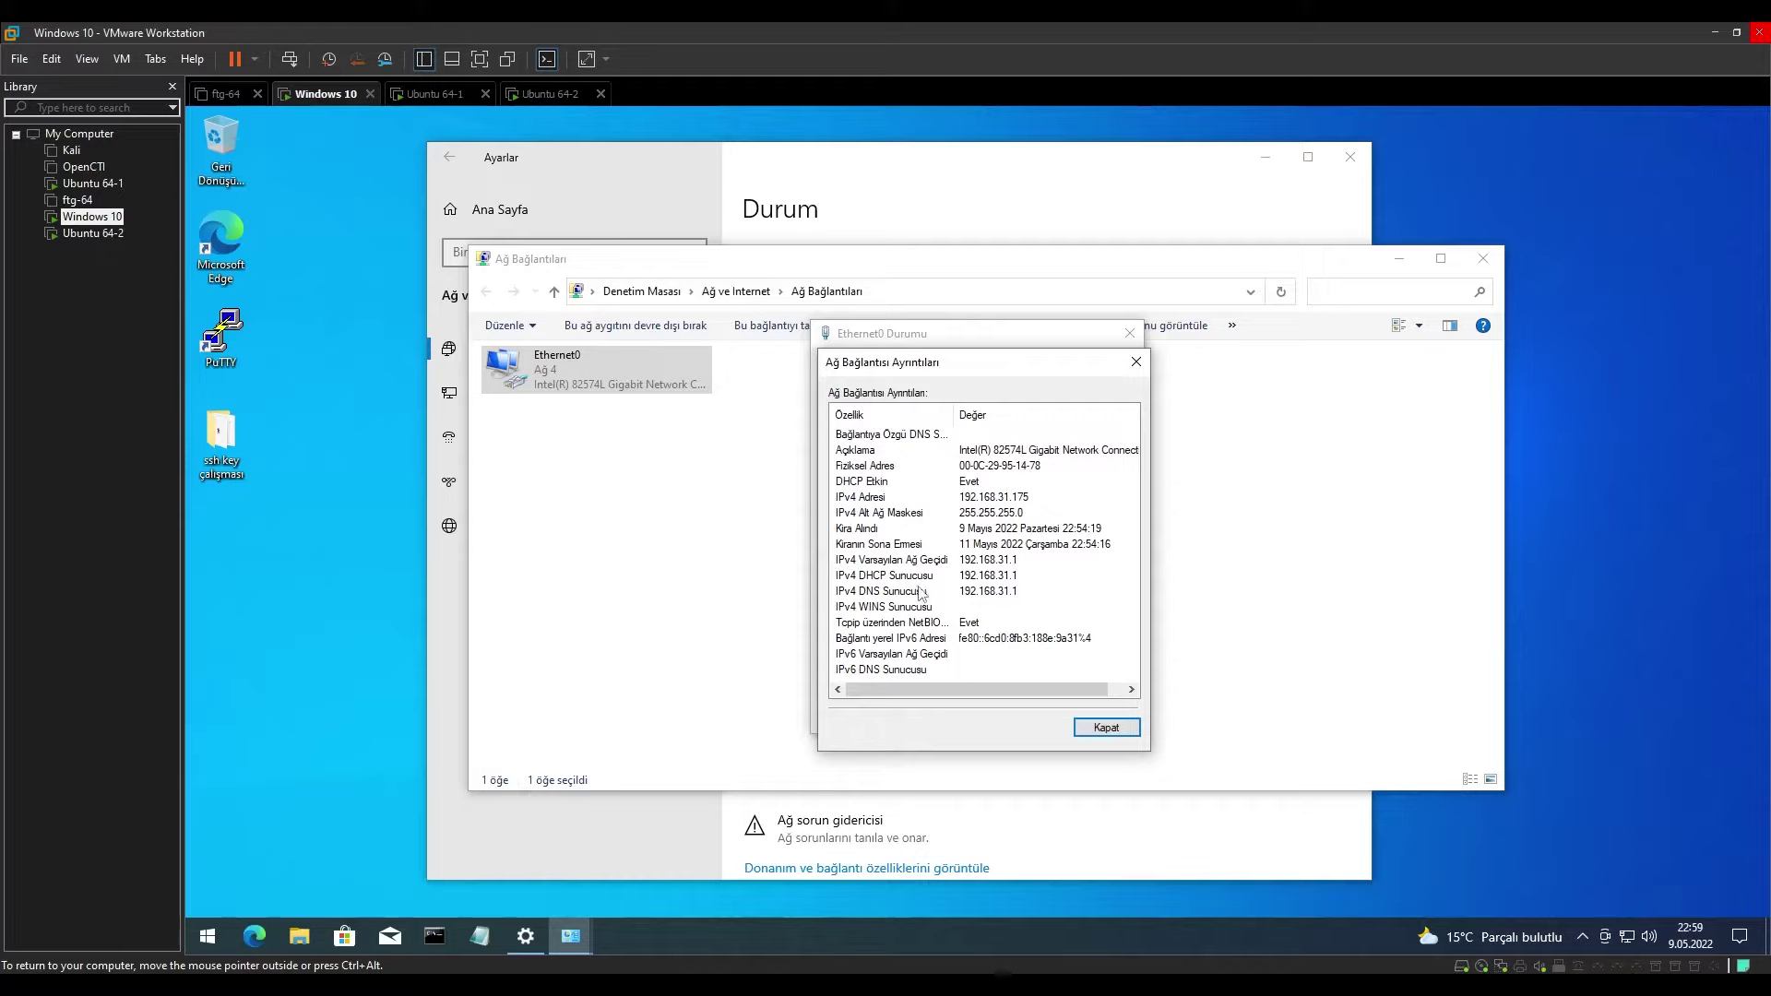
click(964, 498)
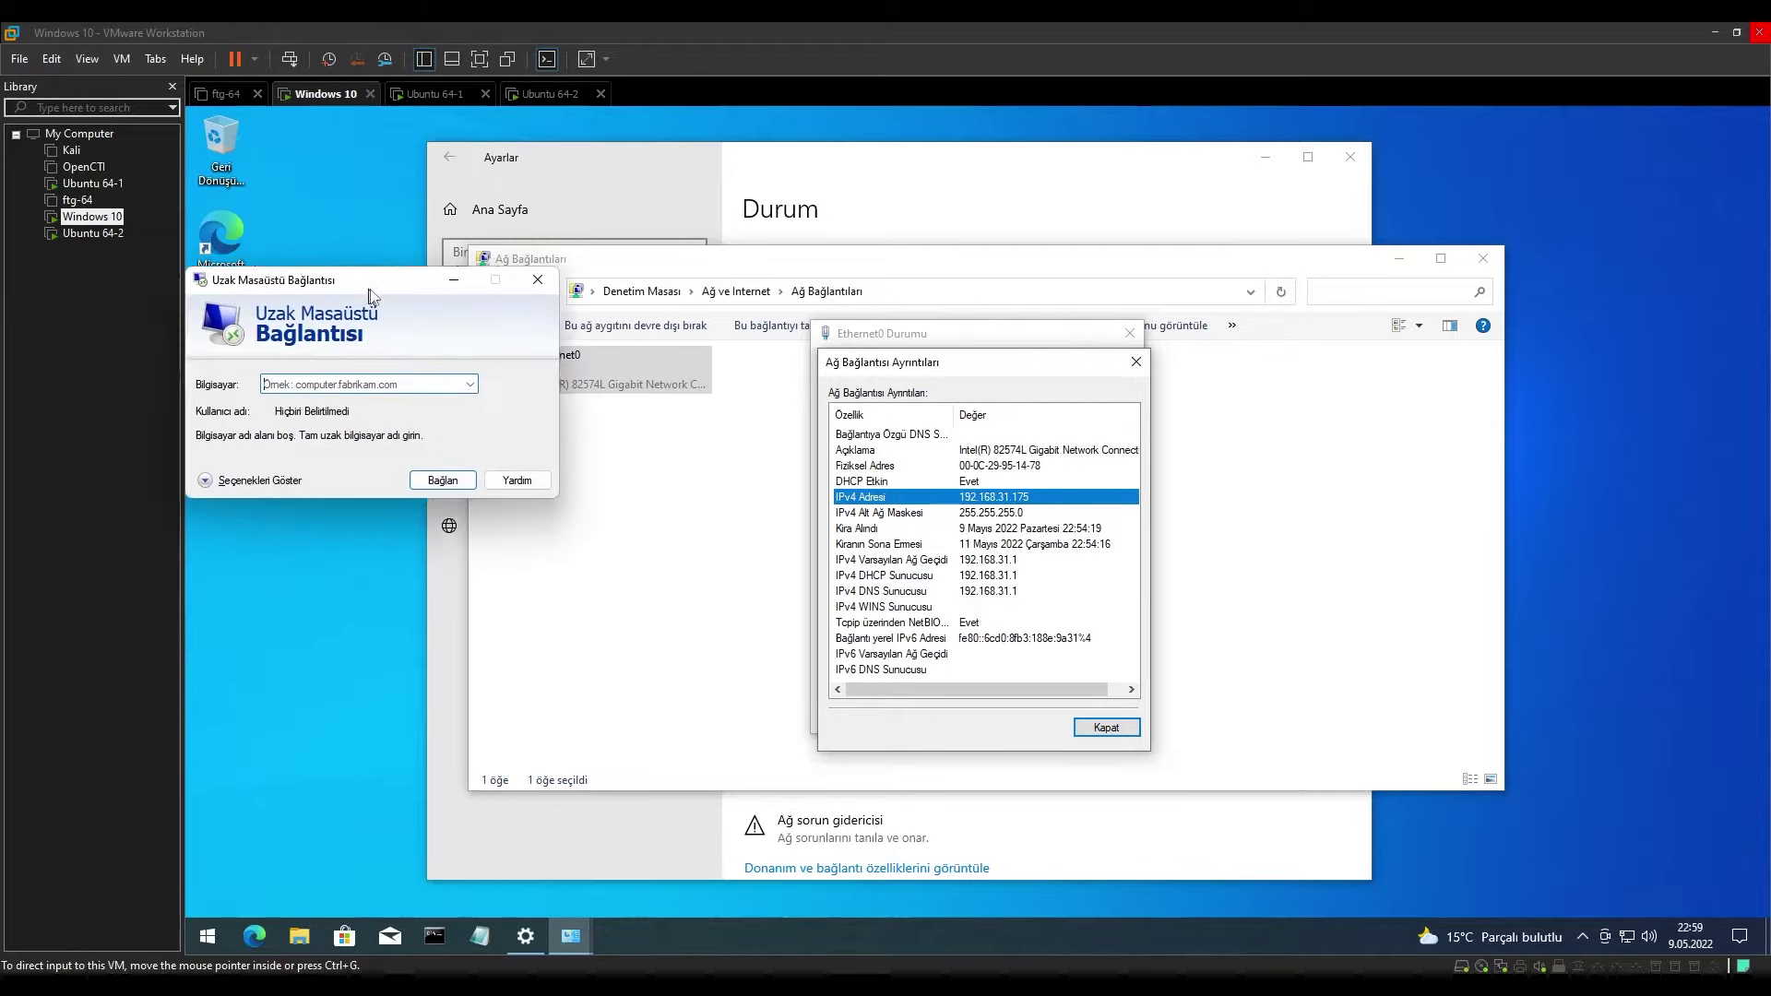
Move Remote Desktop Connection lower and enter 192.168.31.175 as the computer.
drag(362, 287, 250, 501)
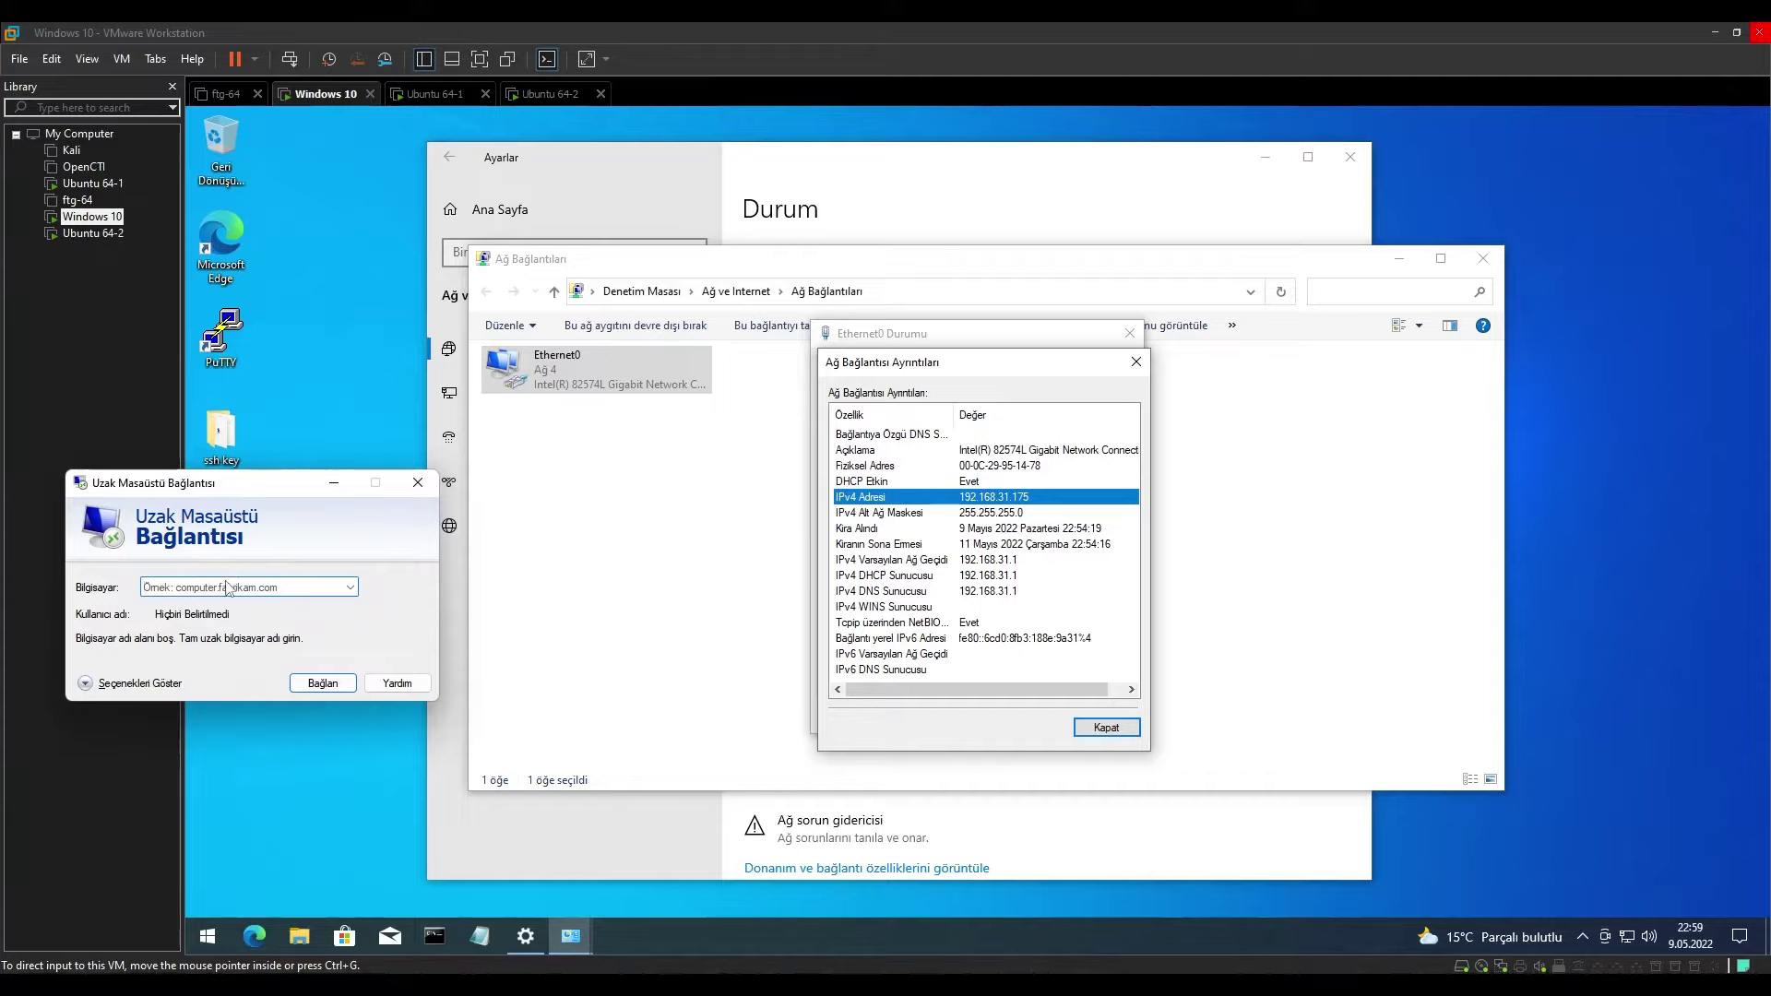
text(192.168.31.)
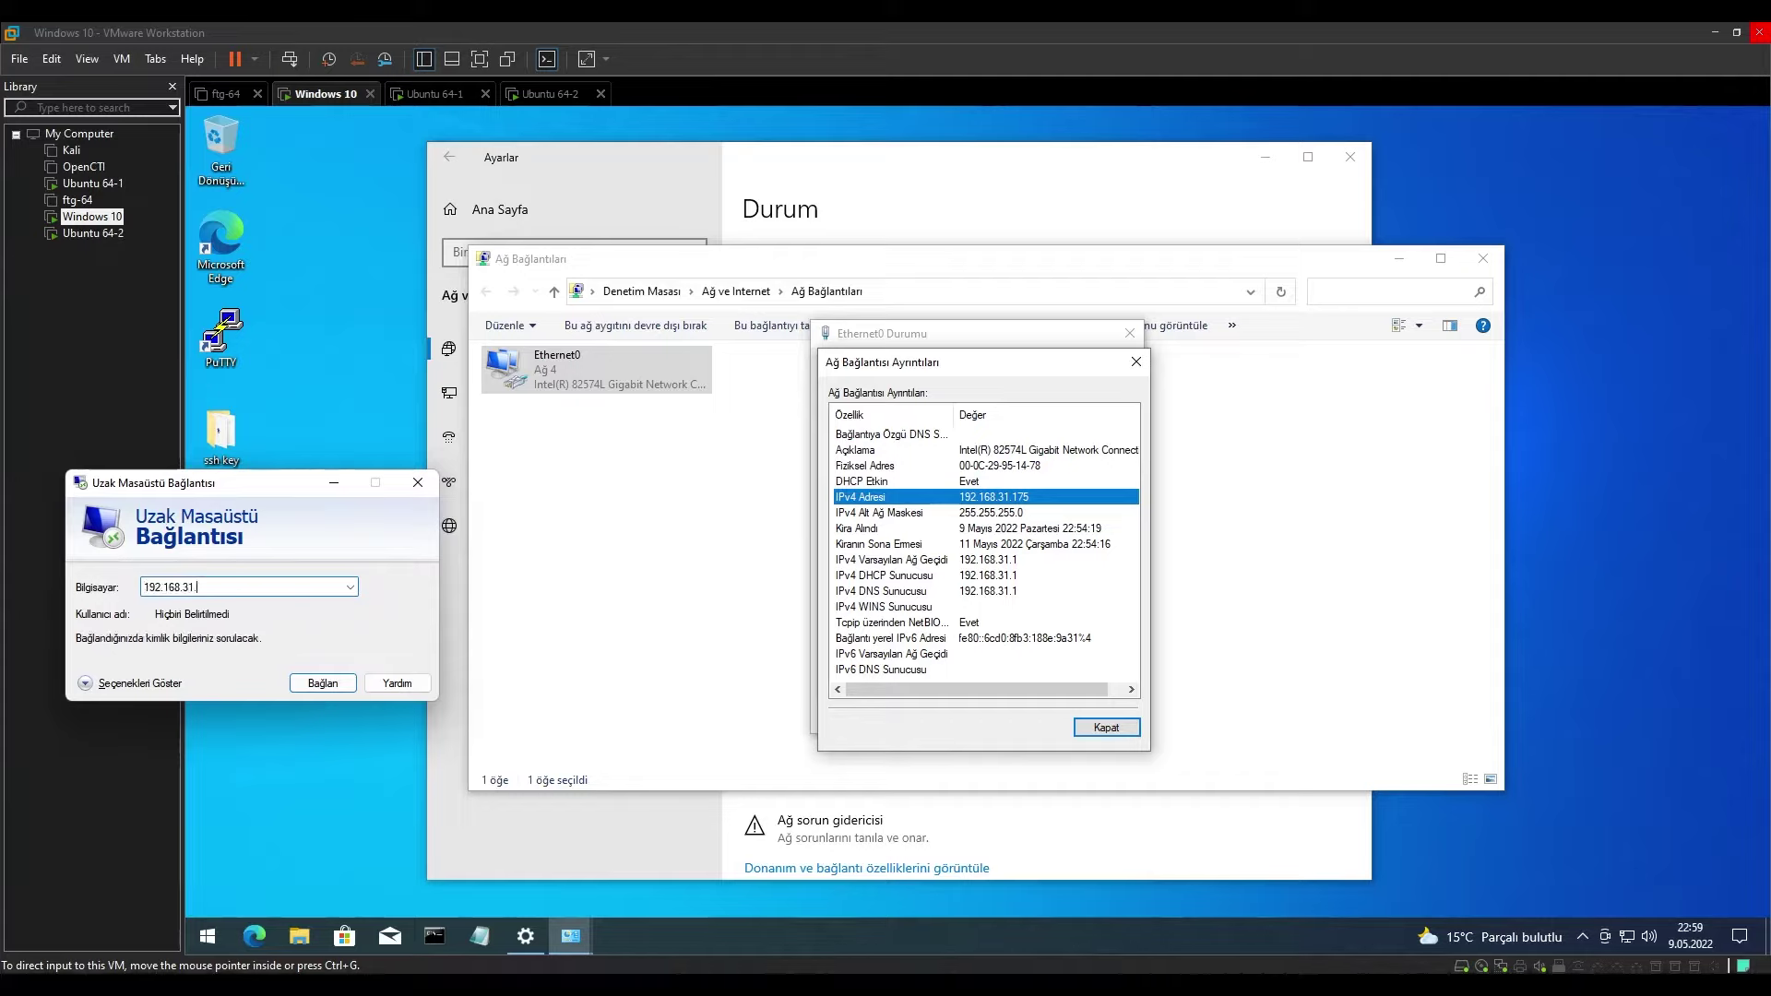
text(175)
Start connecting to 192.168.31.175 and choose to sign in with a different account.
click(322, 682)
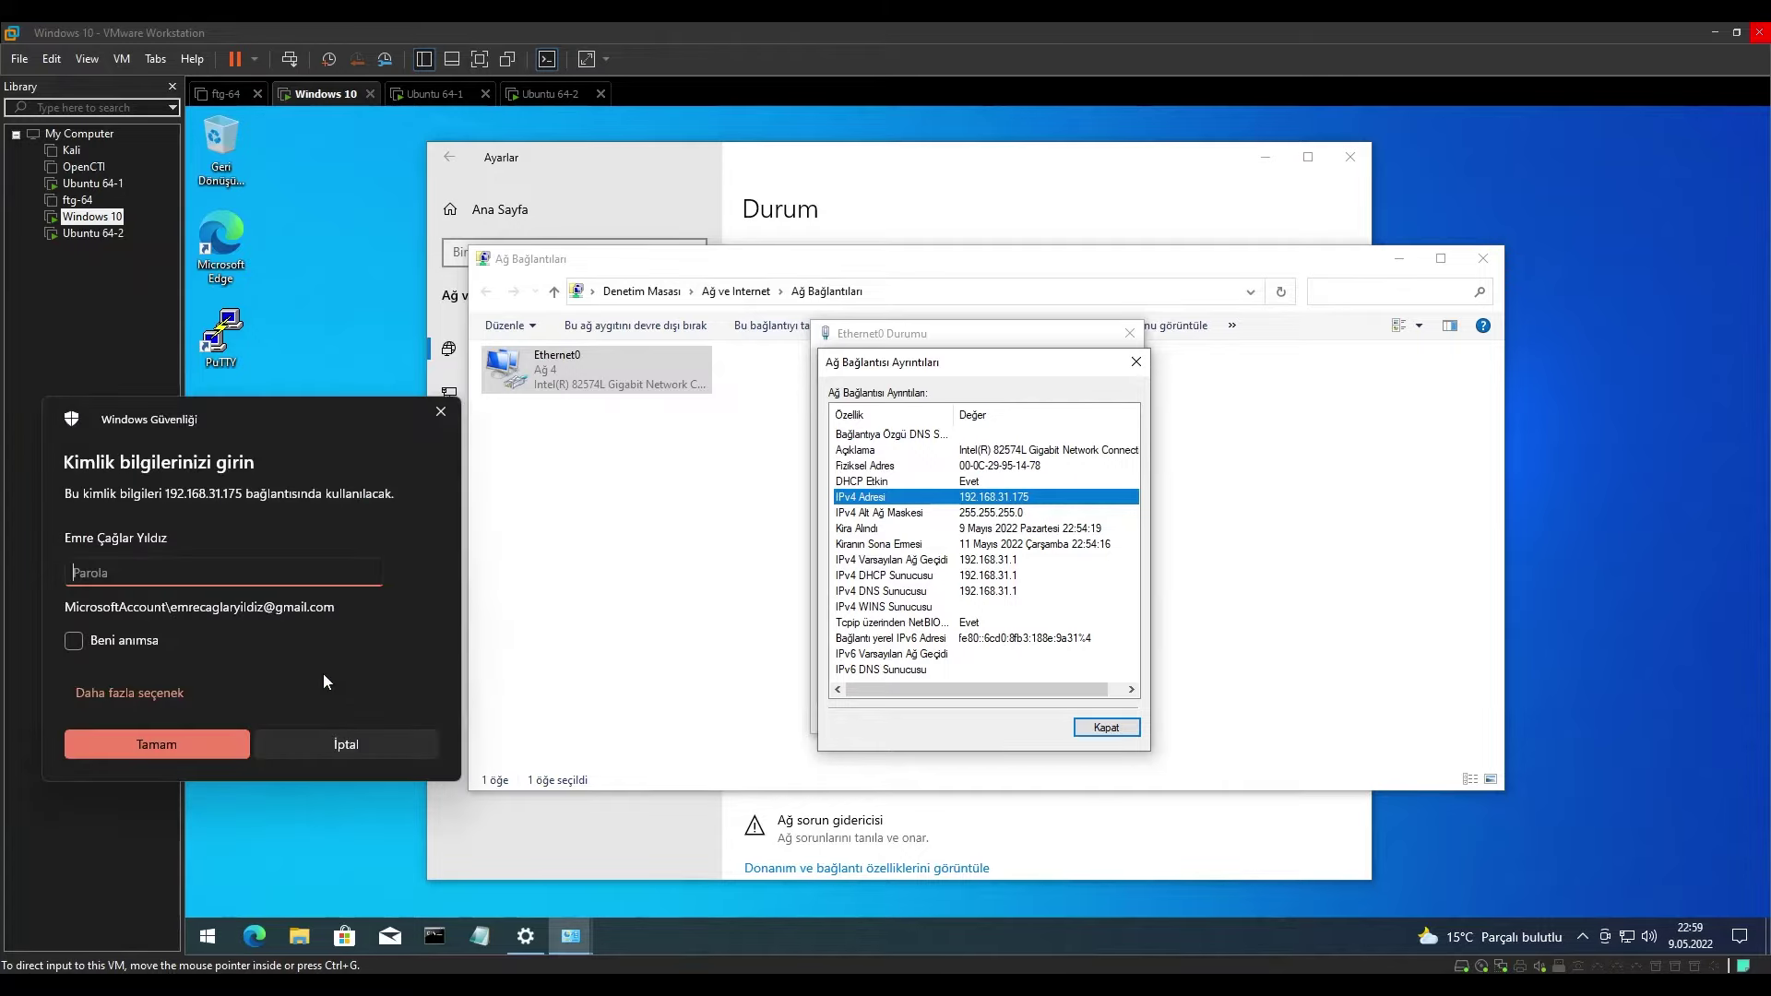
drag(175, 418, 488, 297)
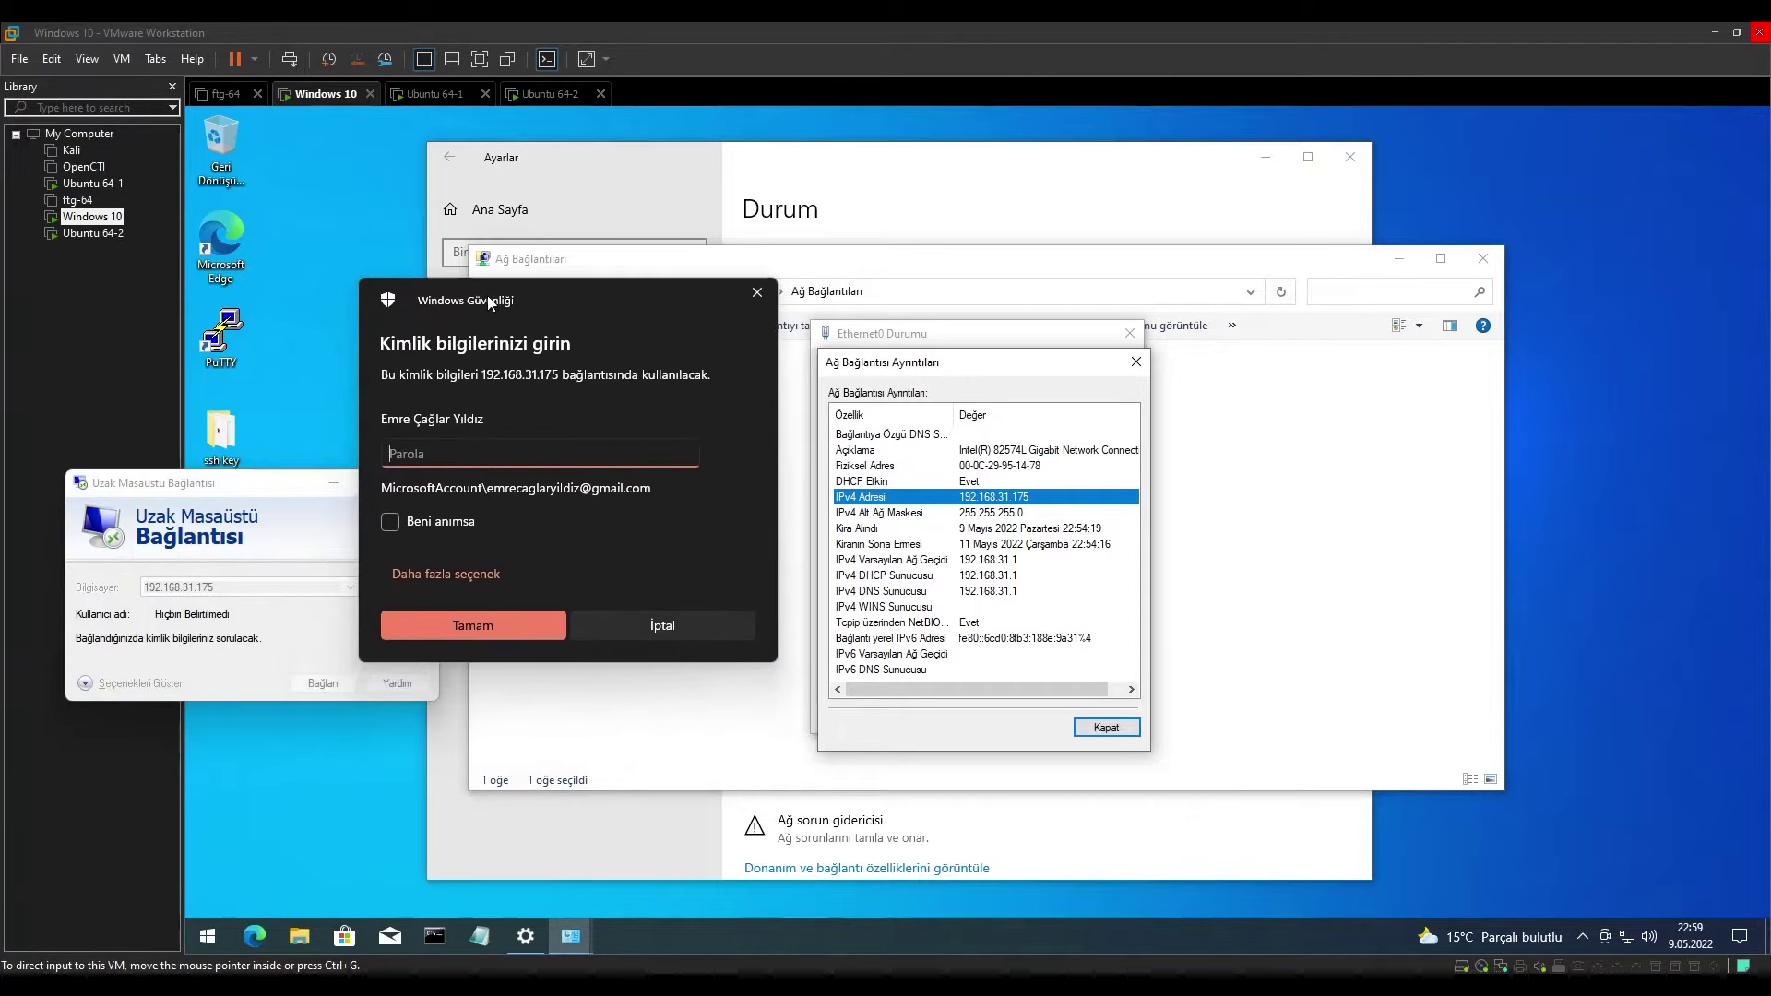
click(434, 574)
click(464, 676)
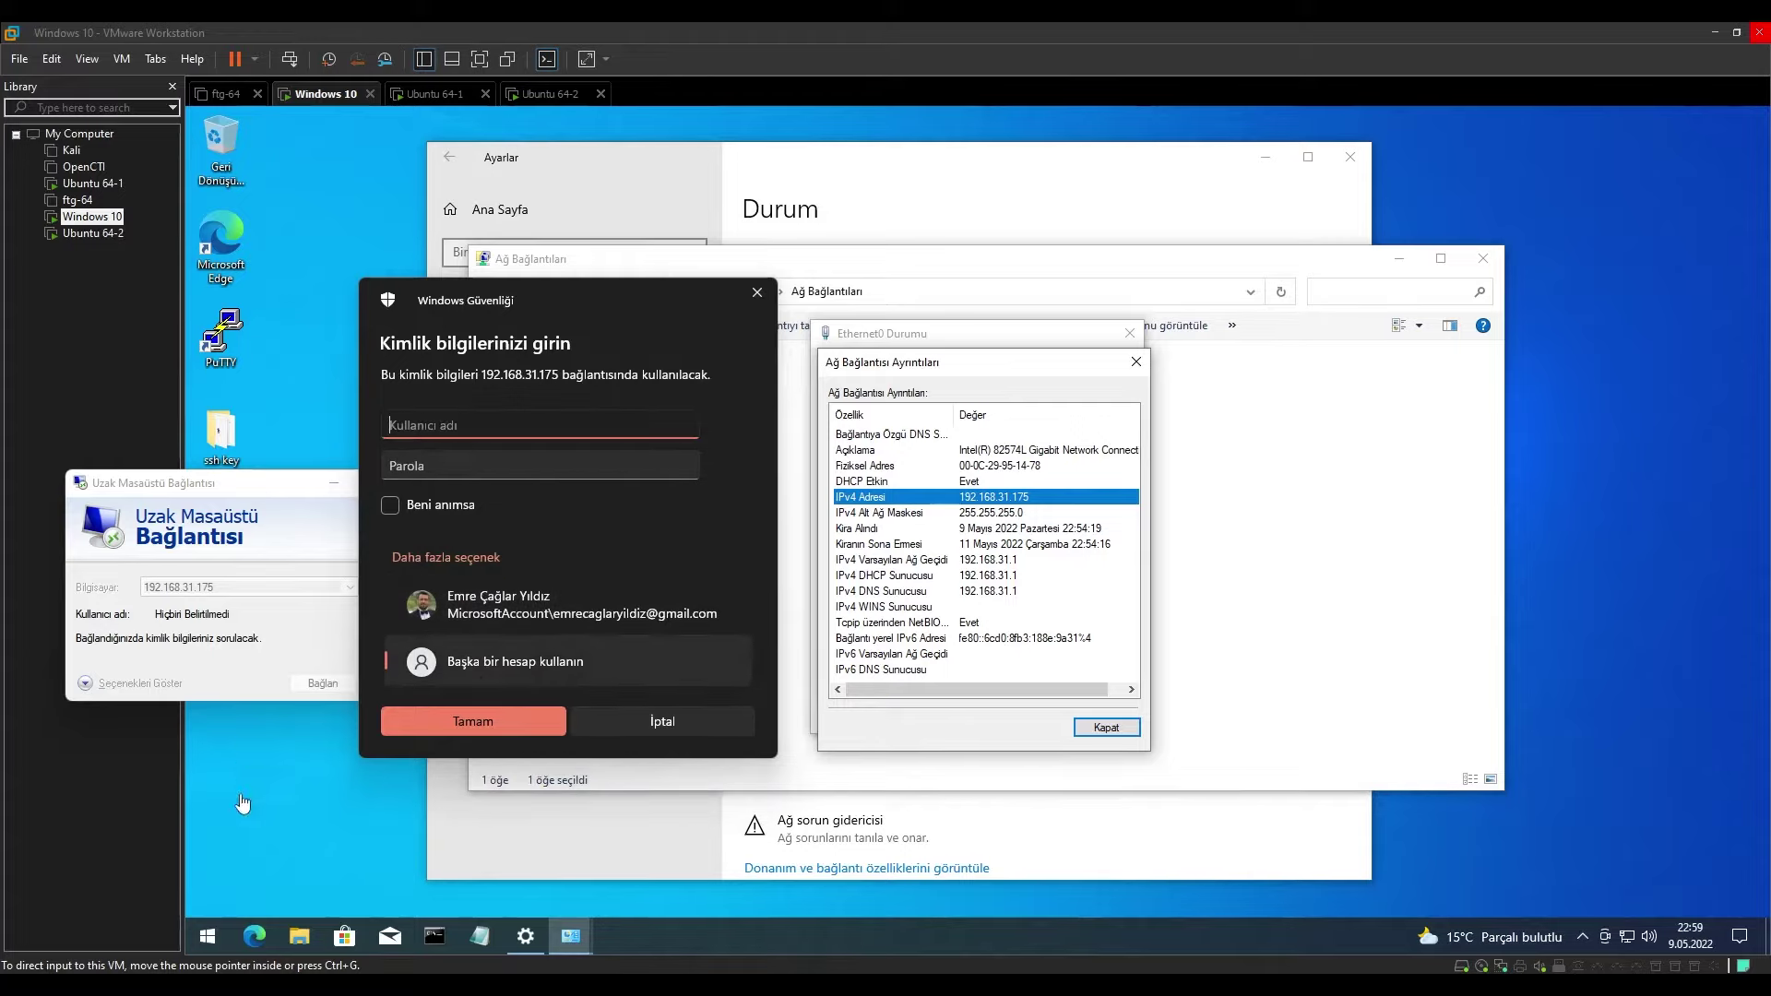
Look up the local account name, then enter that user name and its password.
click(208, 937)
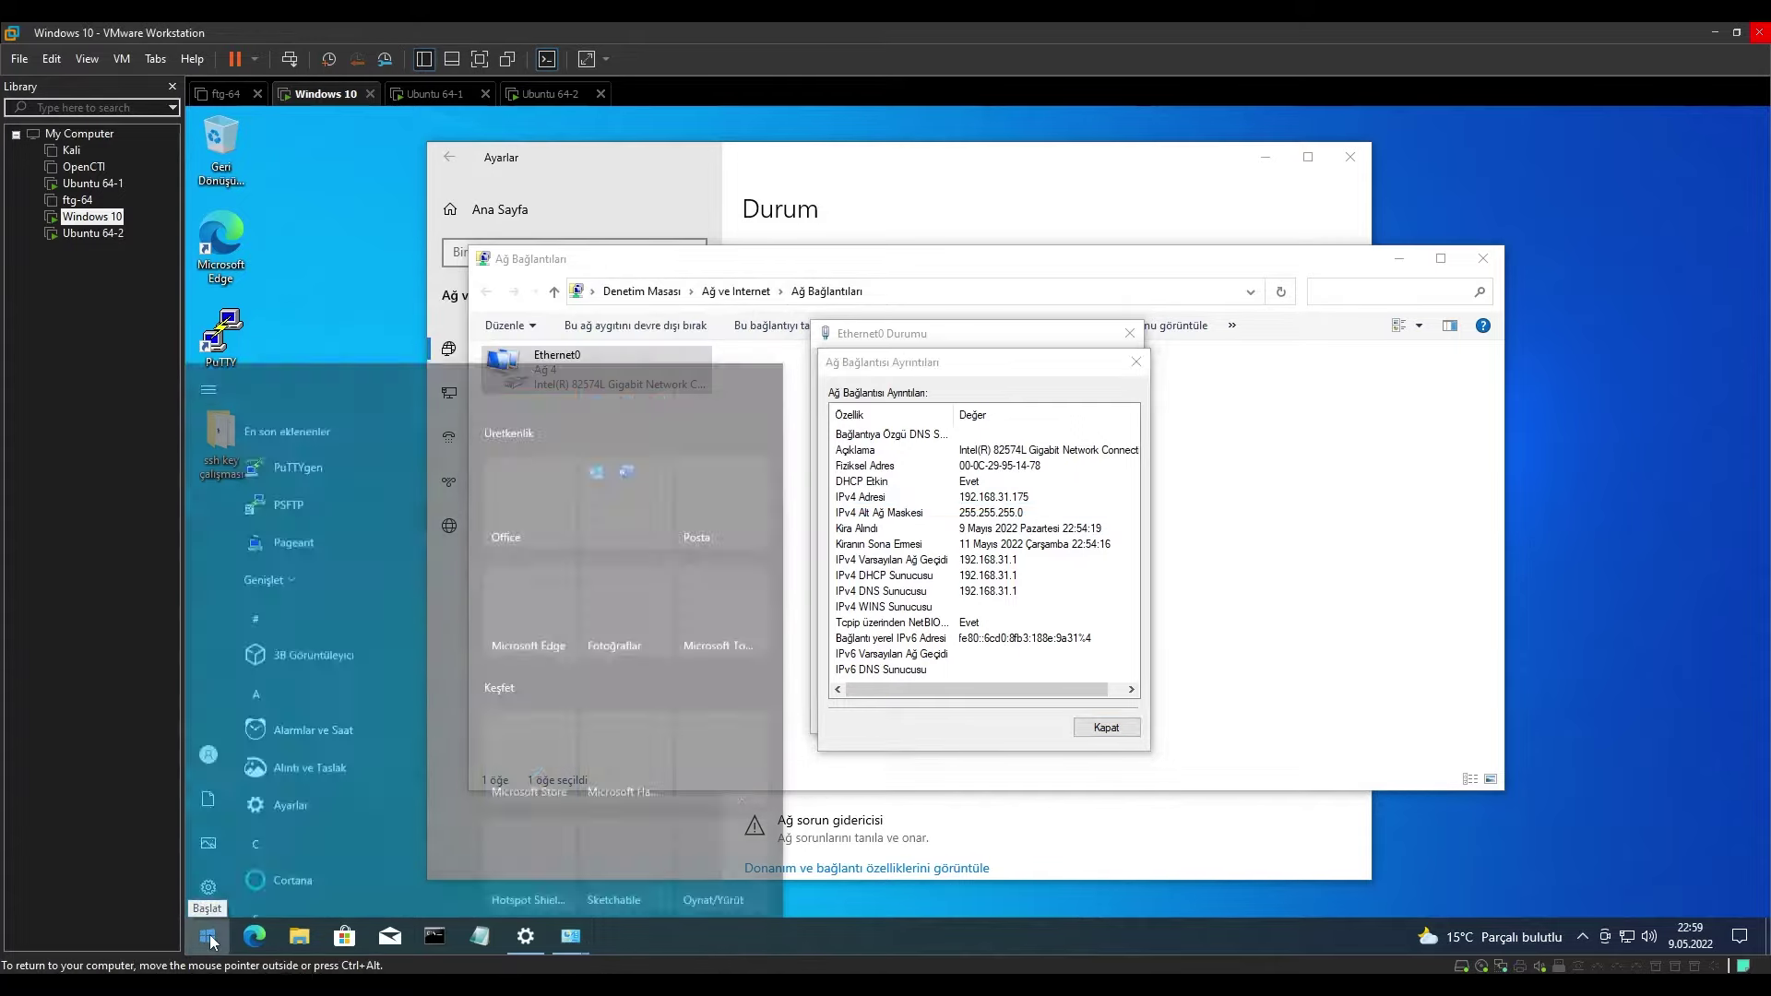
click(218, 721)
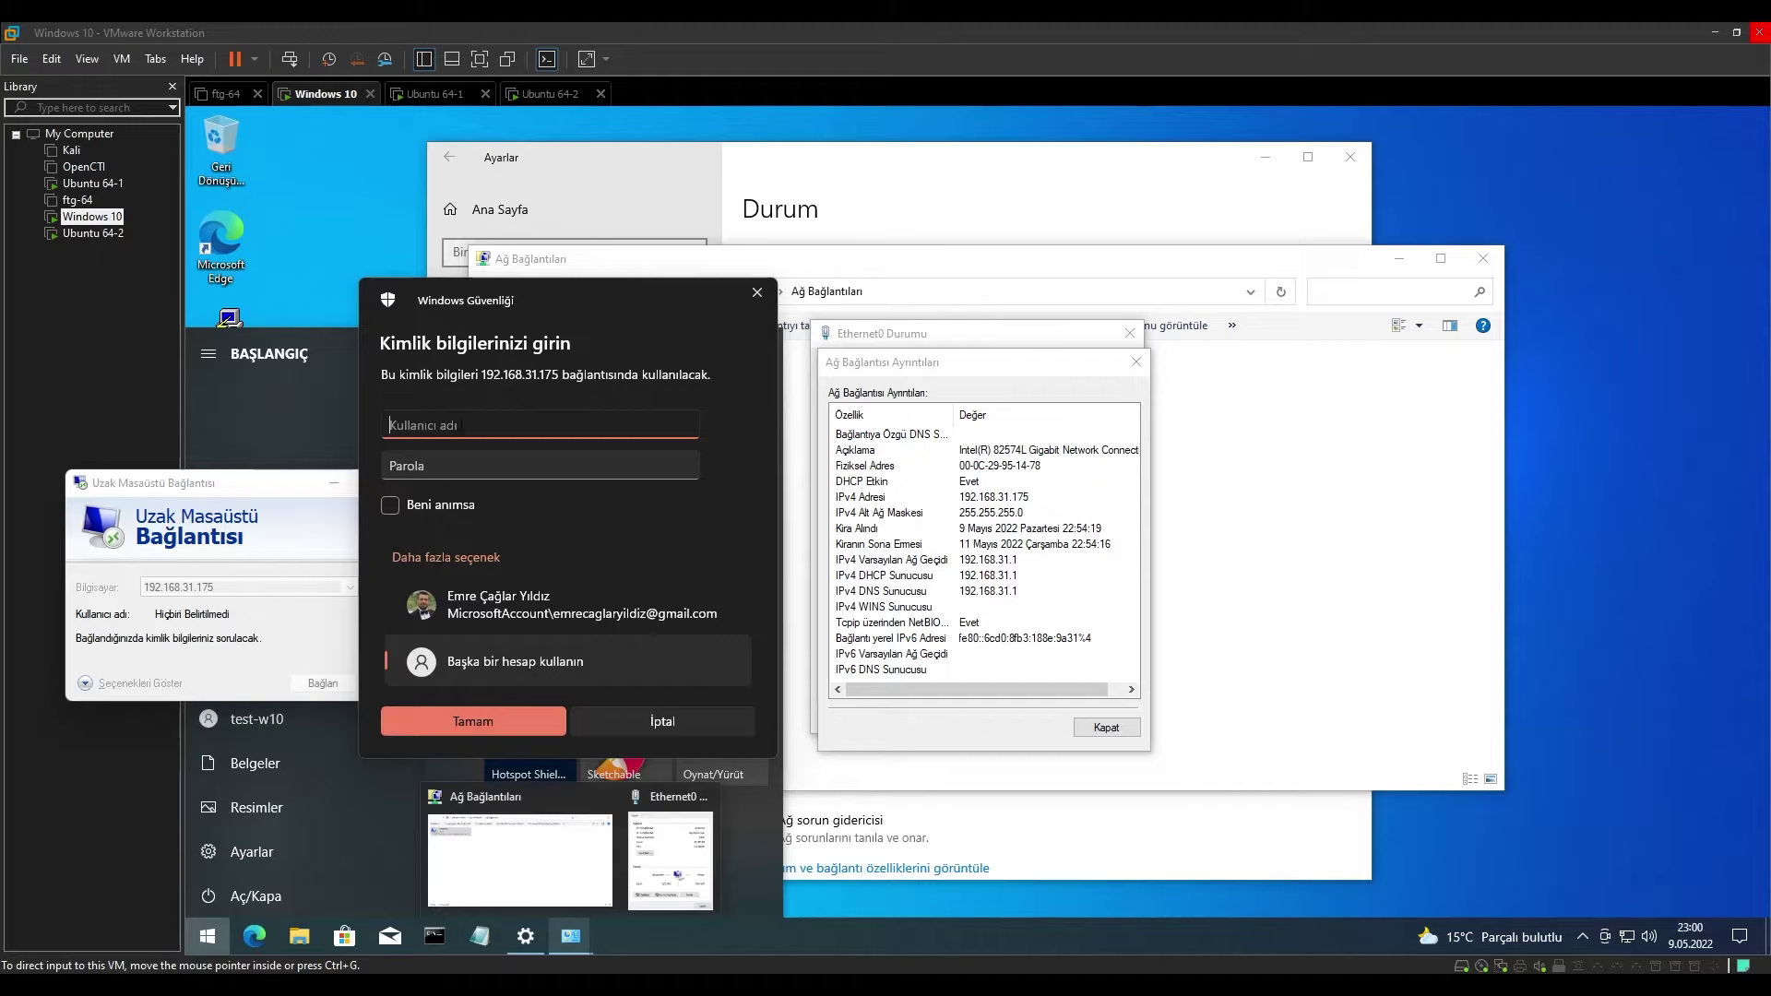
text(test-w10)
key(Tab)
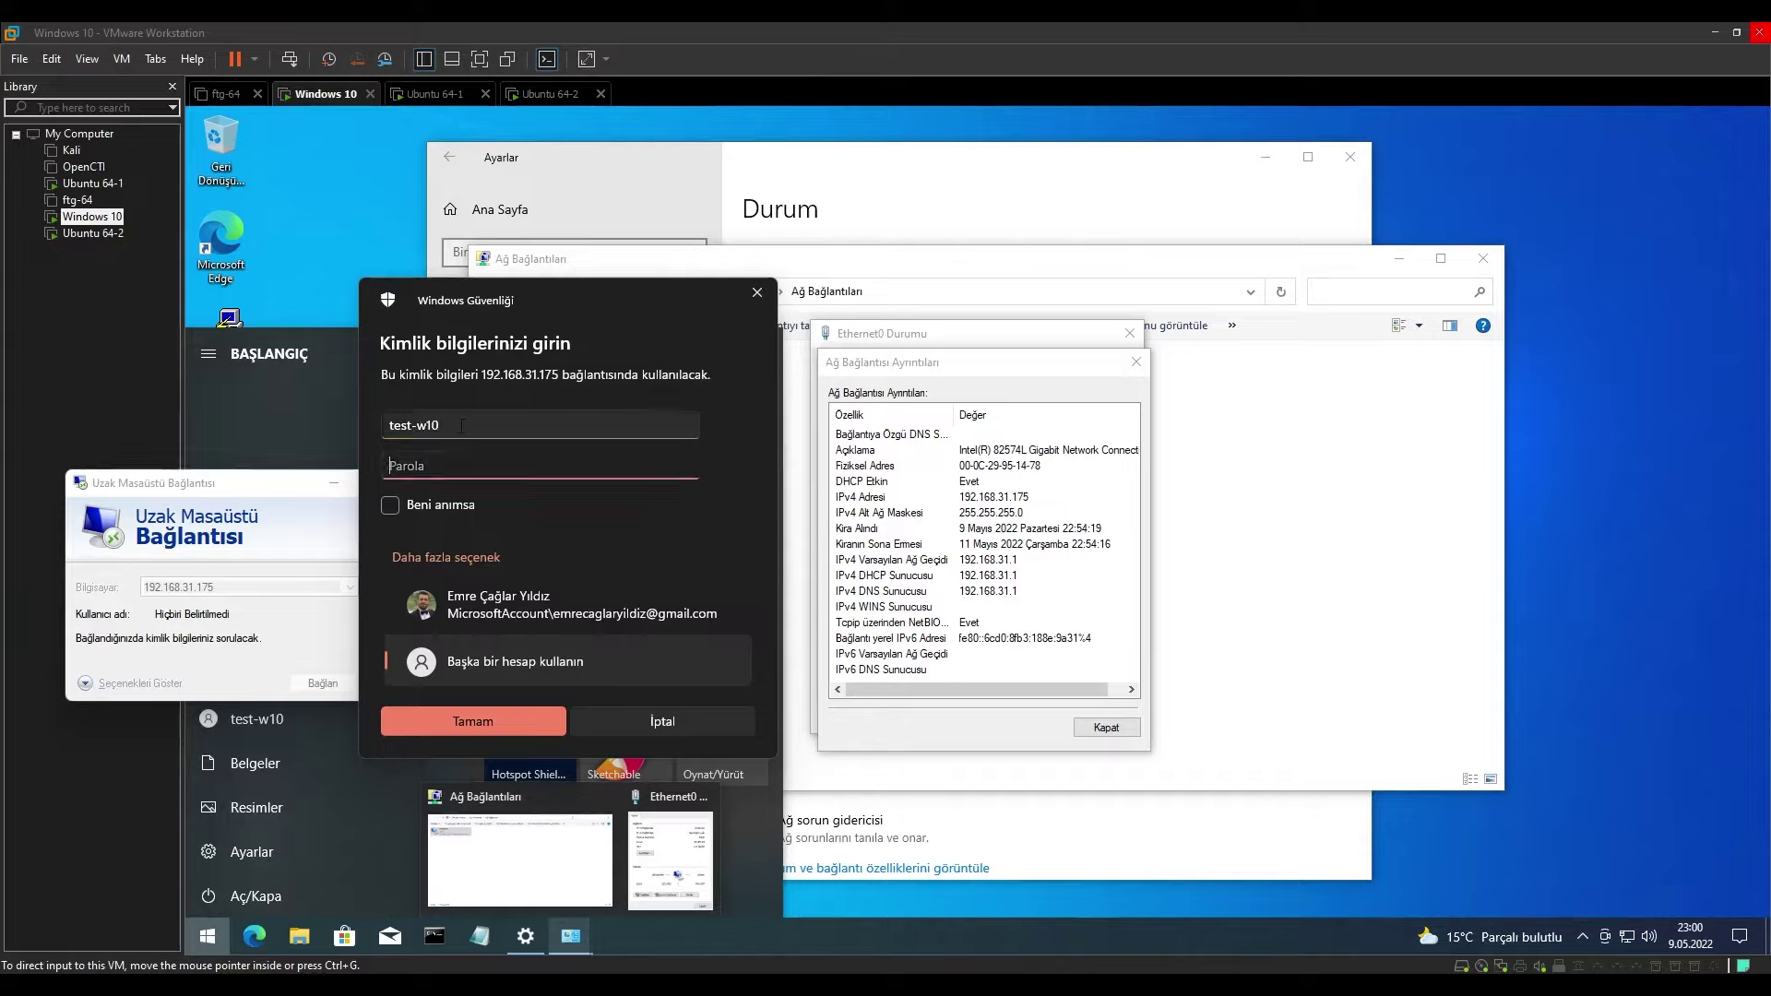
text(•••••)
Submit the credentials, then show Settings' About page with device name DESKTOP-A9HBBPD.
click(485, 727)
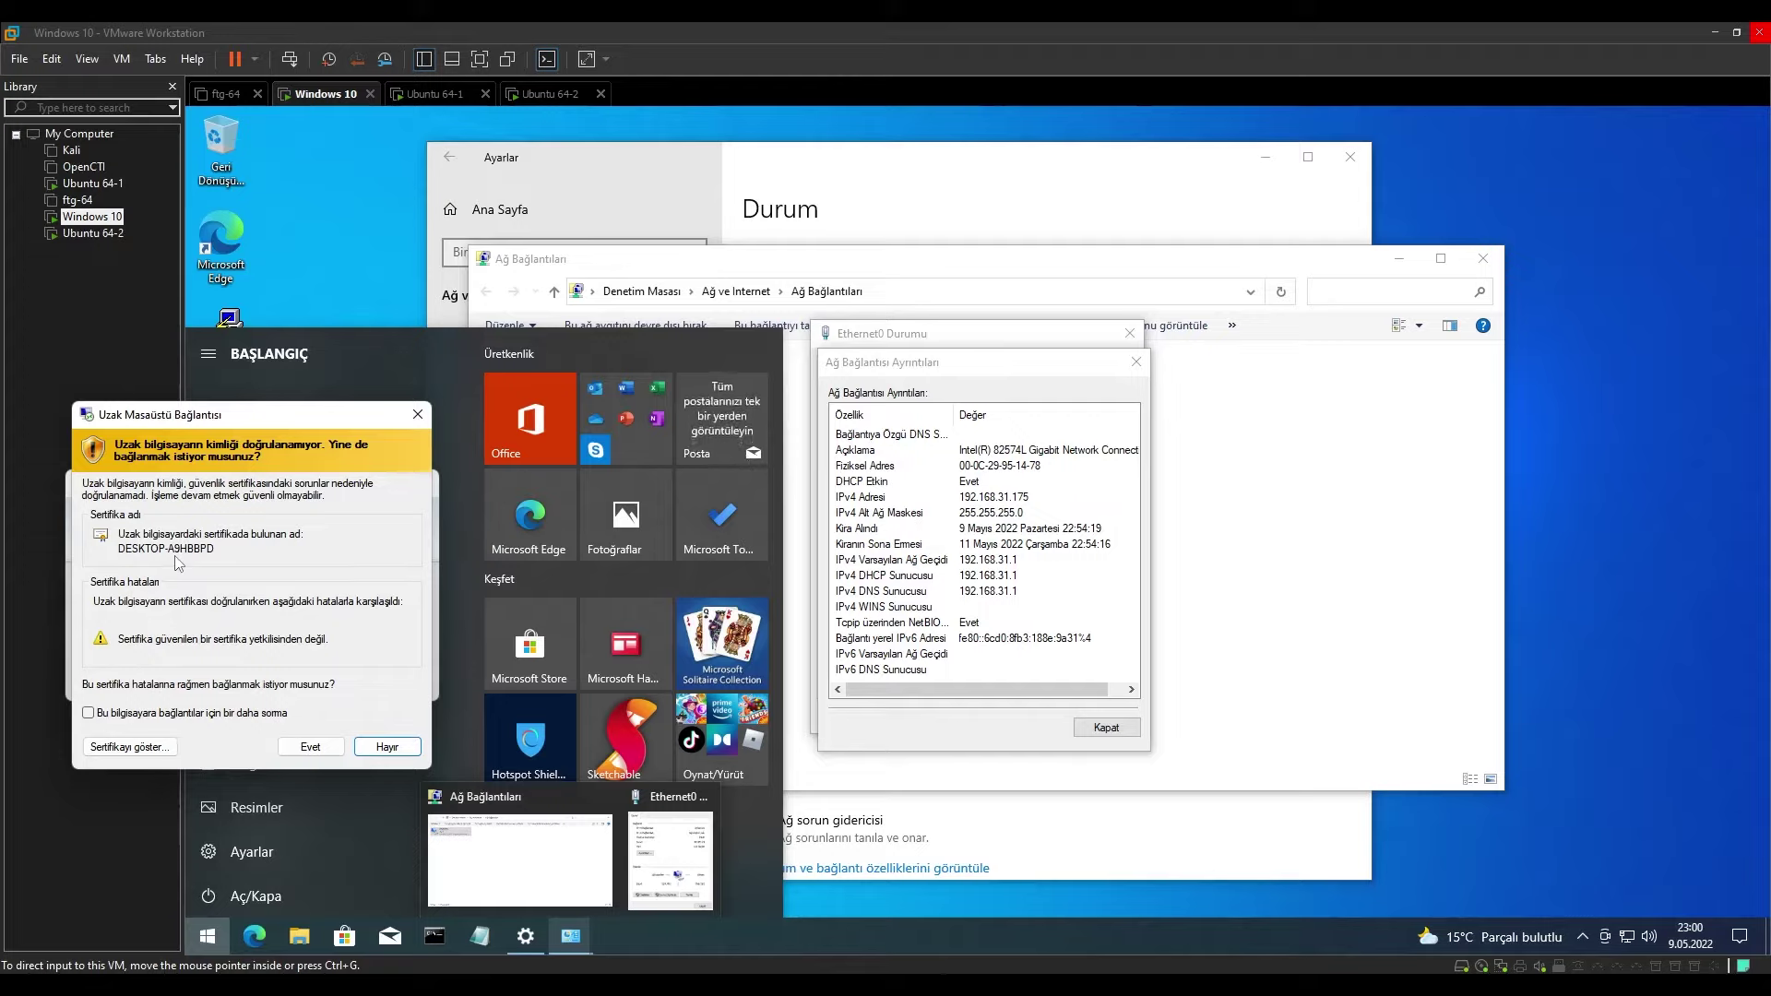
key(Return)
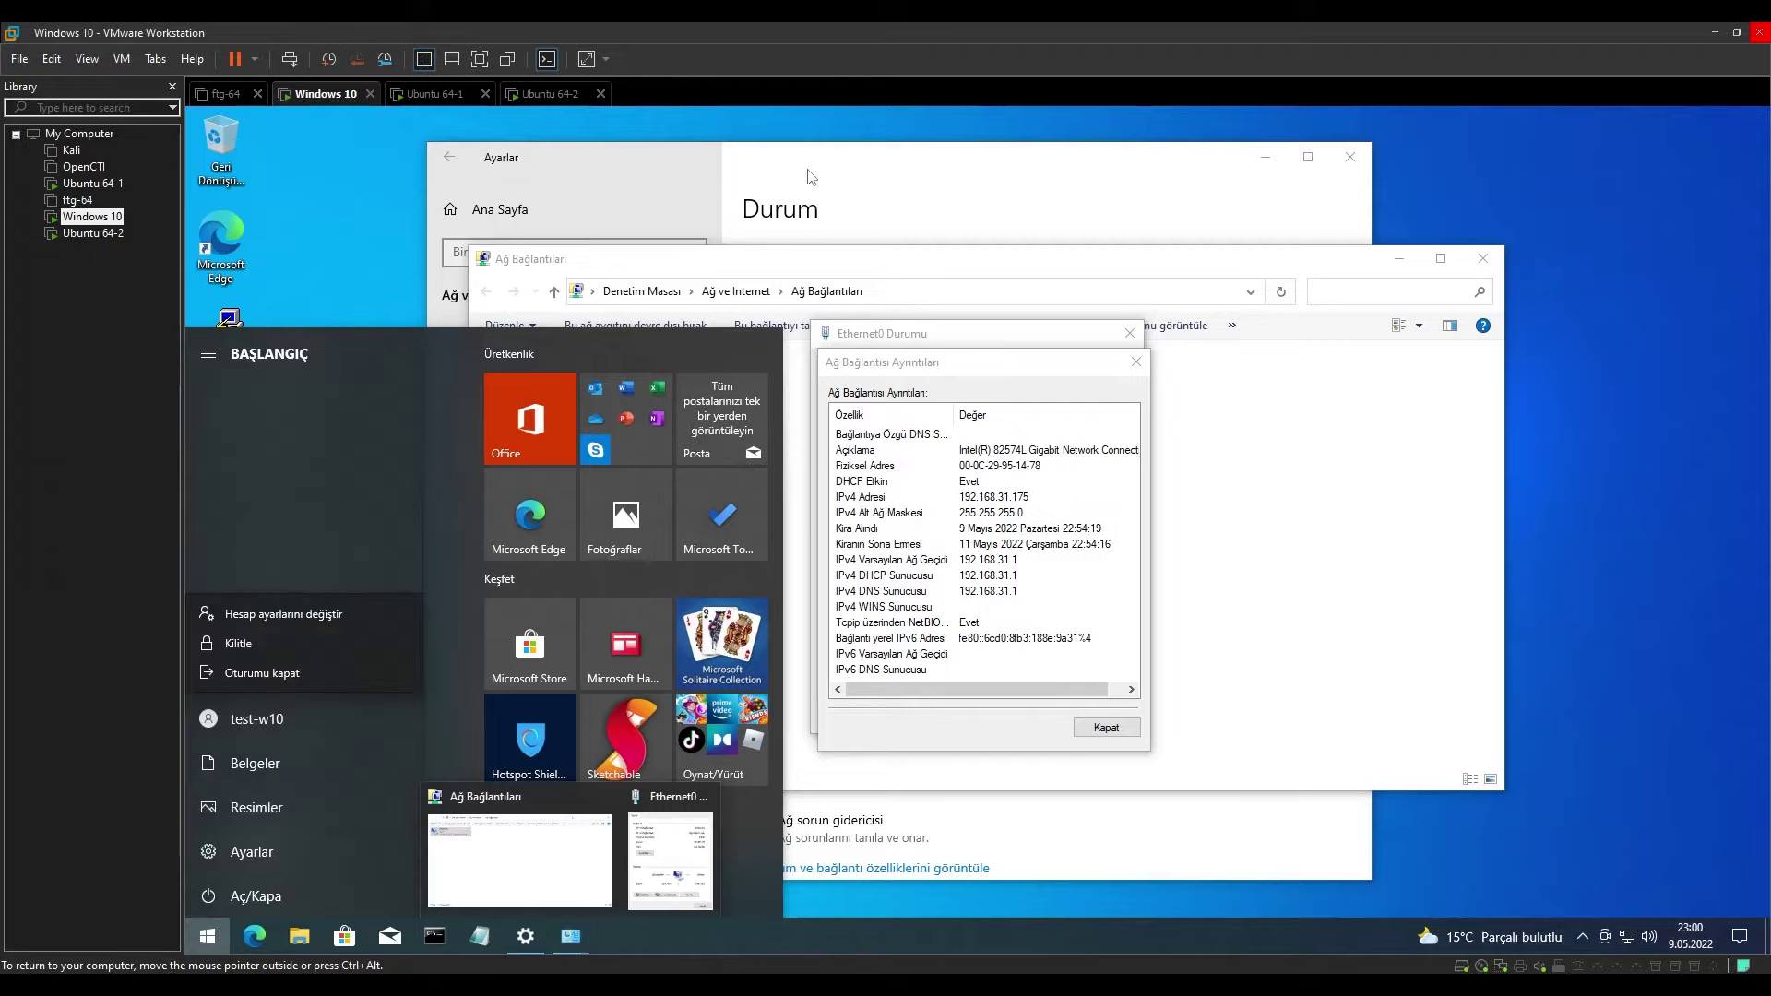
click(1070, 858)
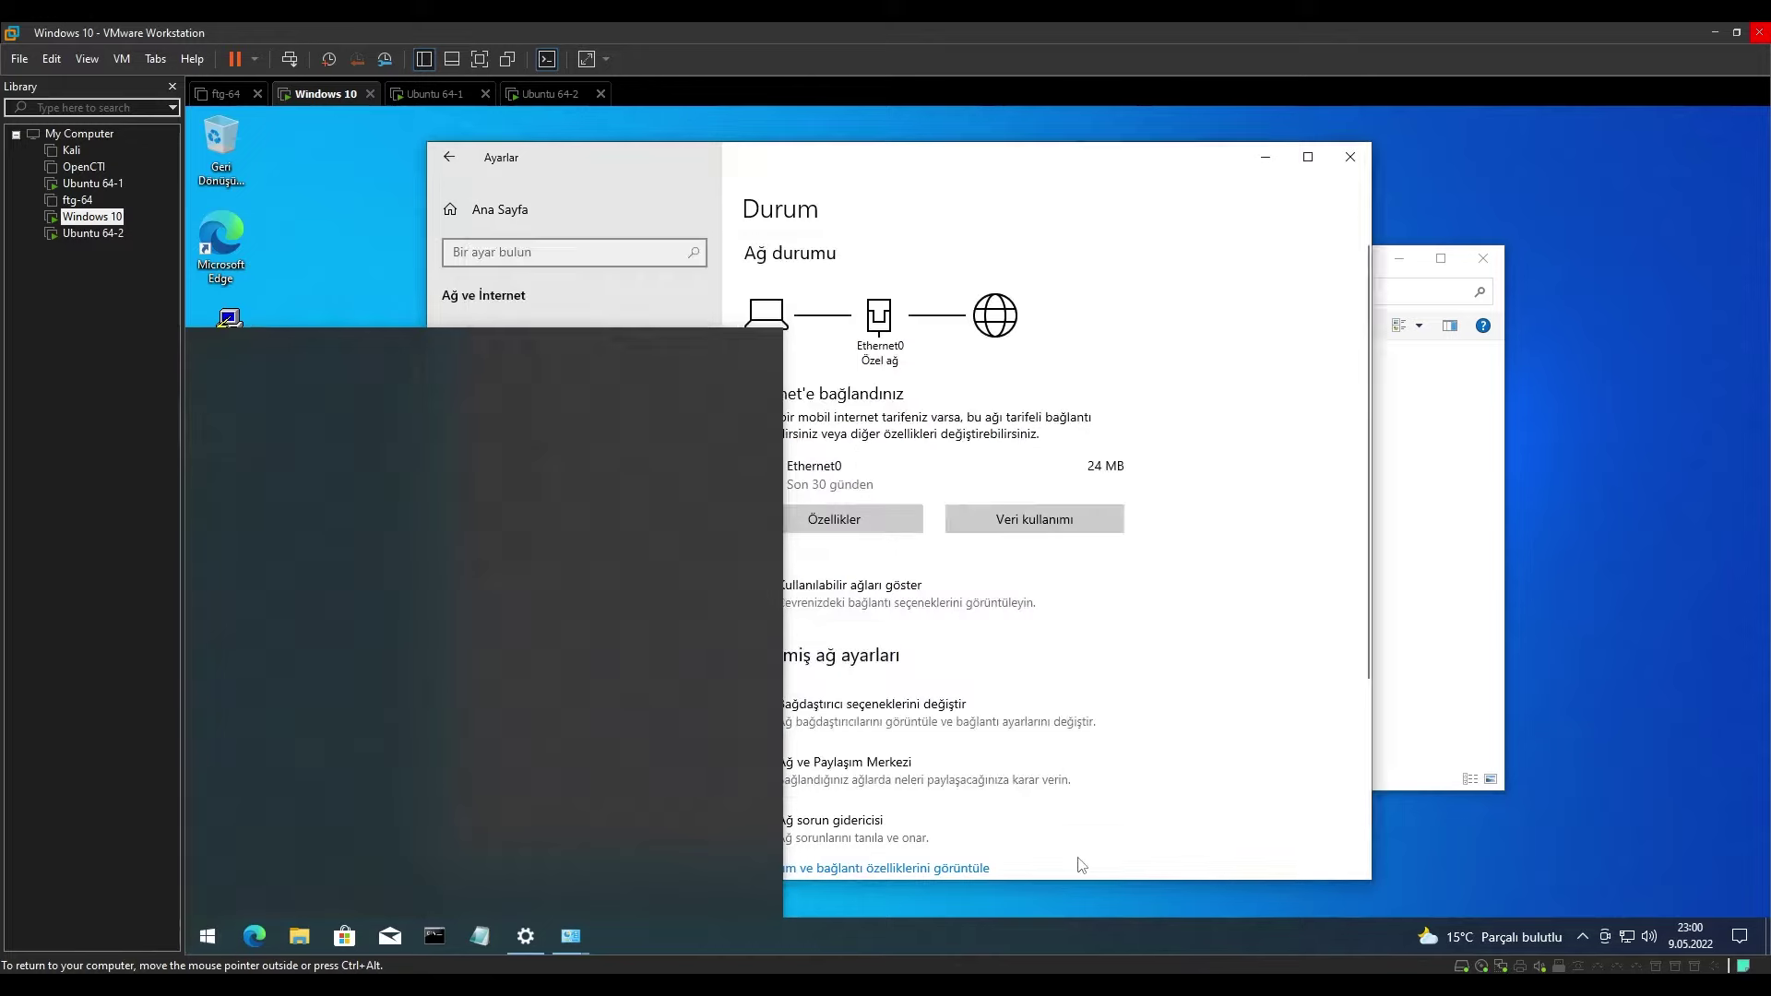
scroll(932, 673, down, 3)
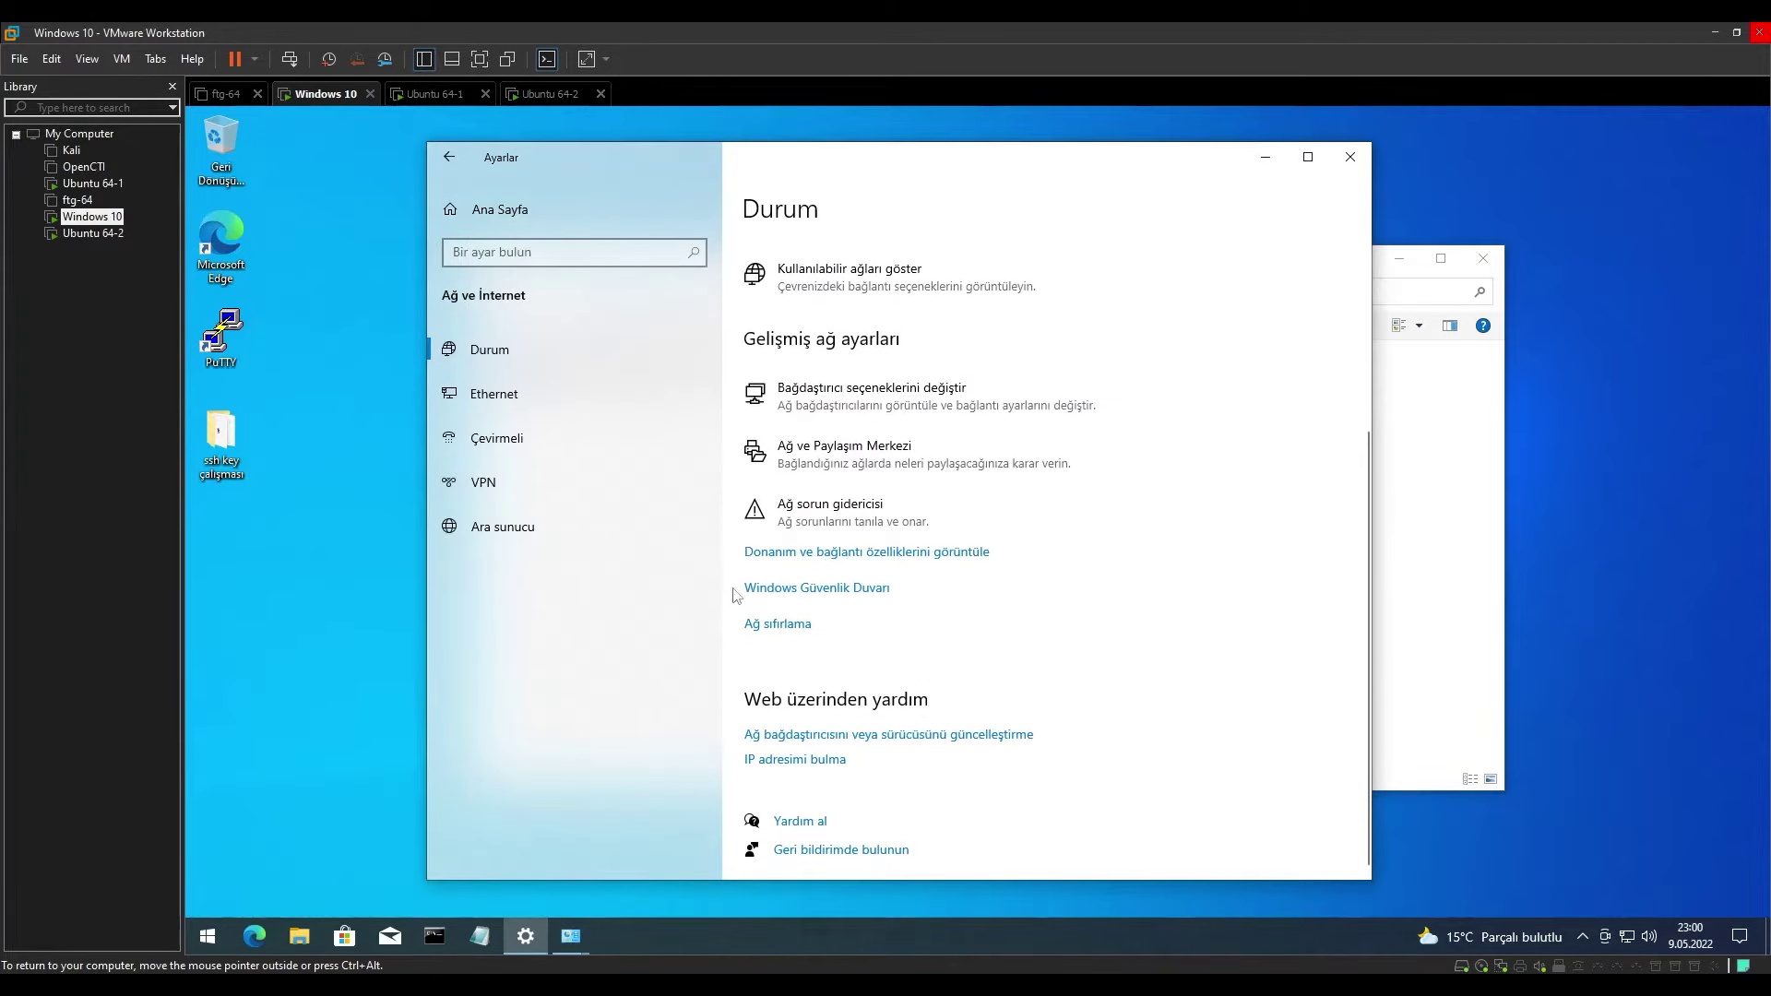
click(449, 156)
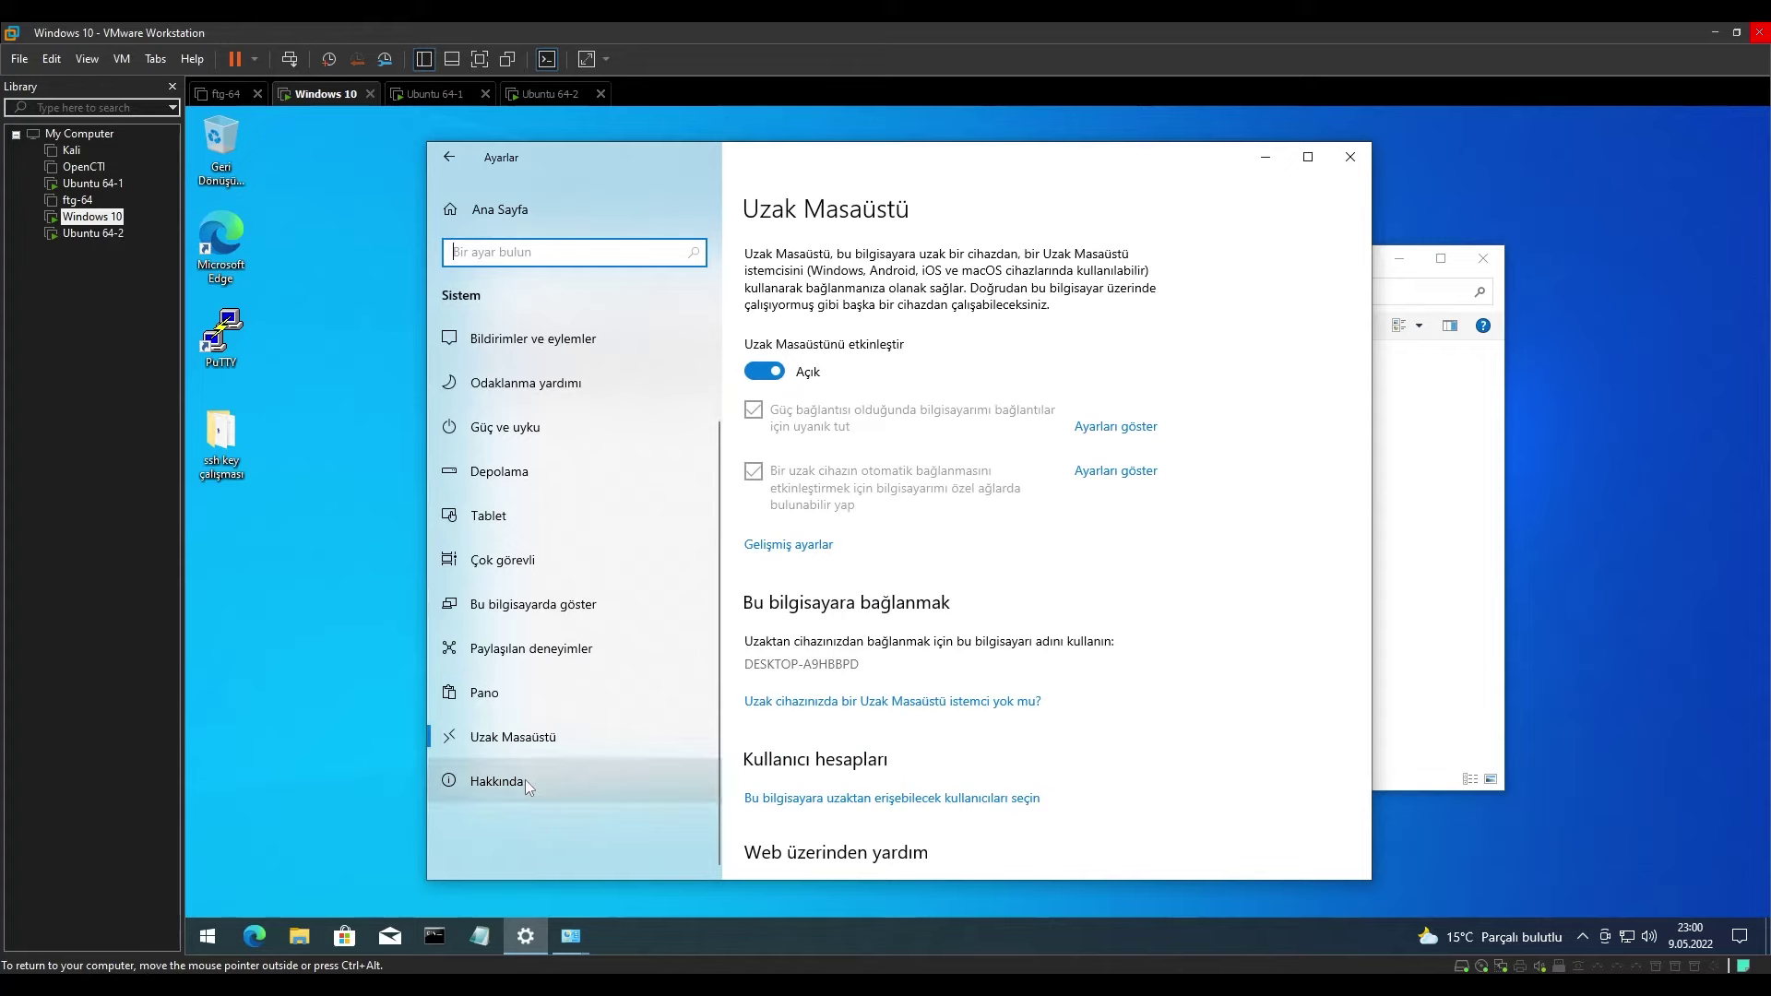
click(526, 782)
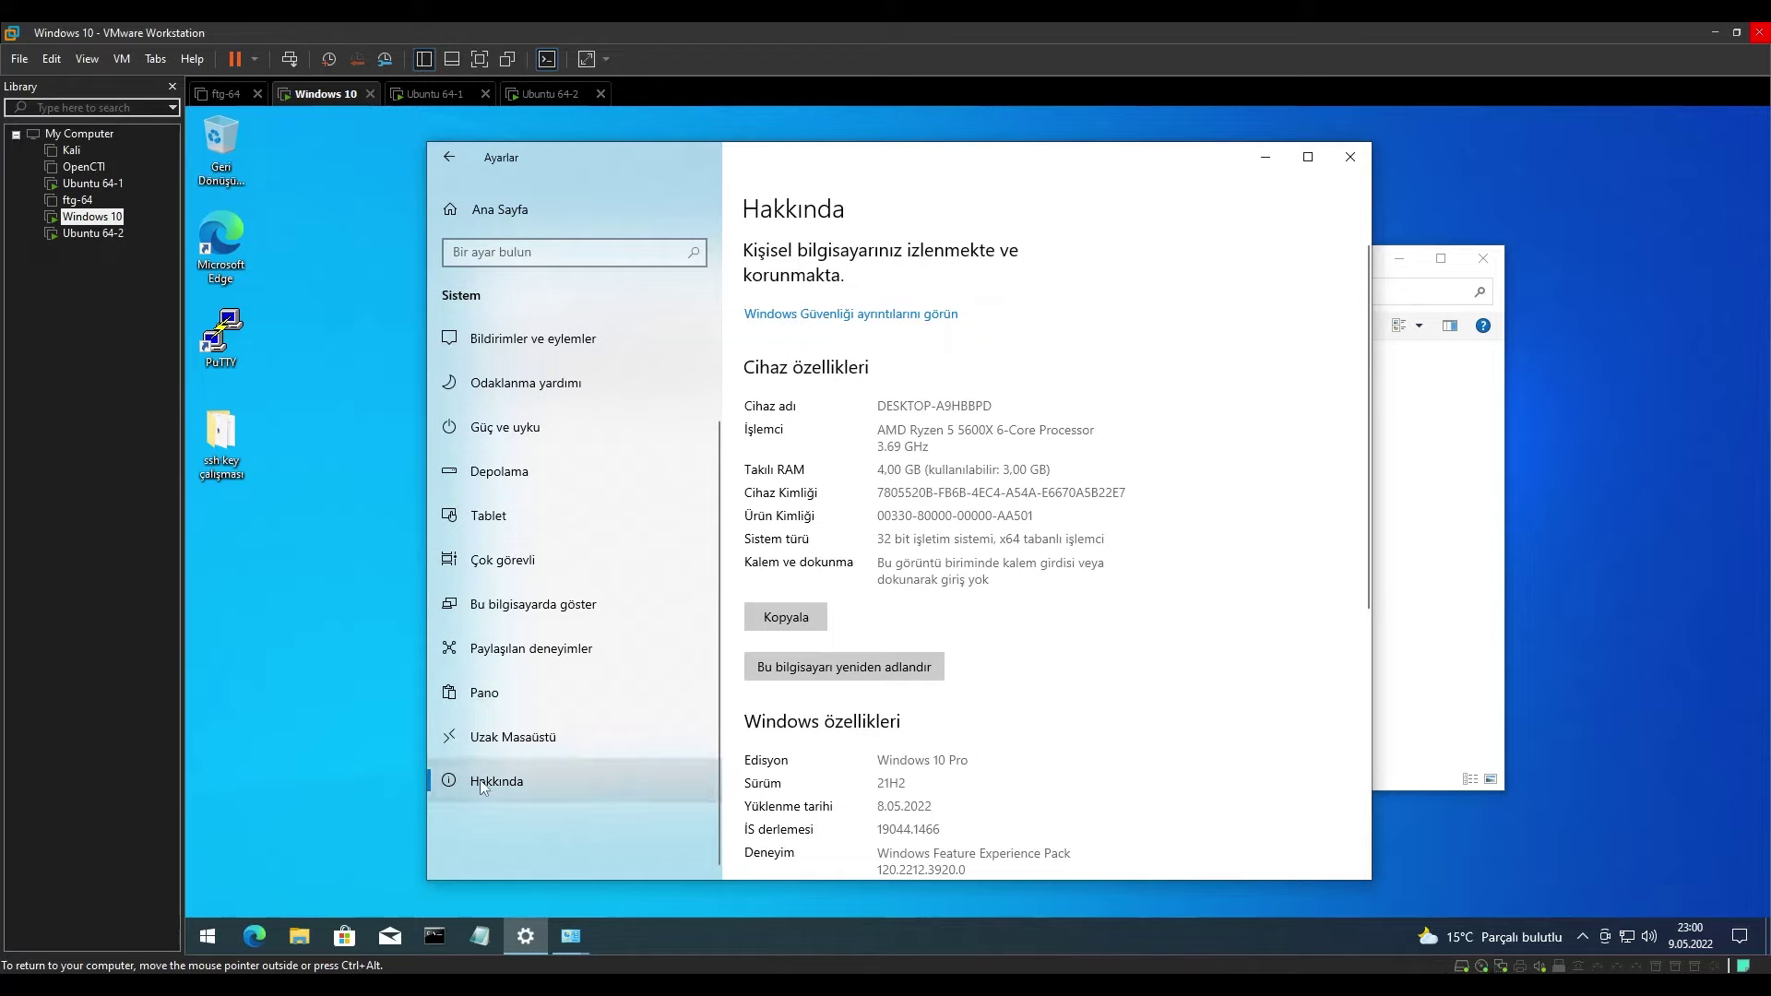
mouse_move(571, 936)
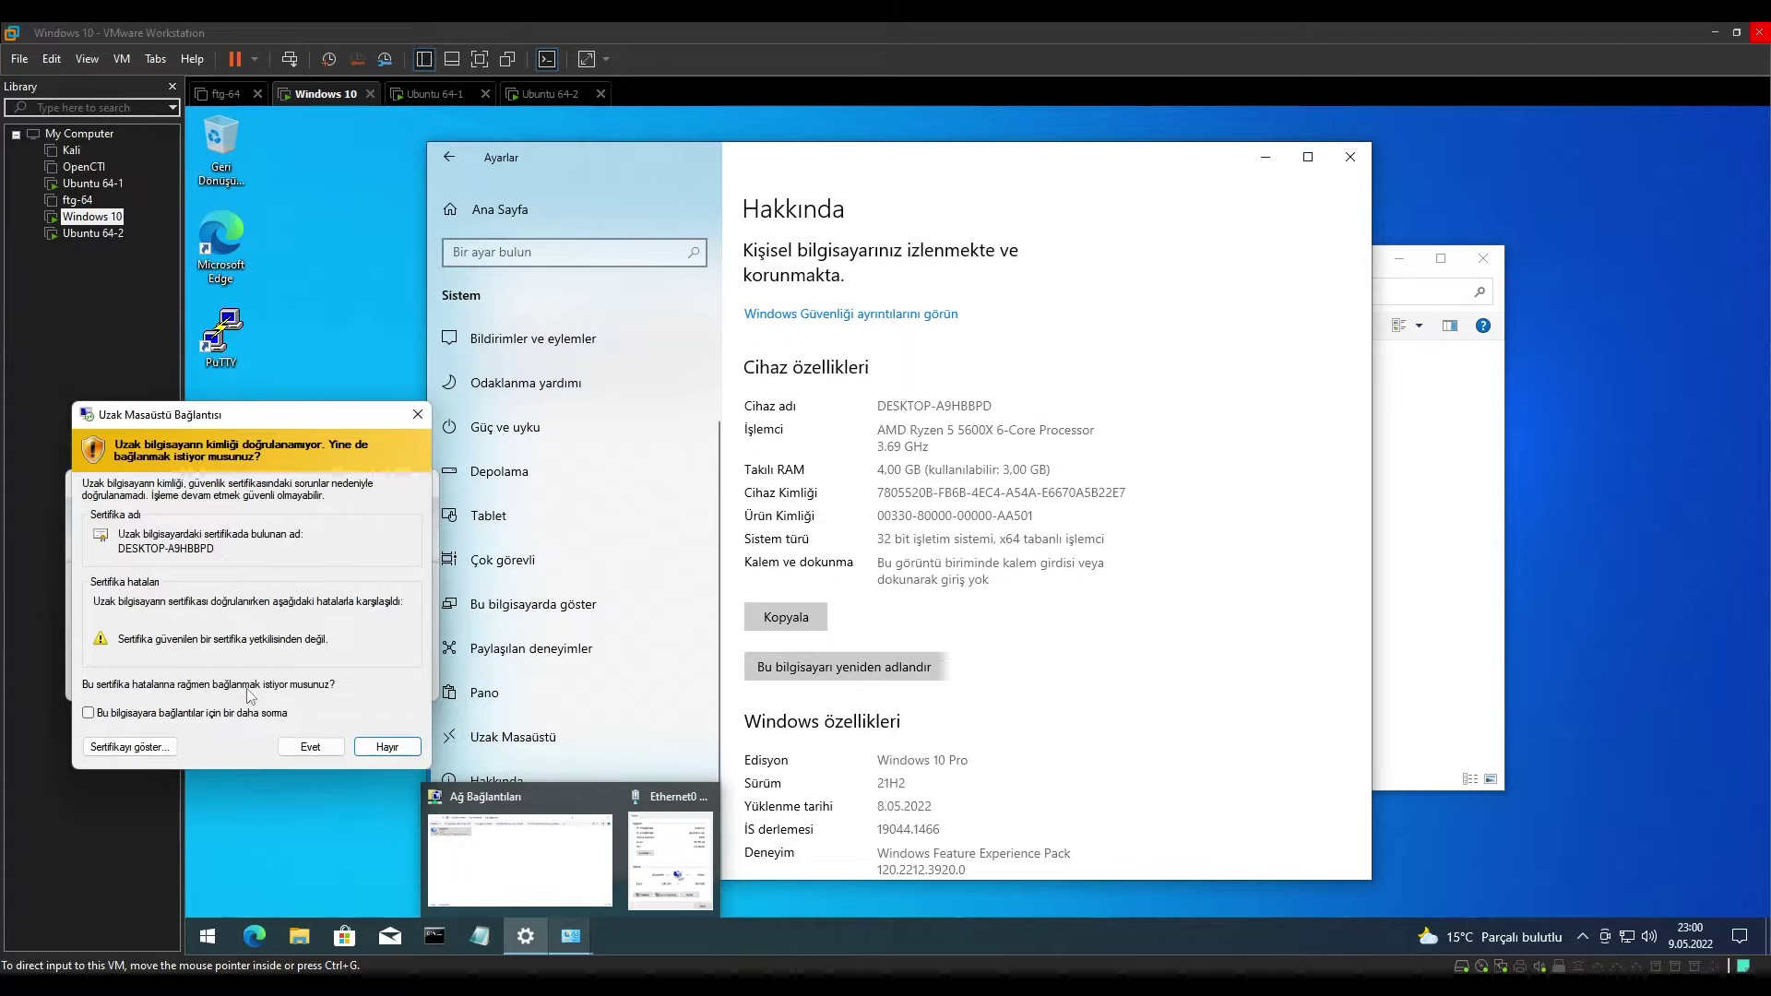
Accept the certificate warning to connect, then close the remote Settings window.
click(311, 748)
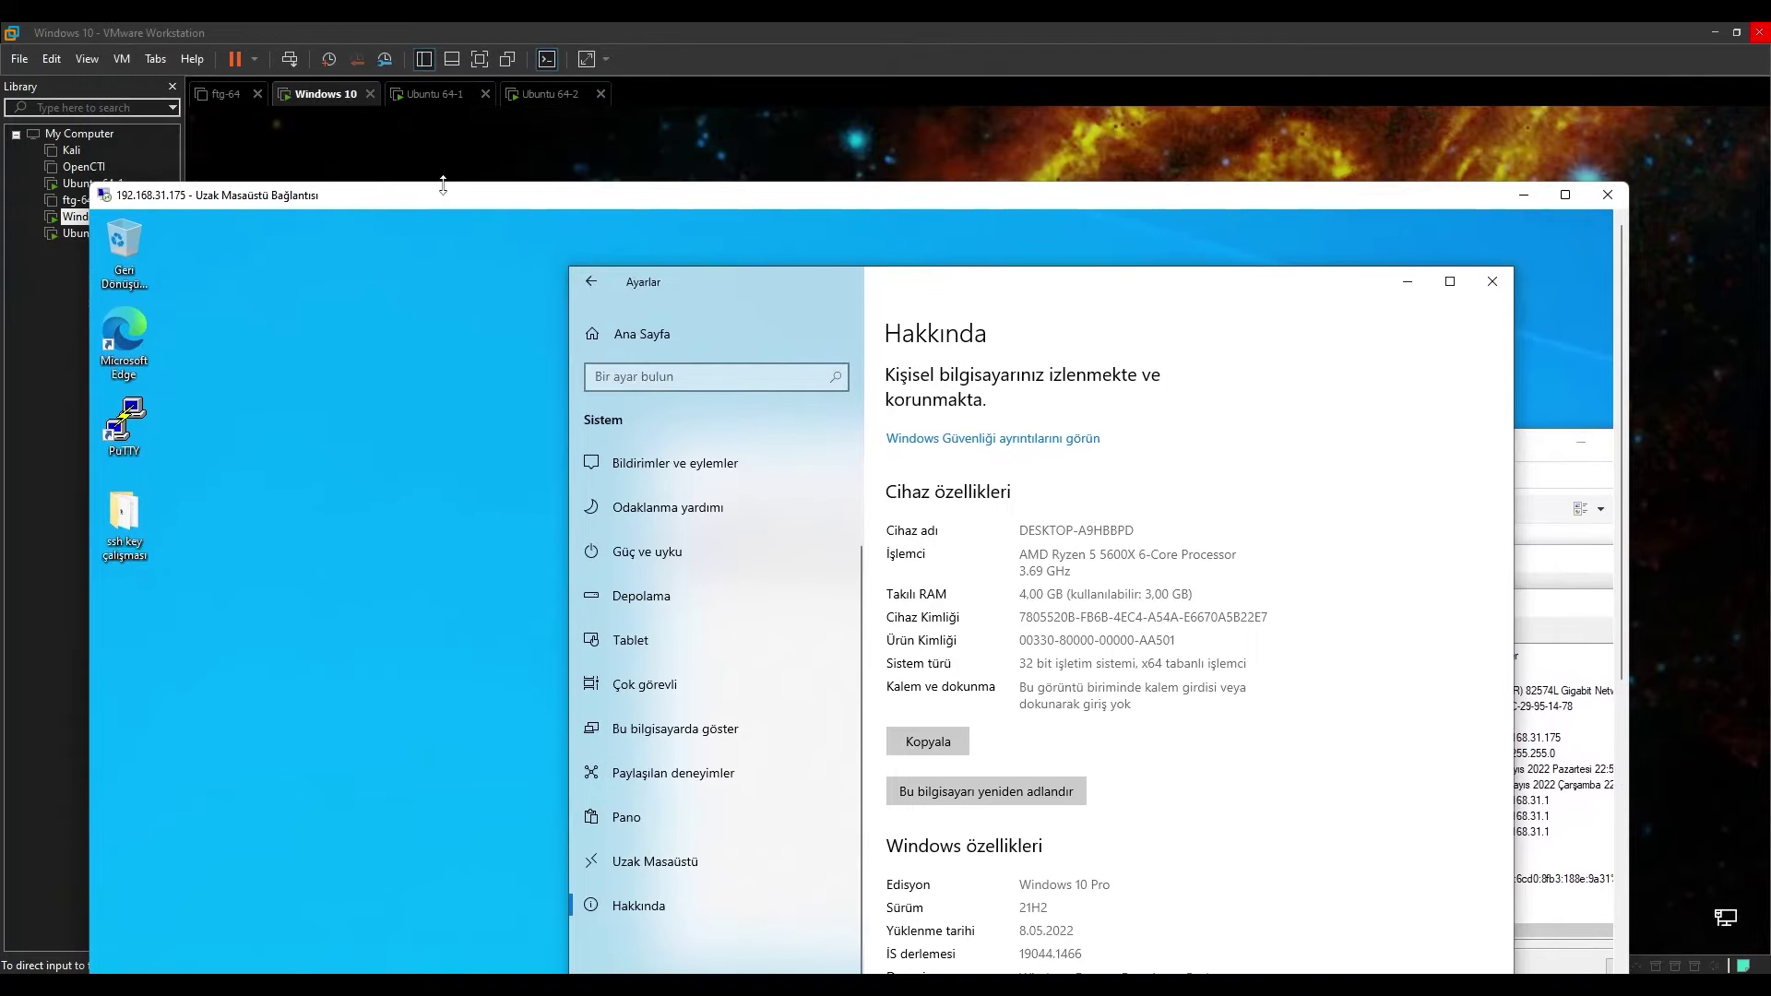
drag(446, 145, 421, 112)
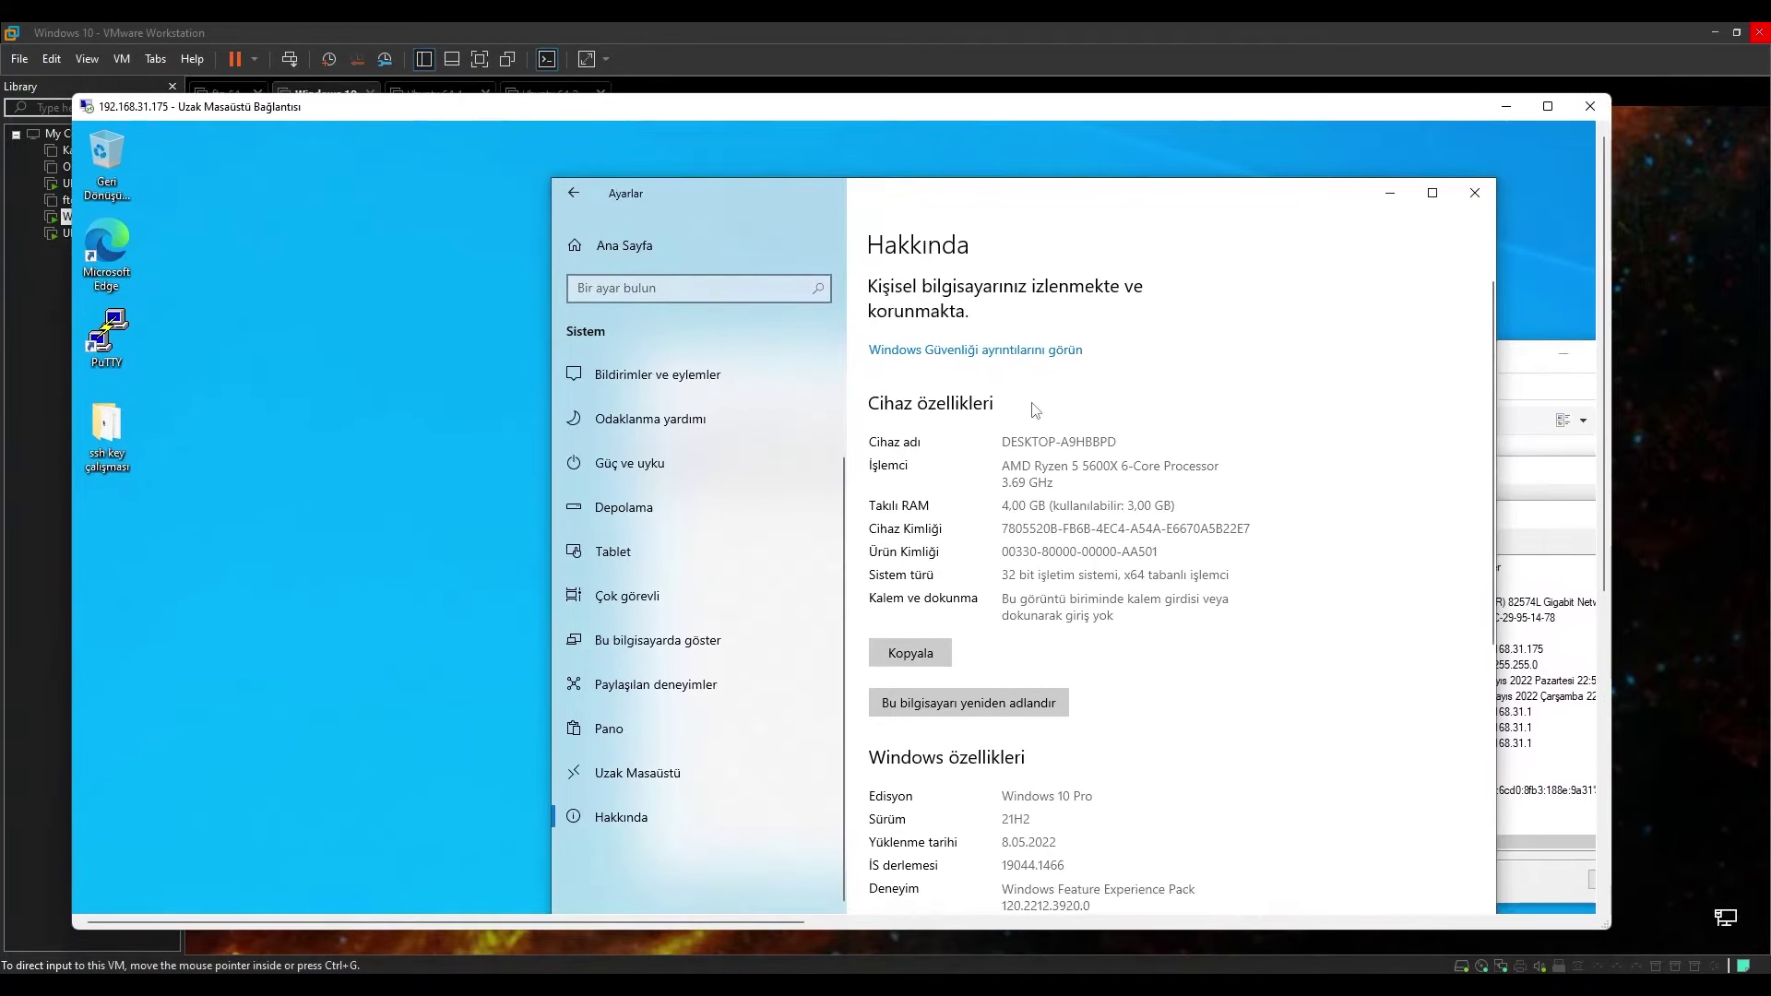
click(1475, 193)
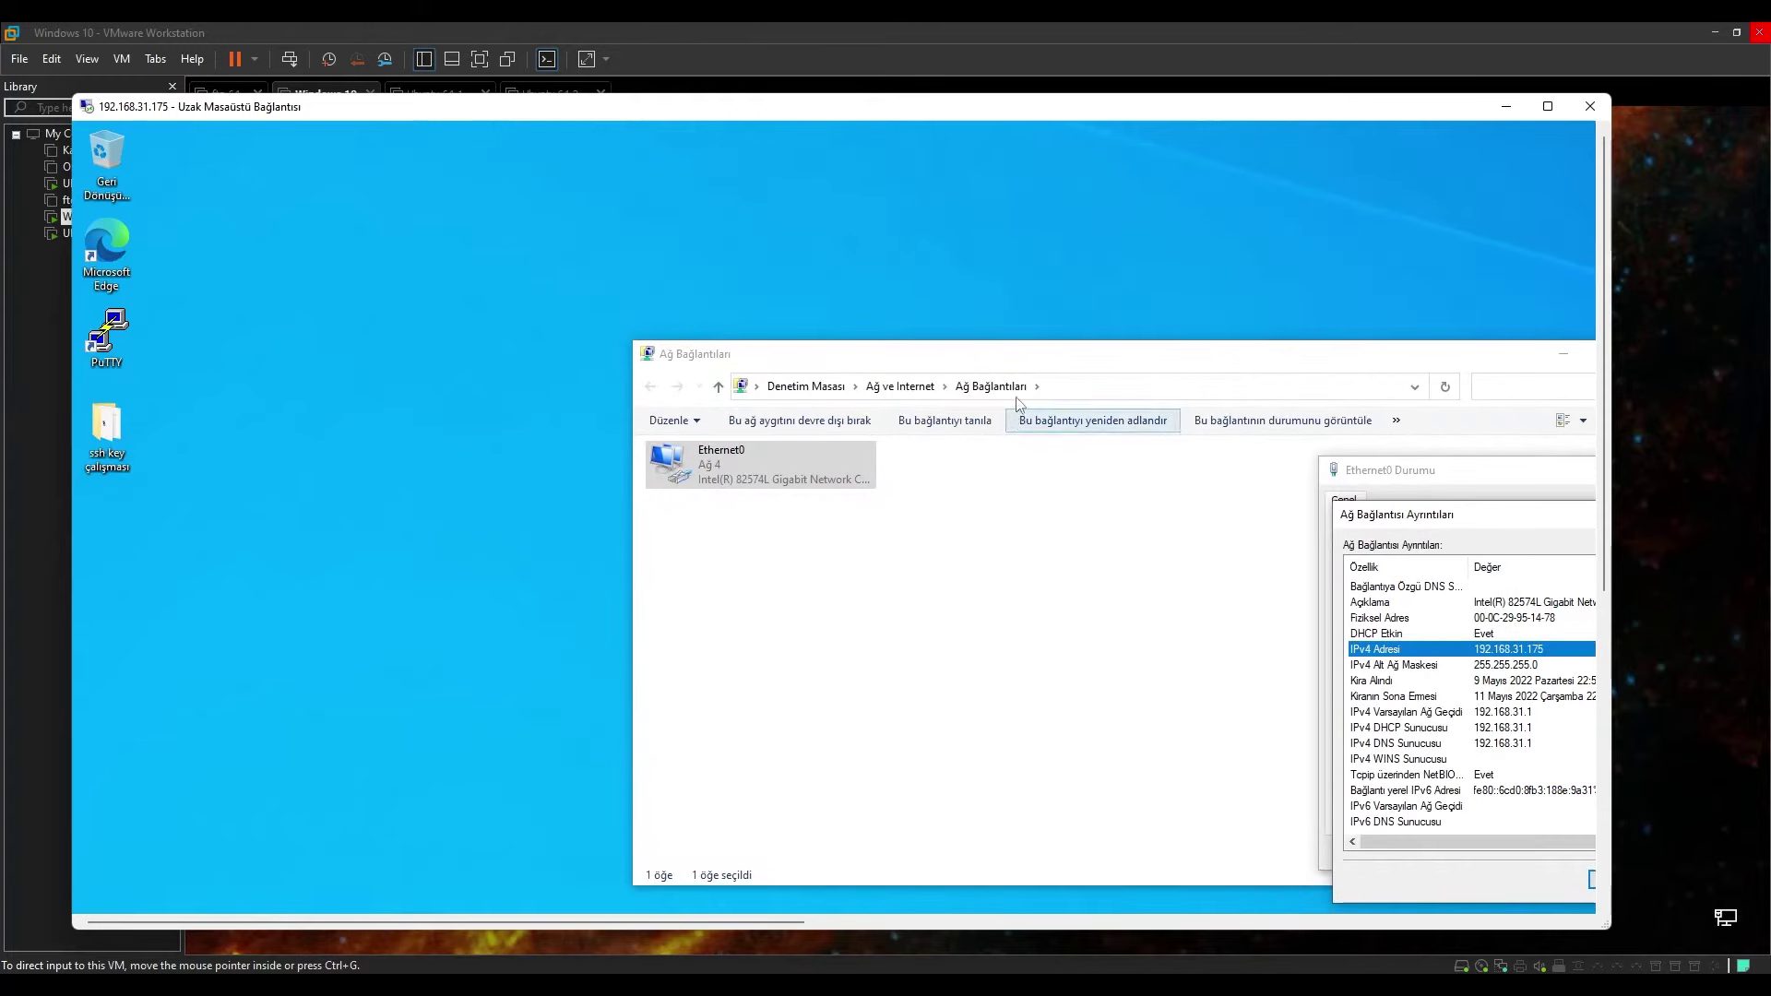
drag(1048, 355, 608, 224)
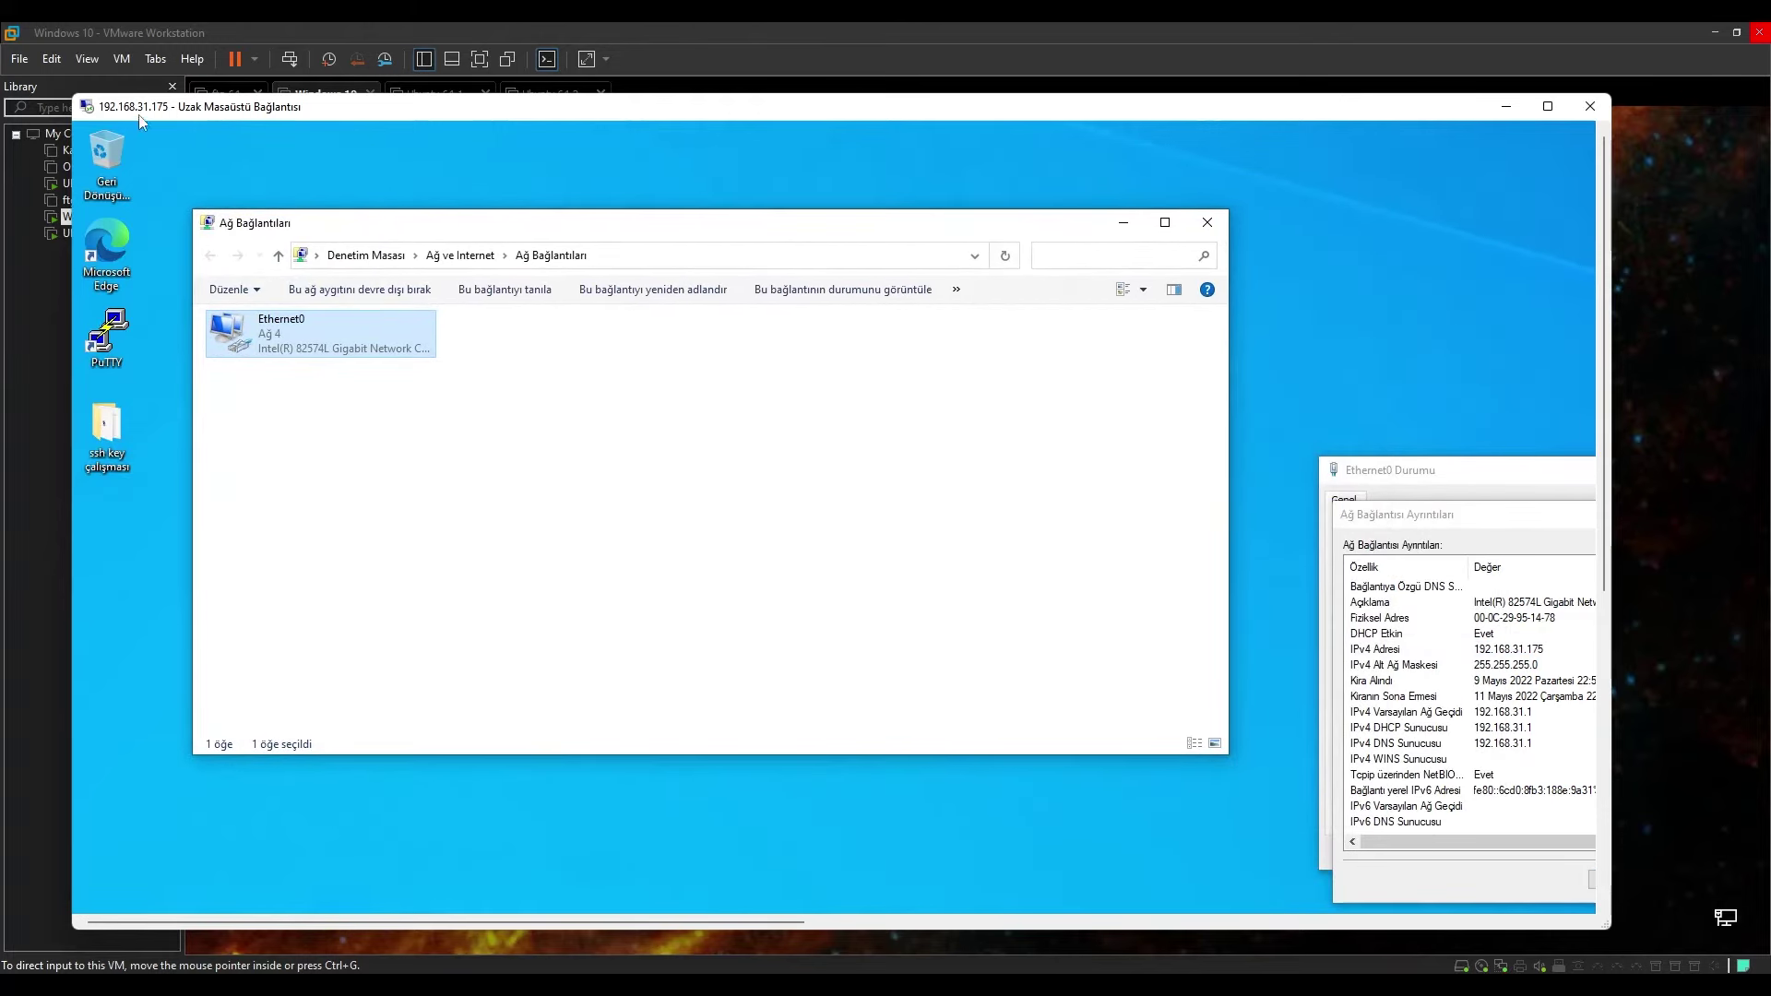
drag(244, 115, 251, 138)
drag(360, 142, 321, 157)
Close the details, Ethernet0 status and Network Connections windows, and shrink the RDP window.
drag(1325, 558, 1024, 487)
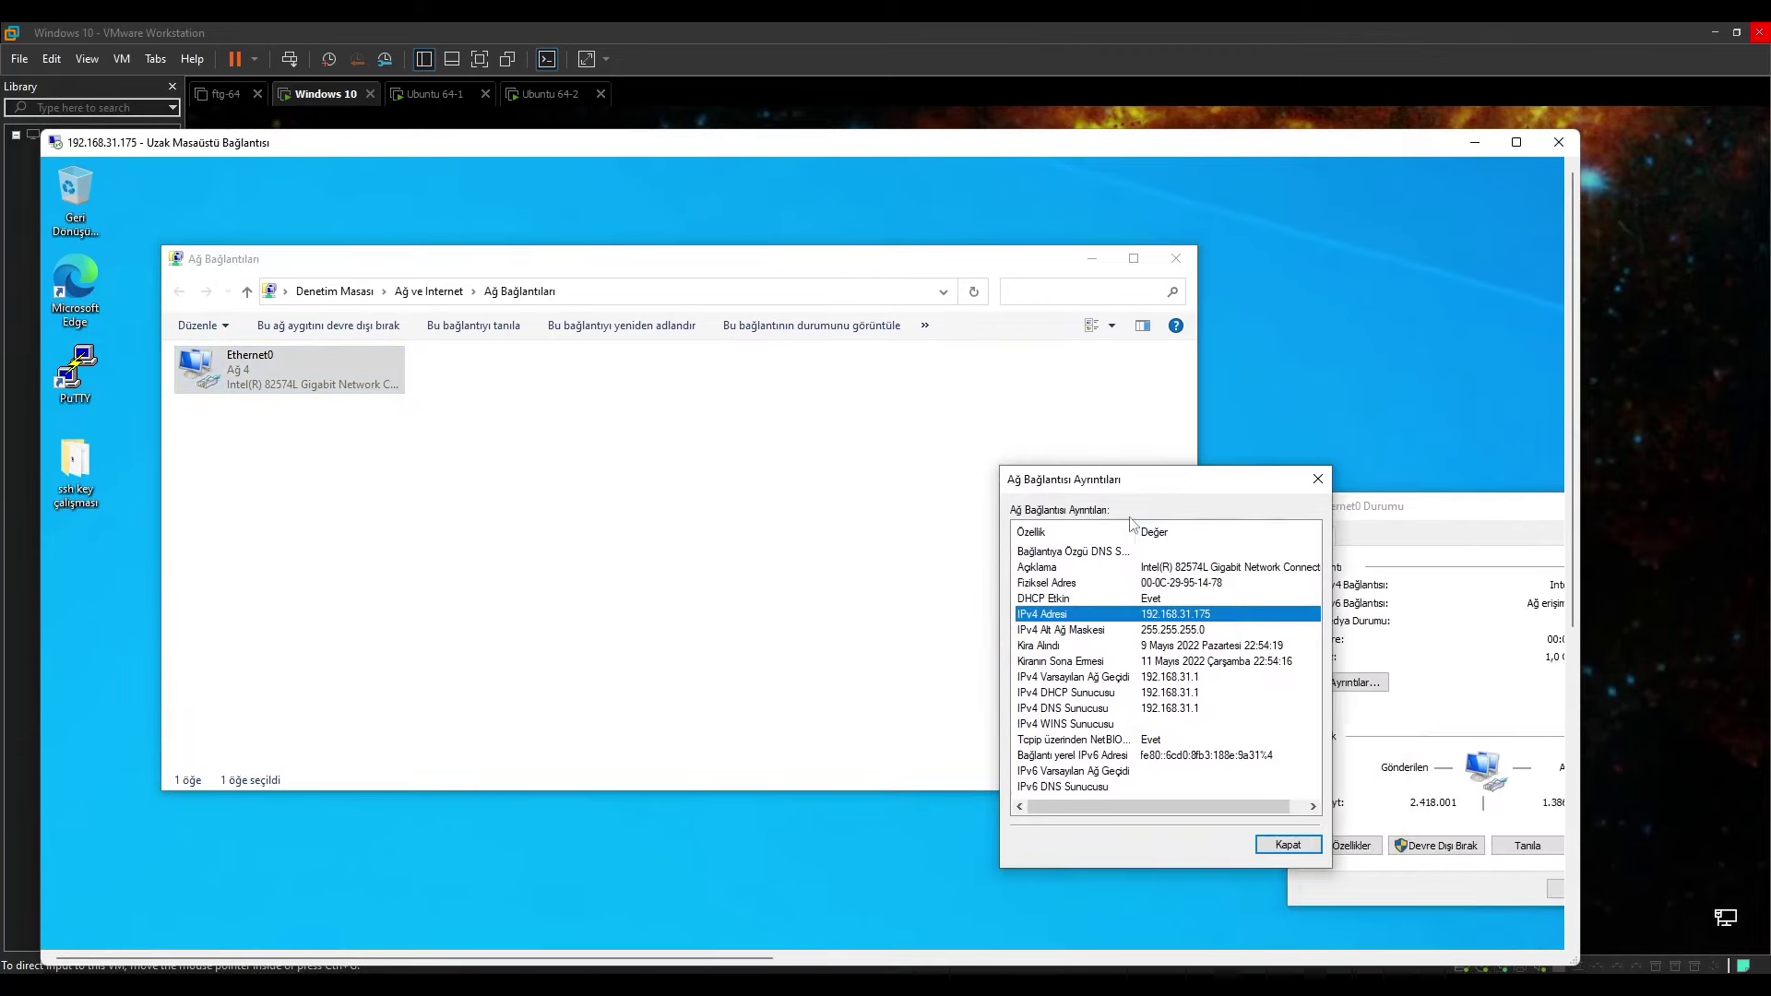
click(1321, 483)
drag(1424, 506, 1037, 456)
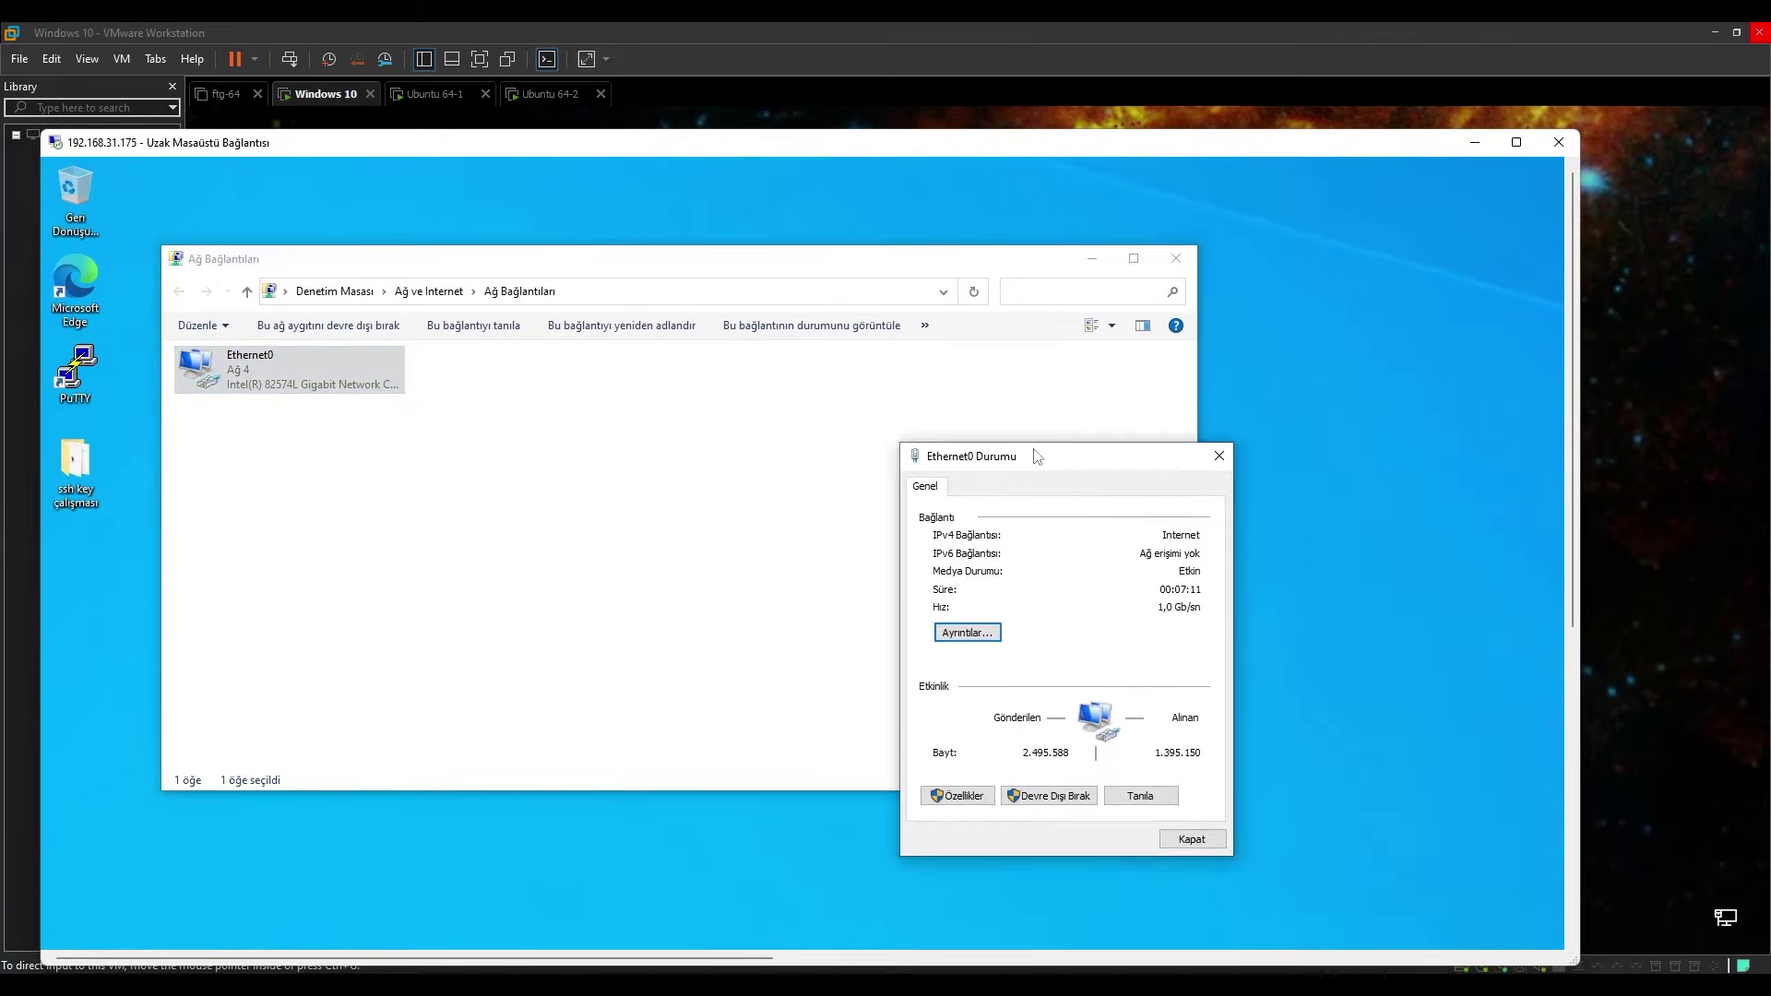
click(1218, 455)
click(1175, 258)
drag(361, 148, 476, 116)
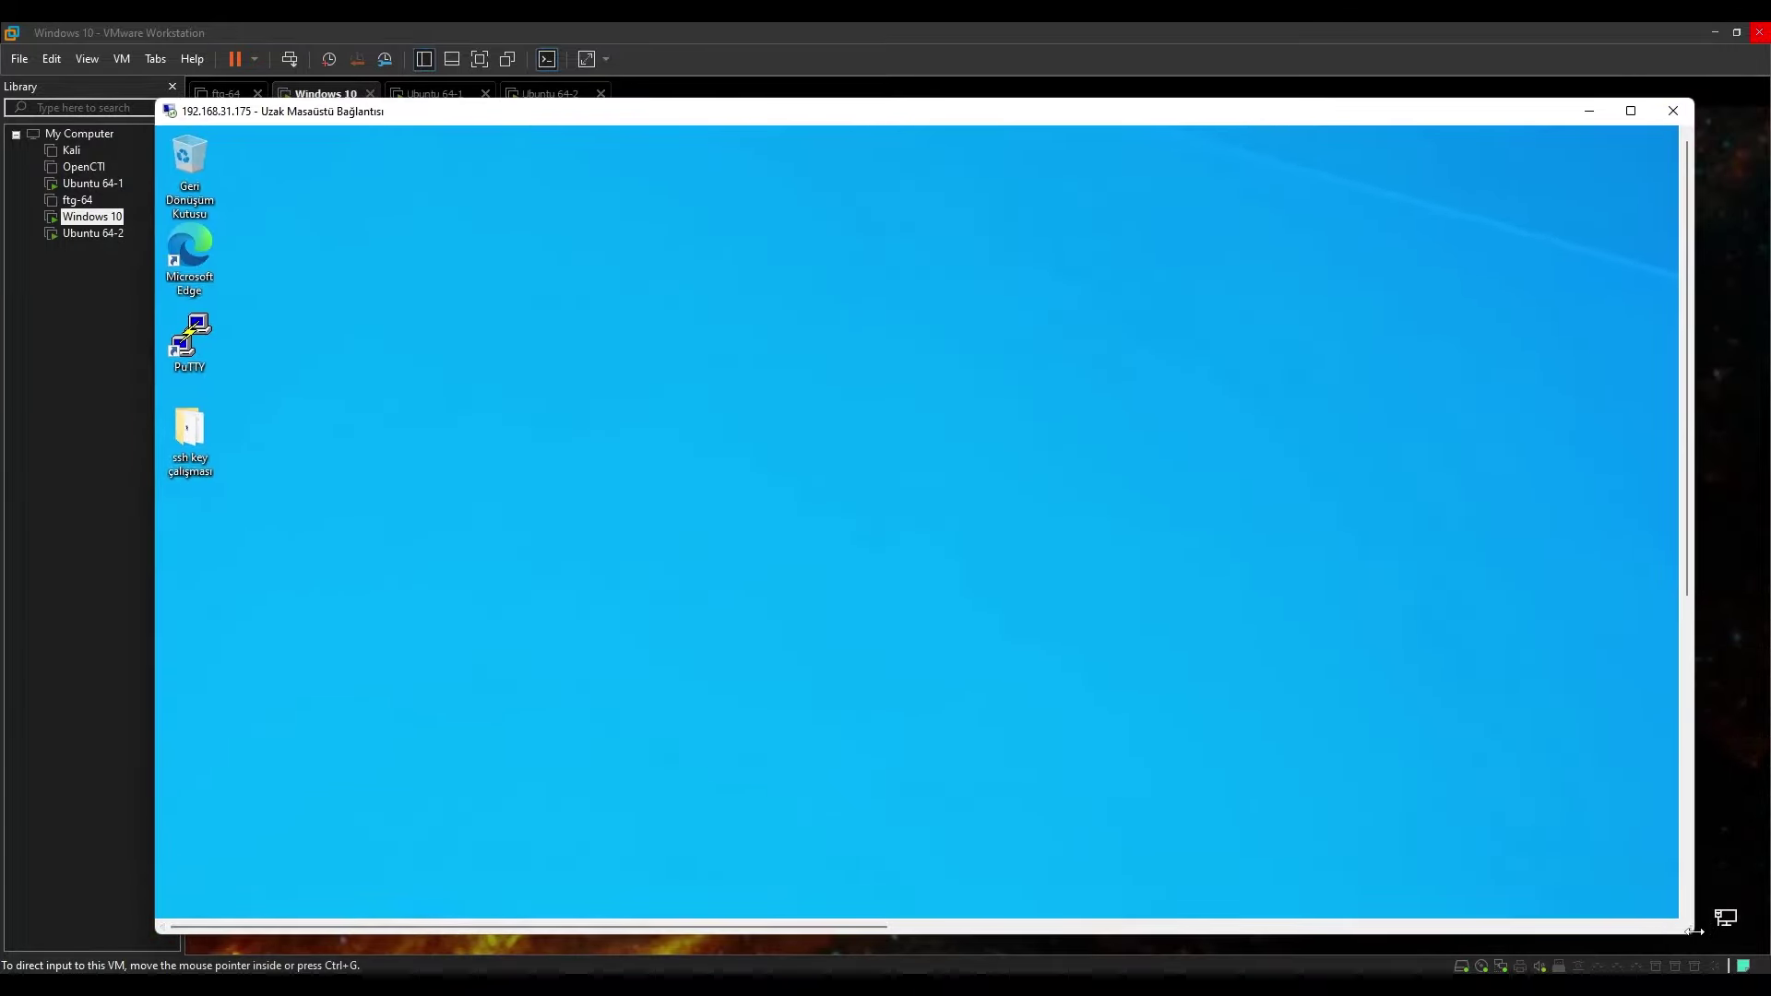
drag(1694, 936, 1502, 868)
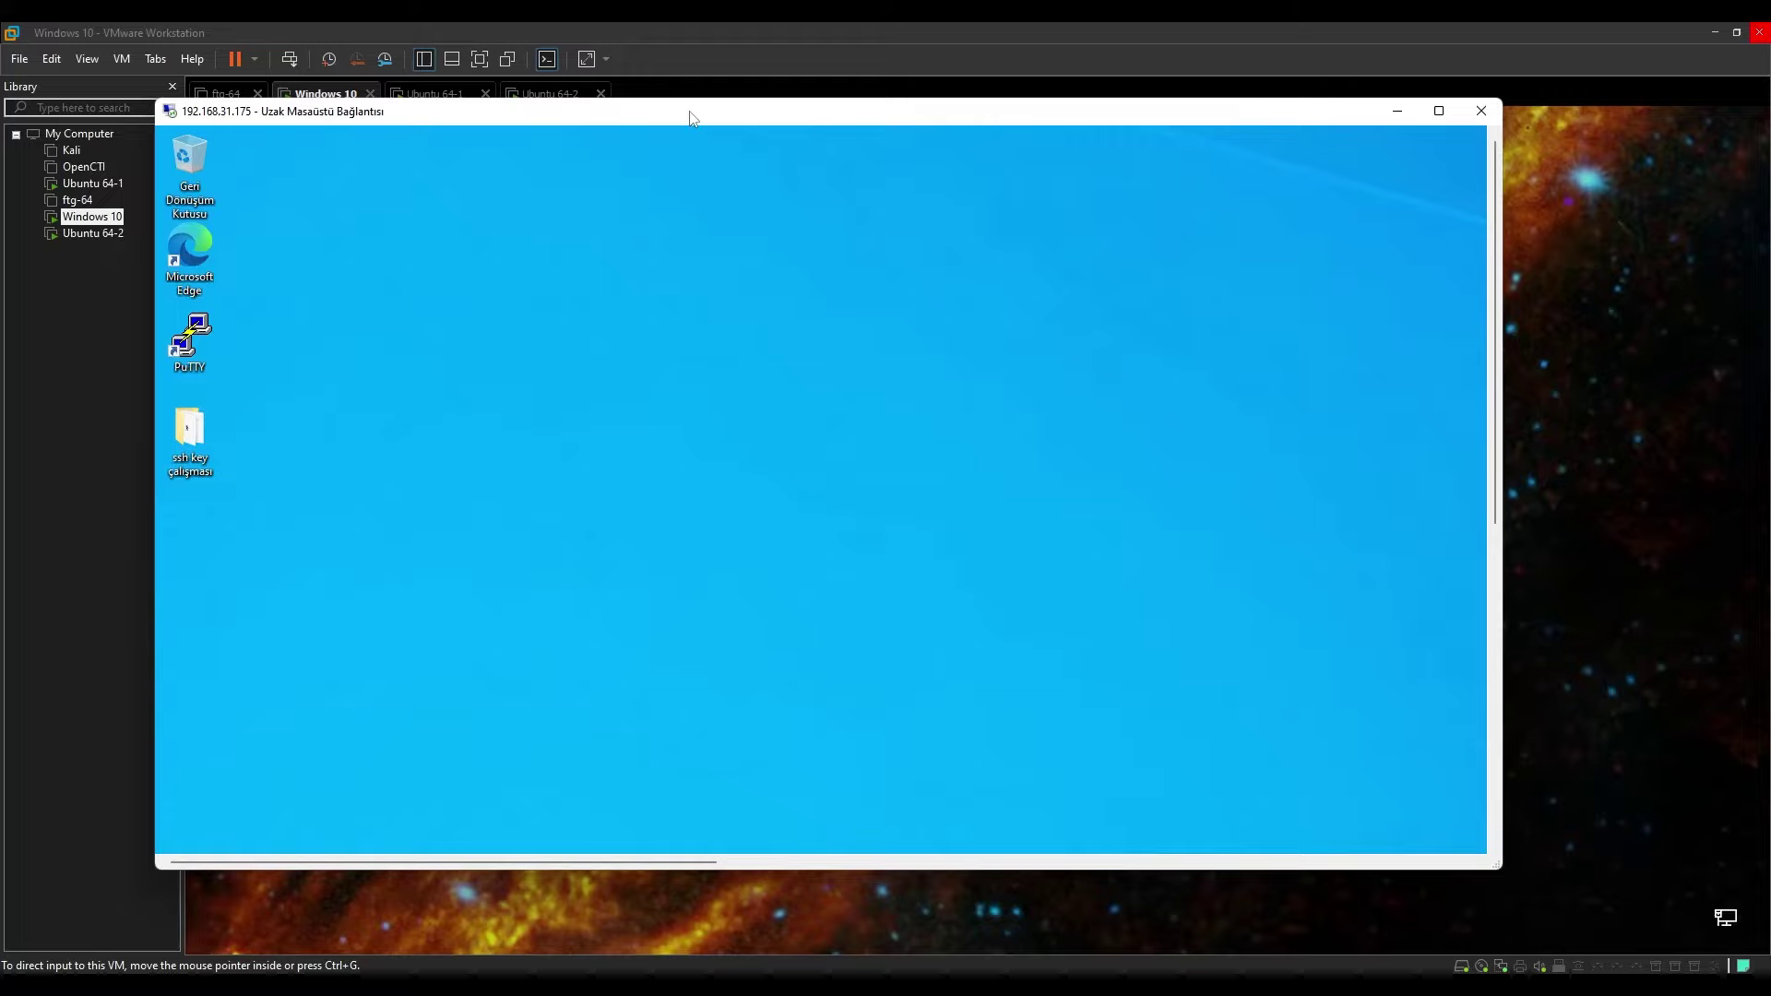
drag(693, 114, 740, 125)
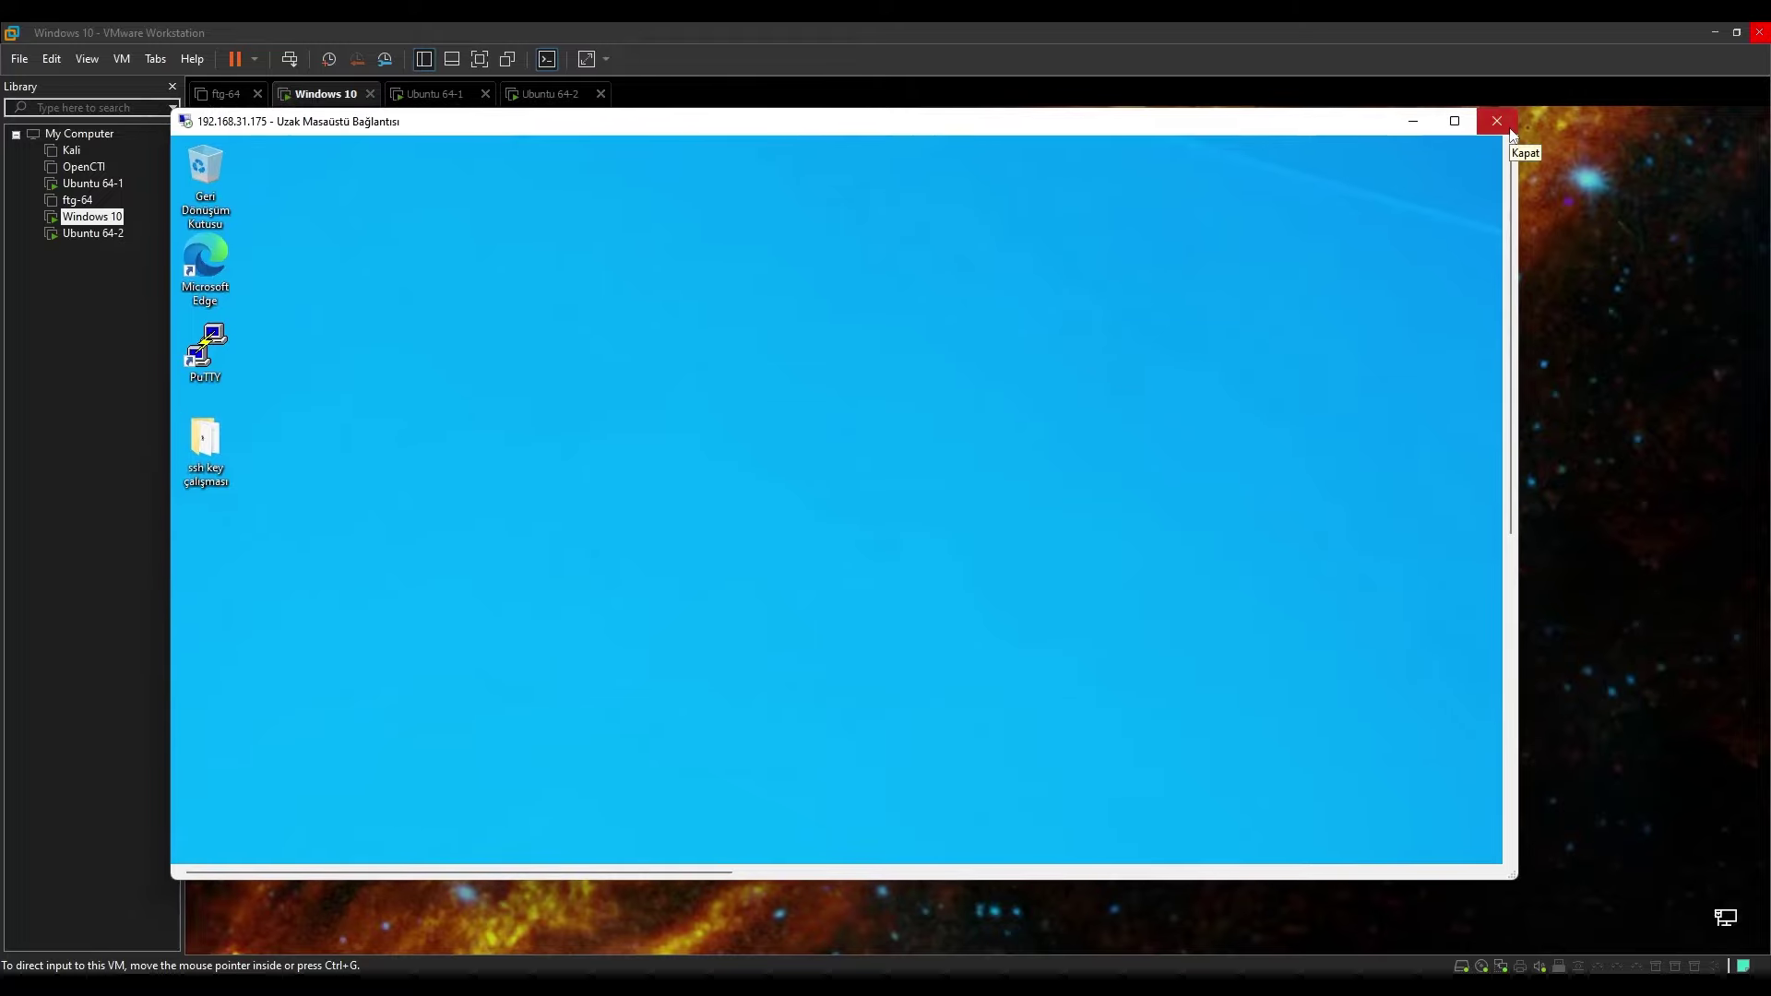
Close and confirm ending the Remote Desktop session, then unlock the VM by re-entering the account password.
click(1510, 131)
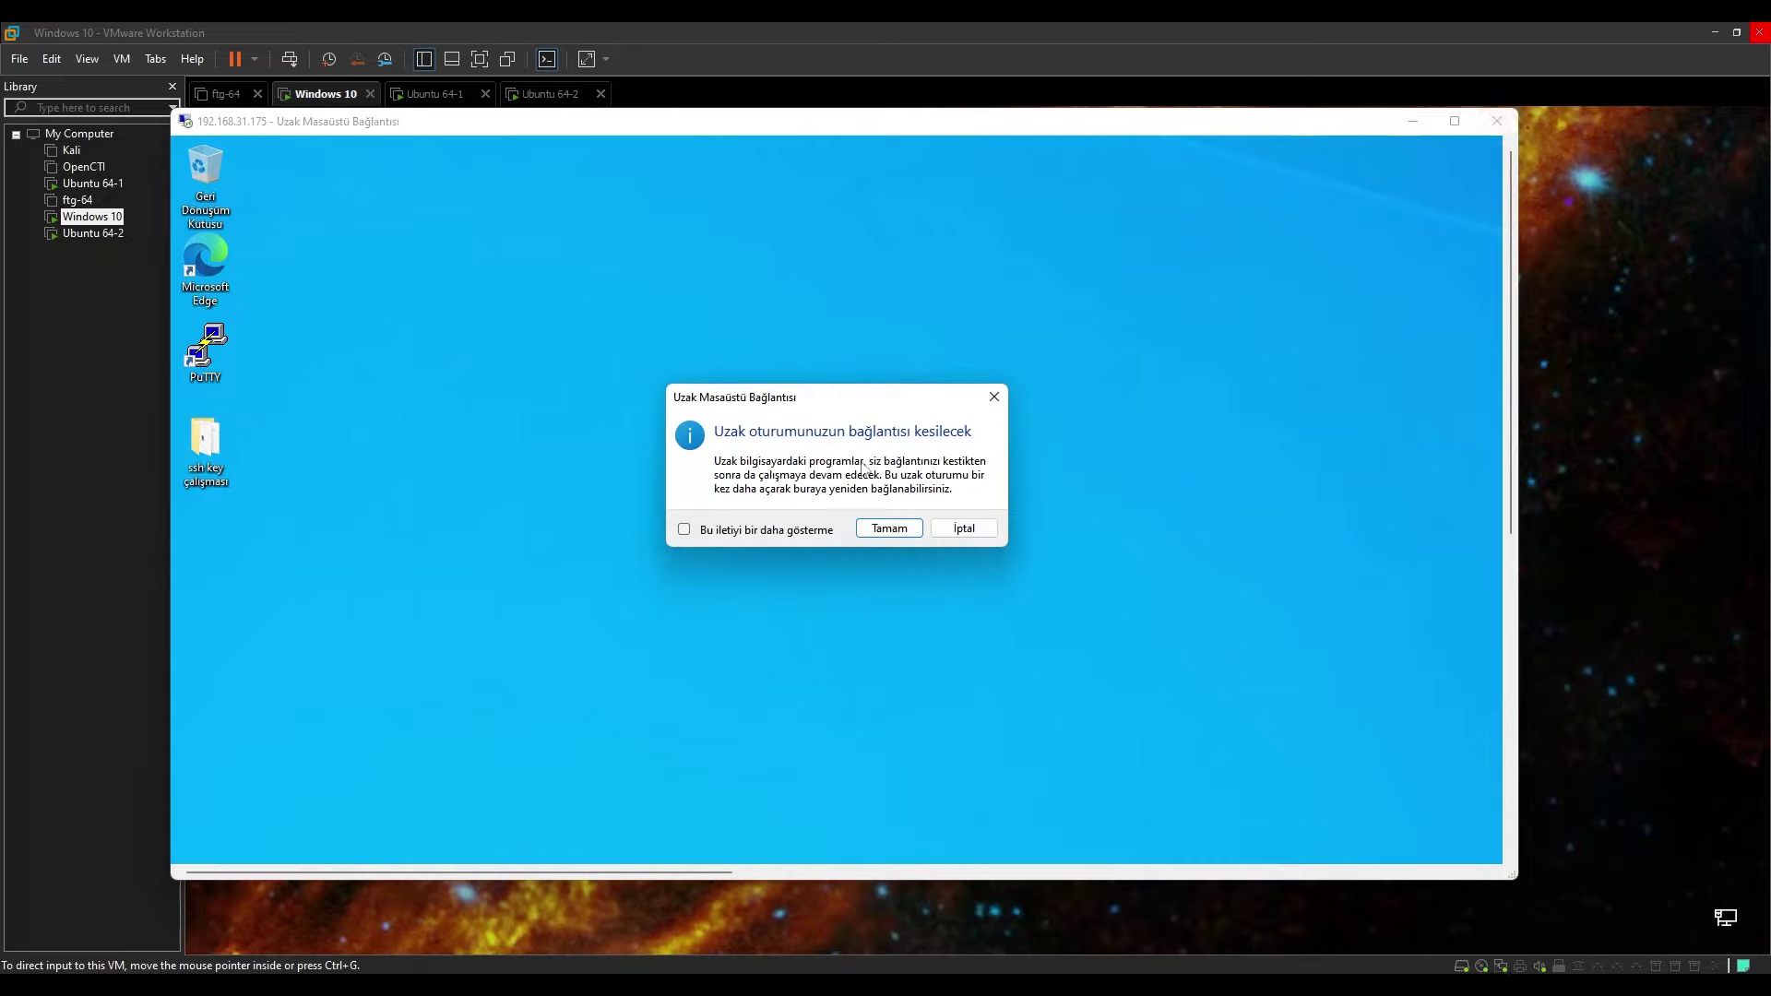
click(888, 529)
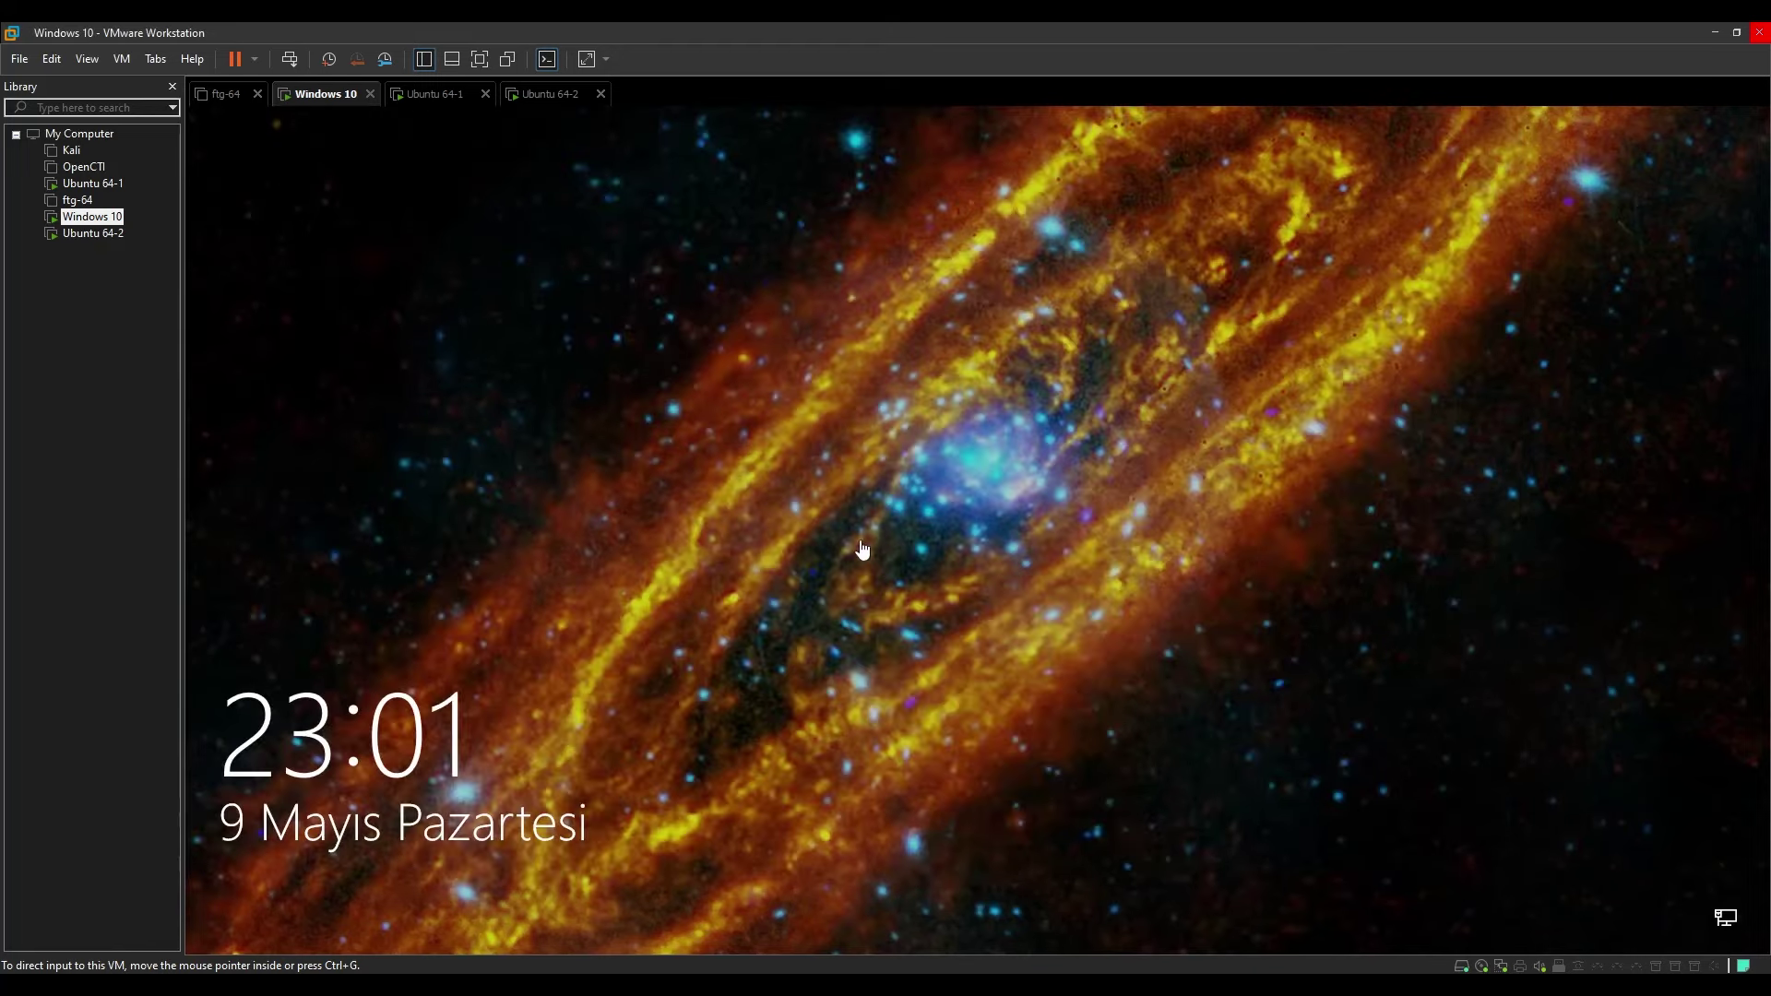
click(649, 625)
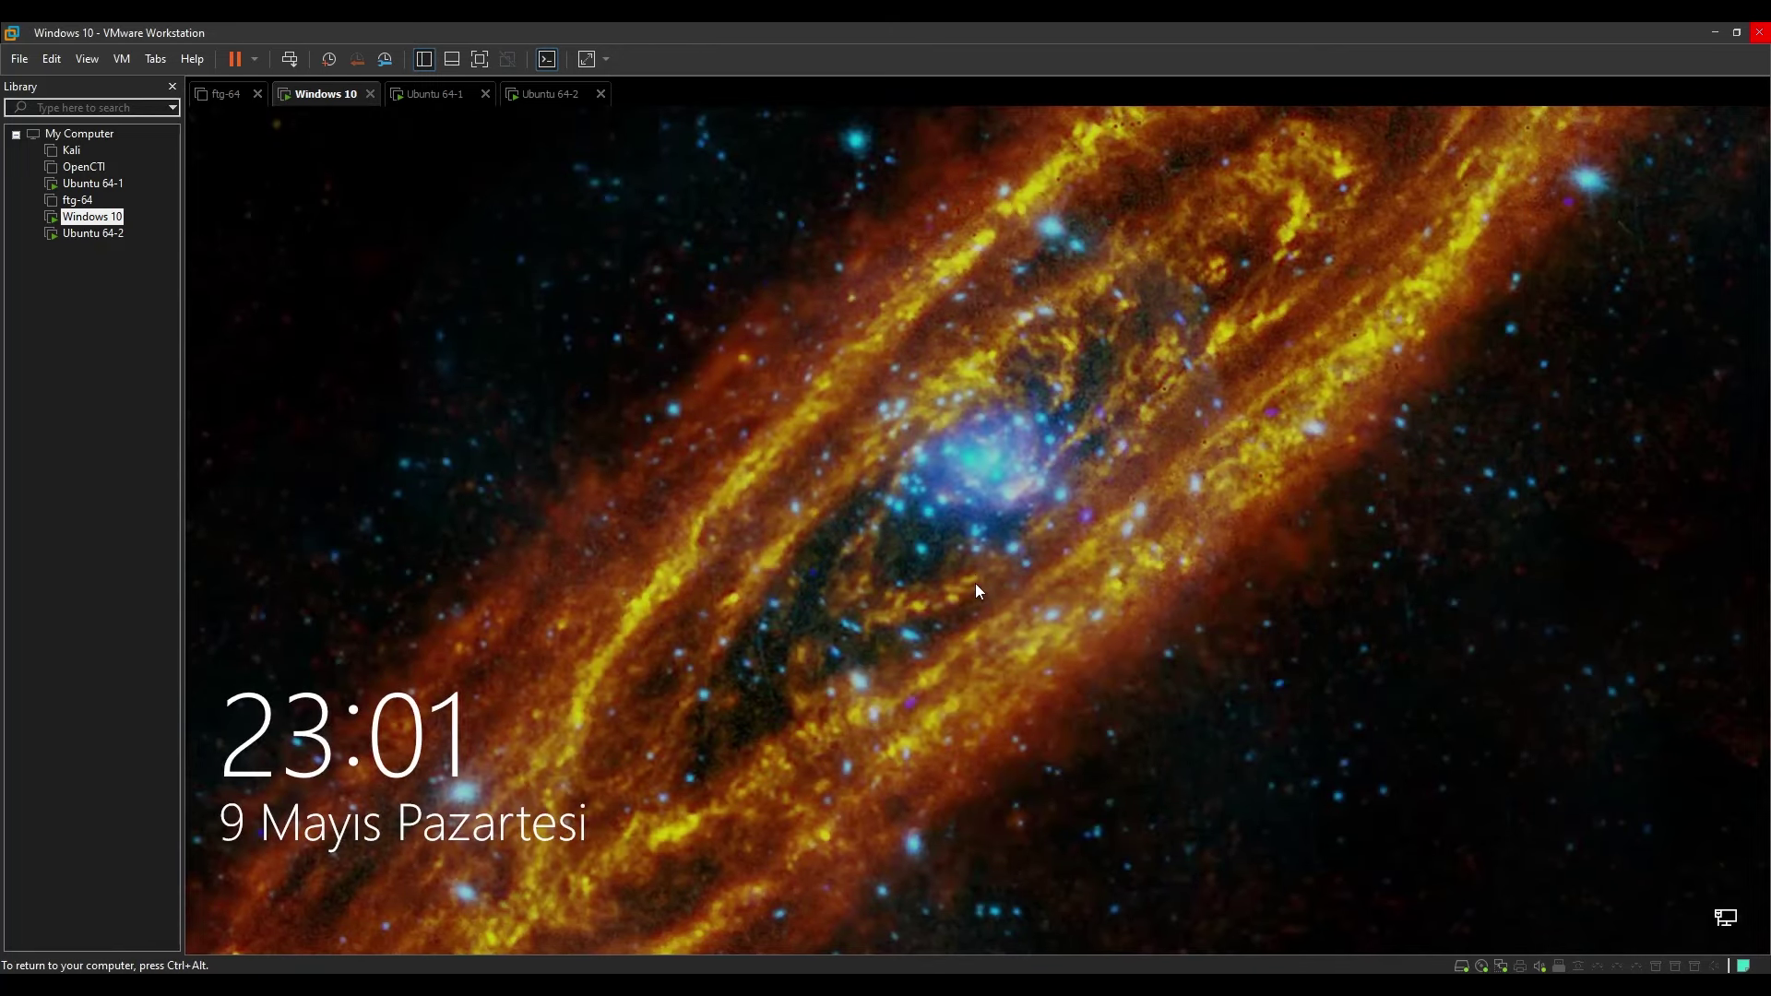
click(833, 746)
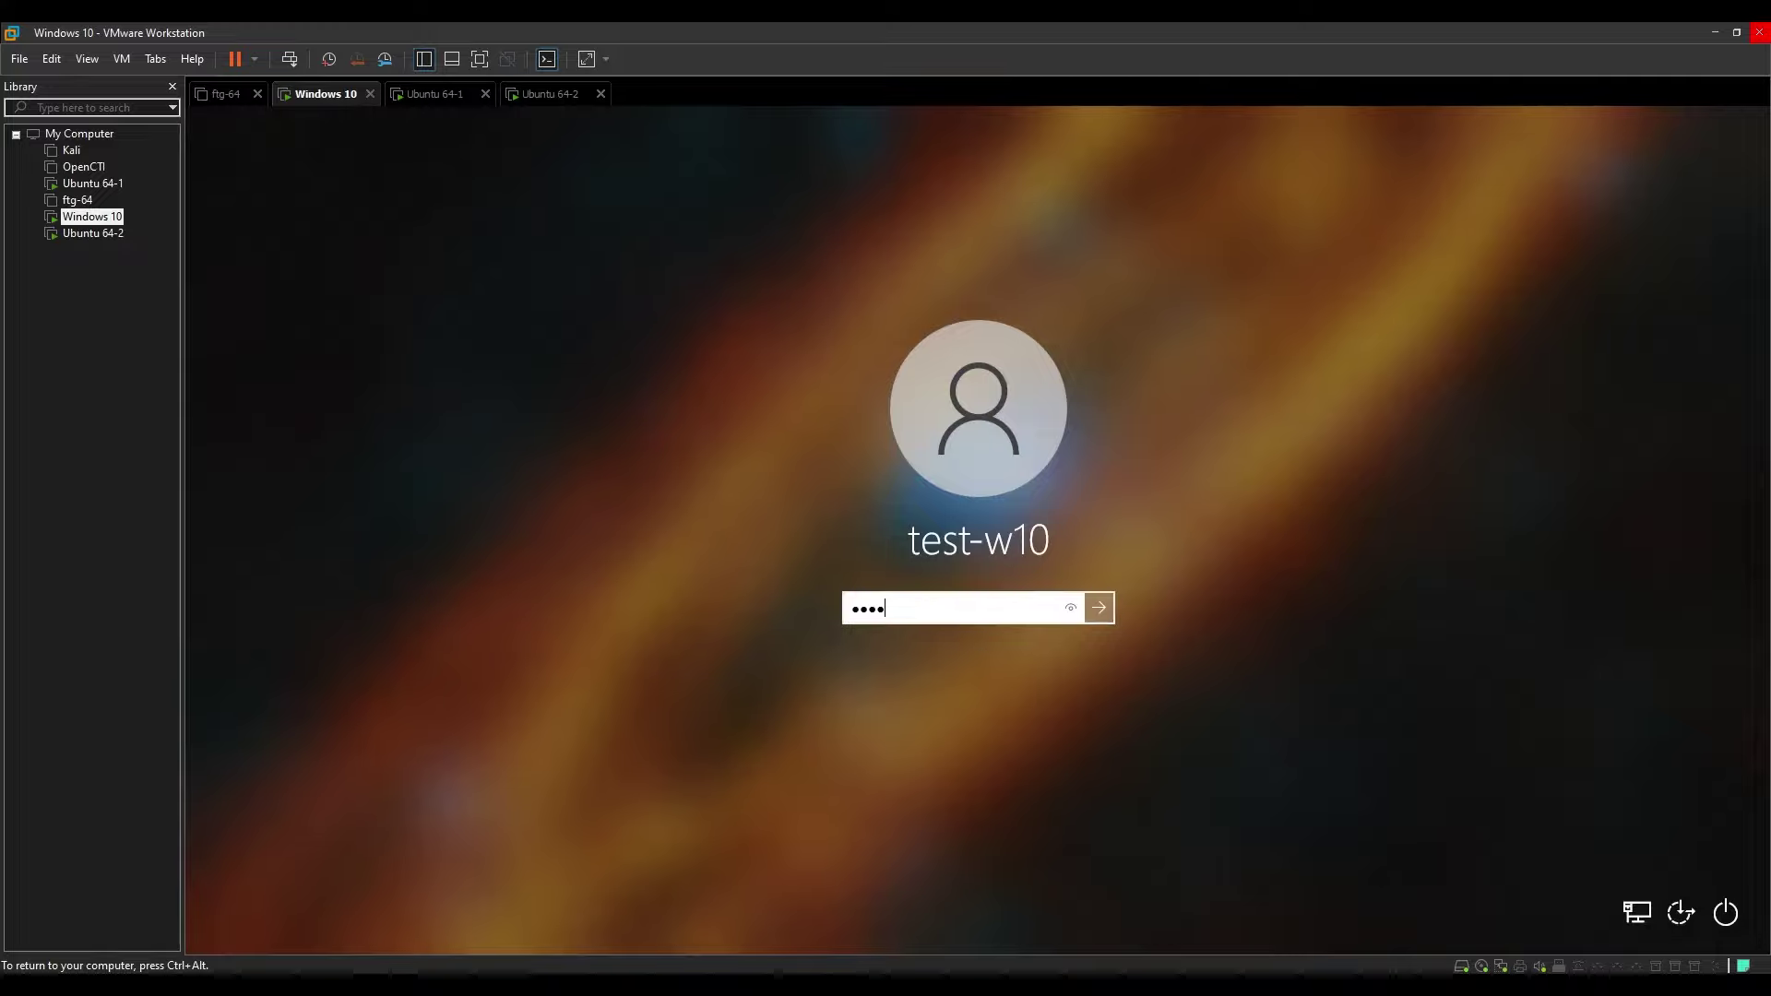
key(ctrl+a)
text(Passw)
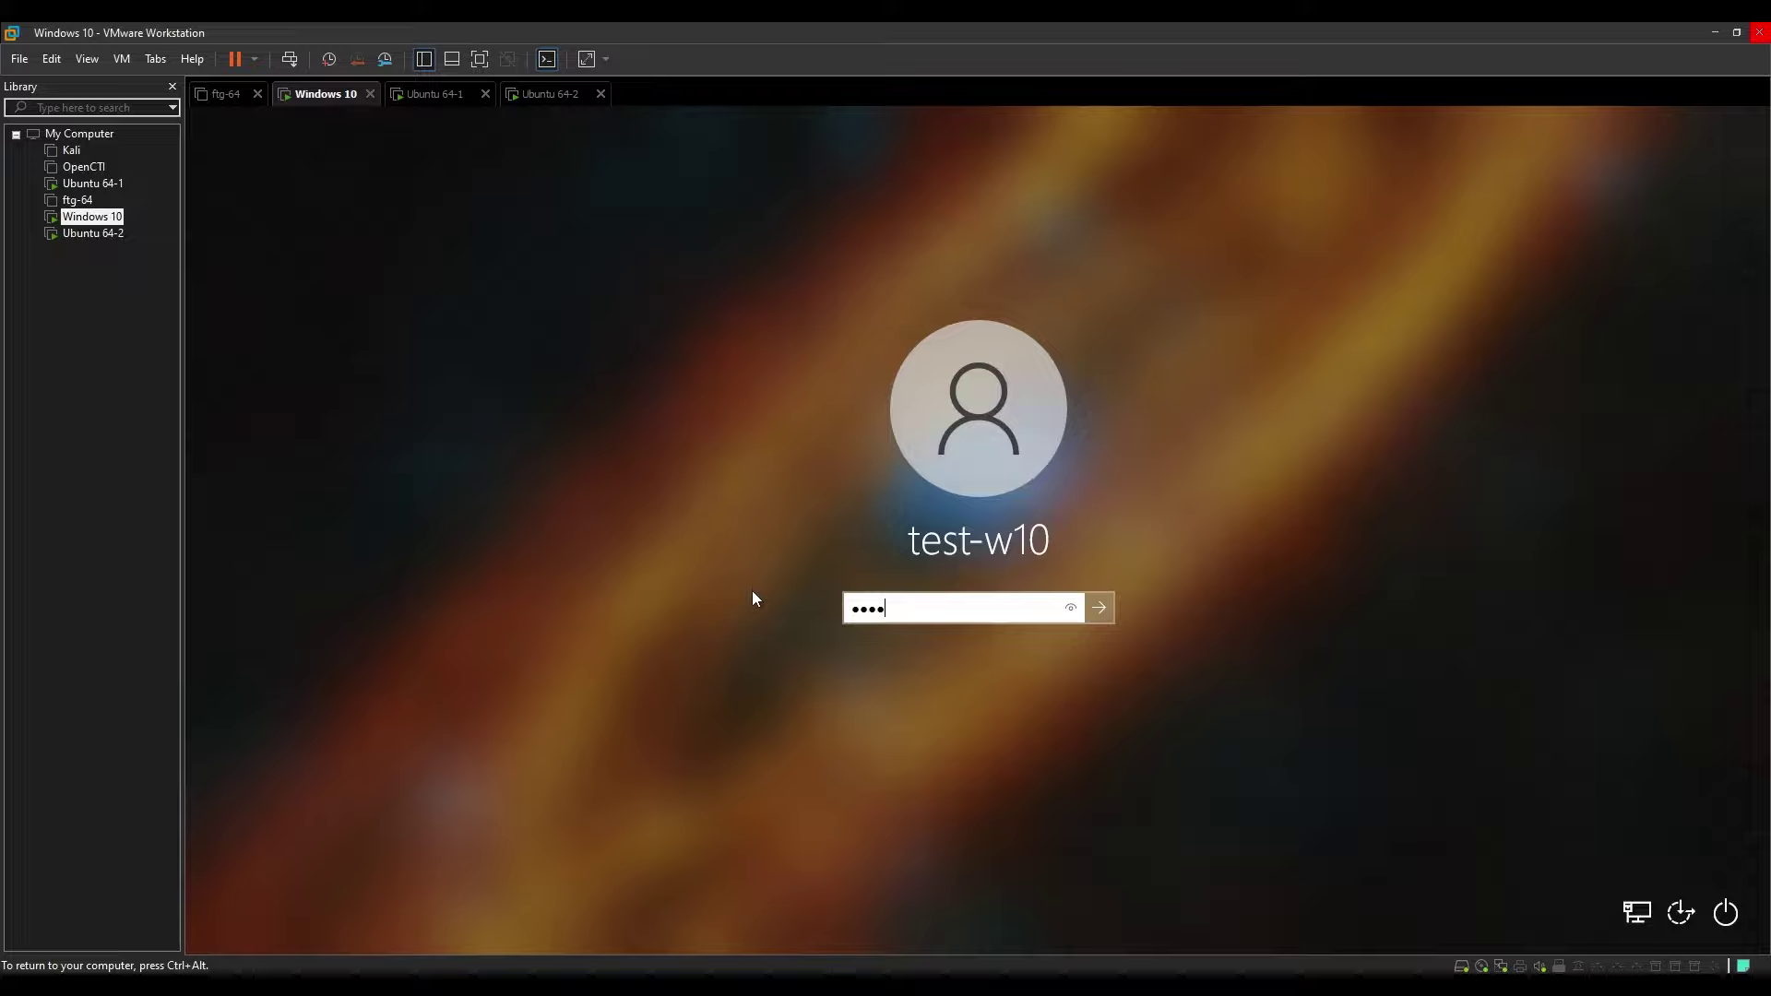
click(1070, 610)
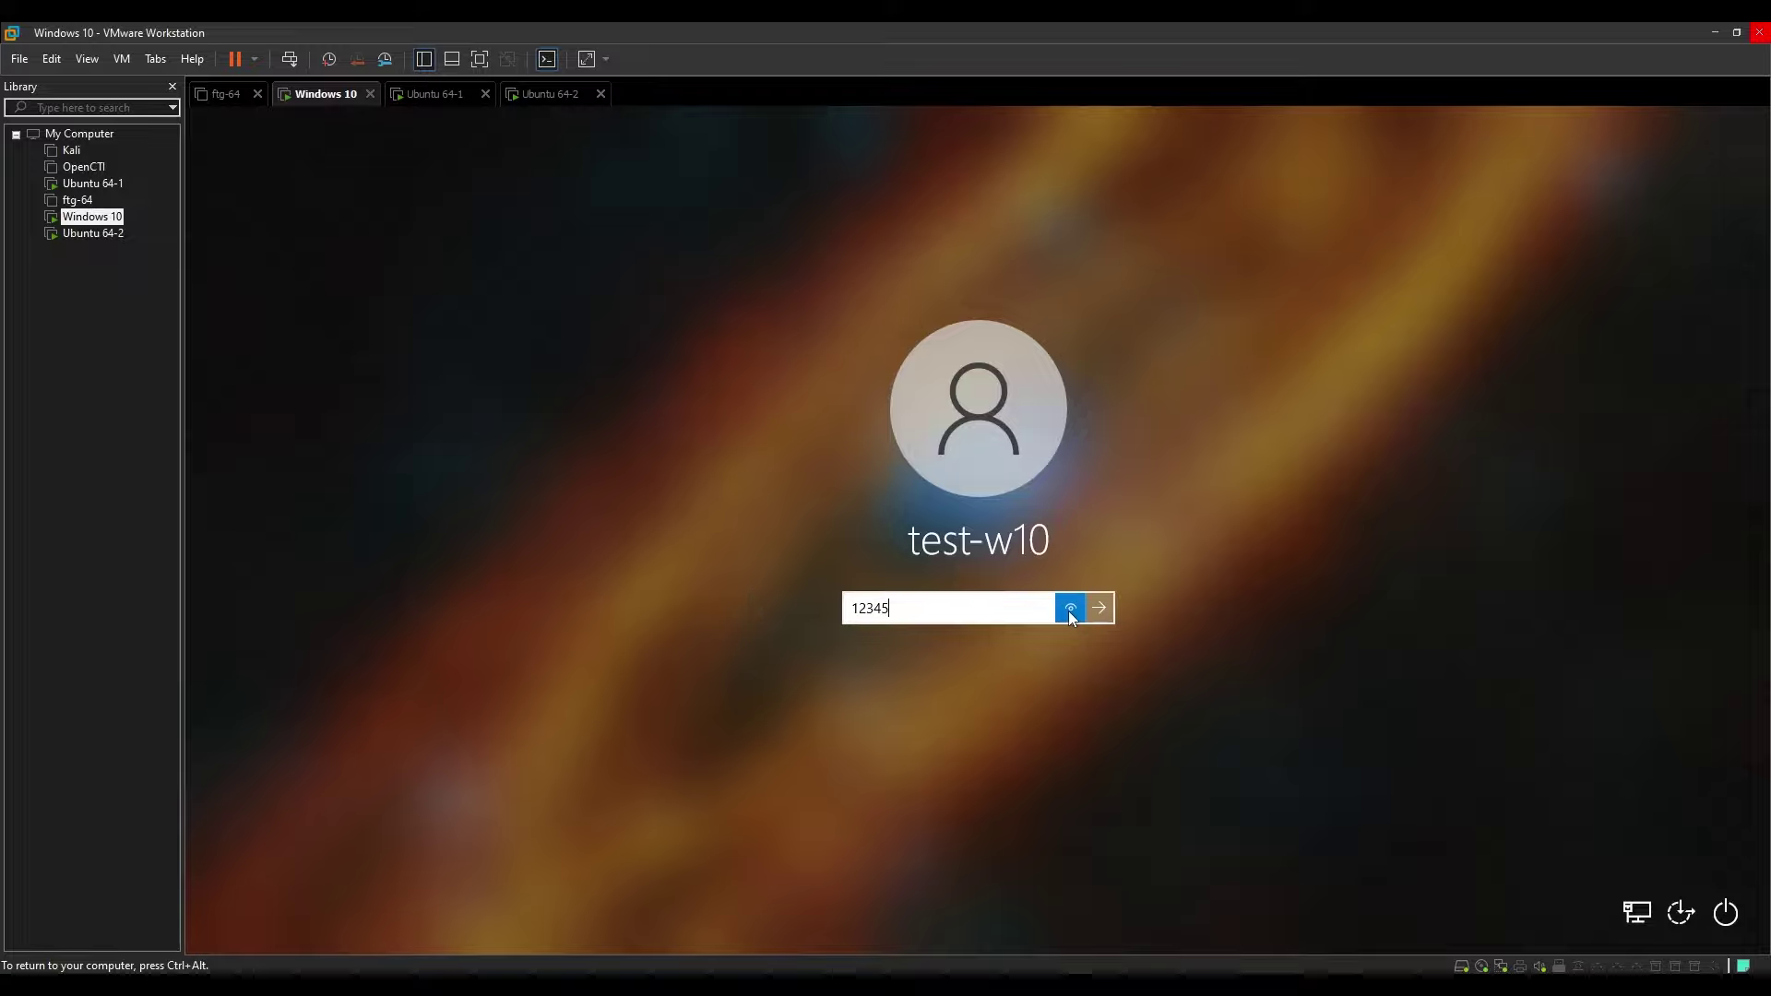
key(Return)
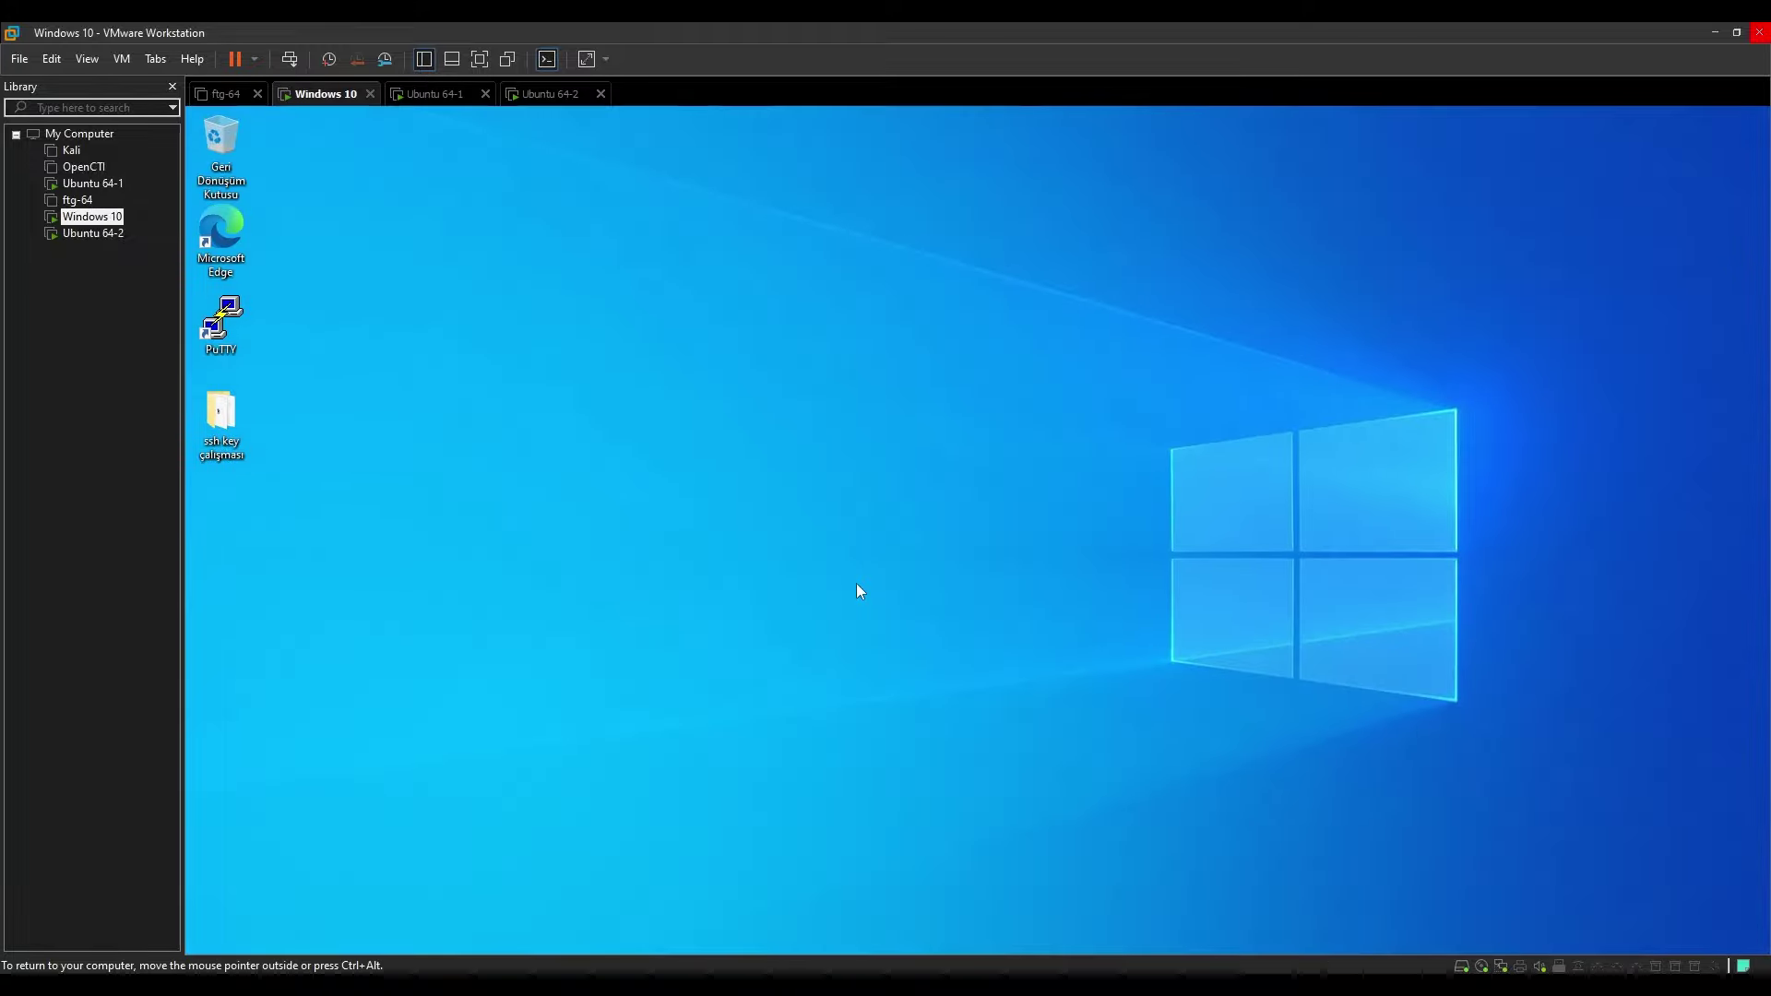